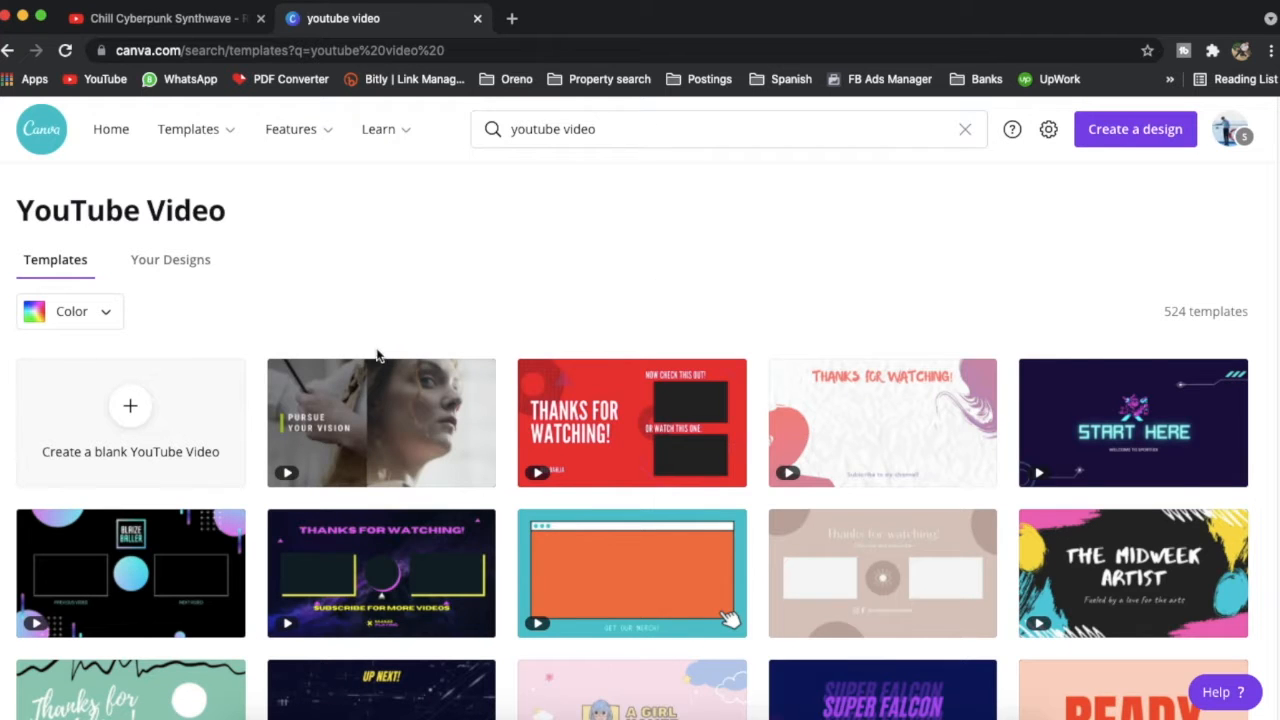
- Browse the YouTube video templates and create a blank YouTube Video design
scroll(979, 315, down, 6)
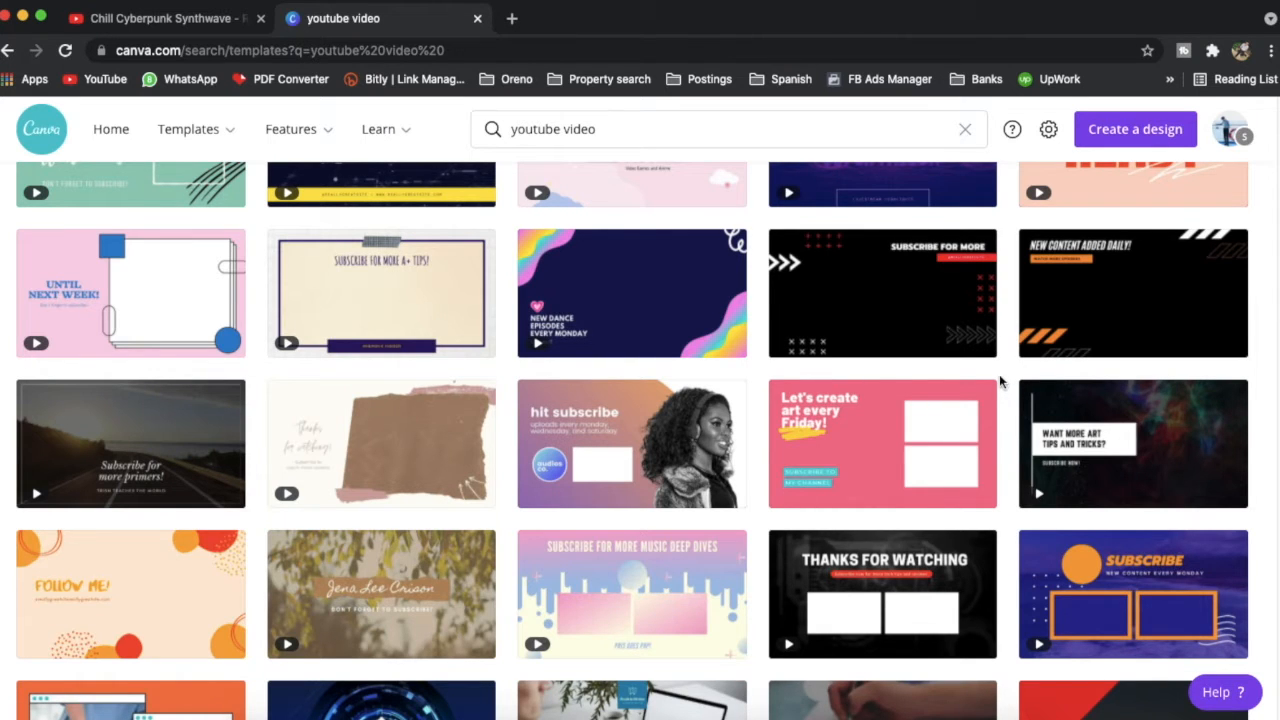
scroll(145, 510, down, 3)
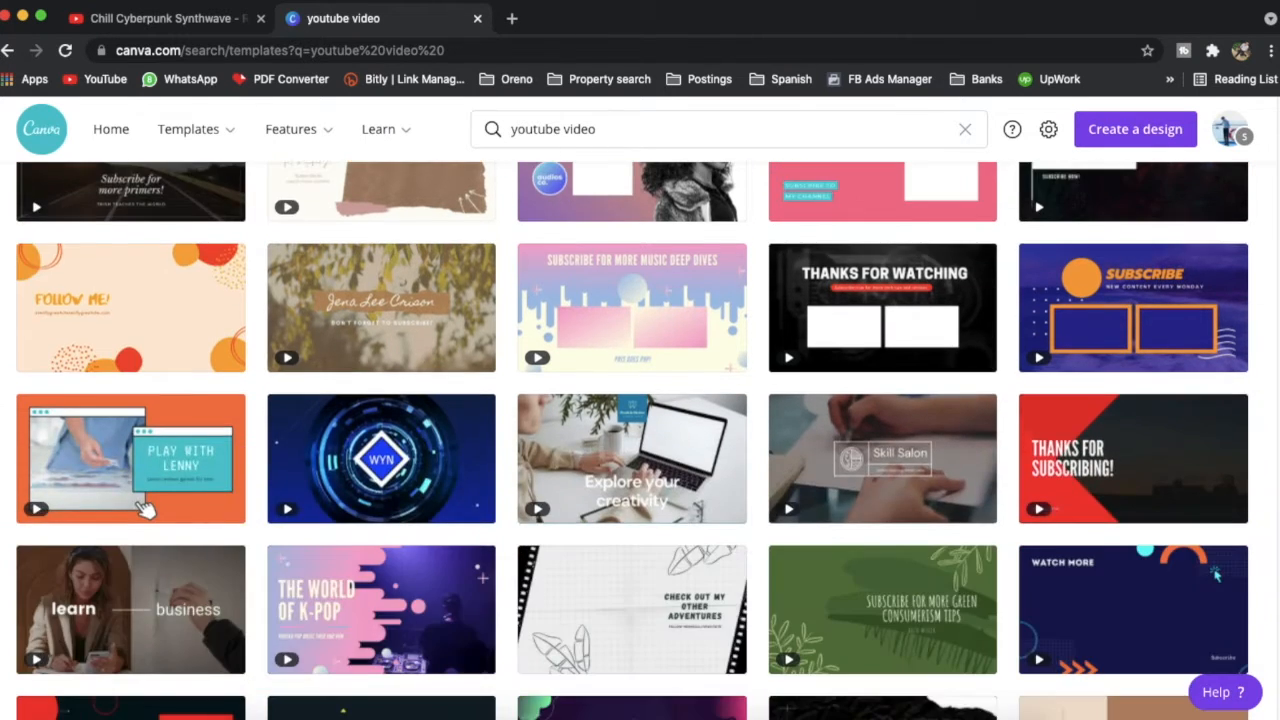
scroll(11, 514, down, 4)
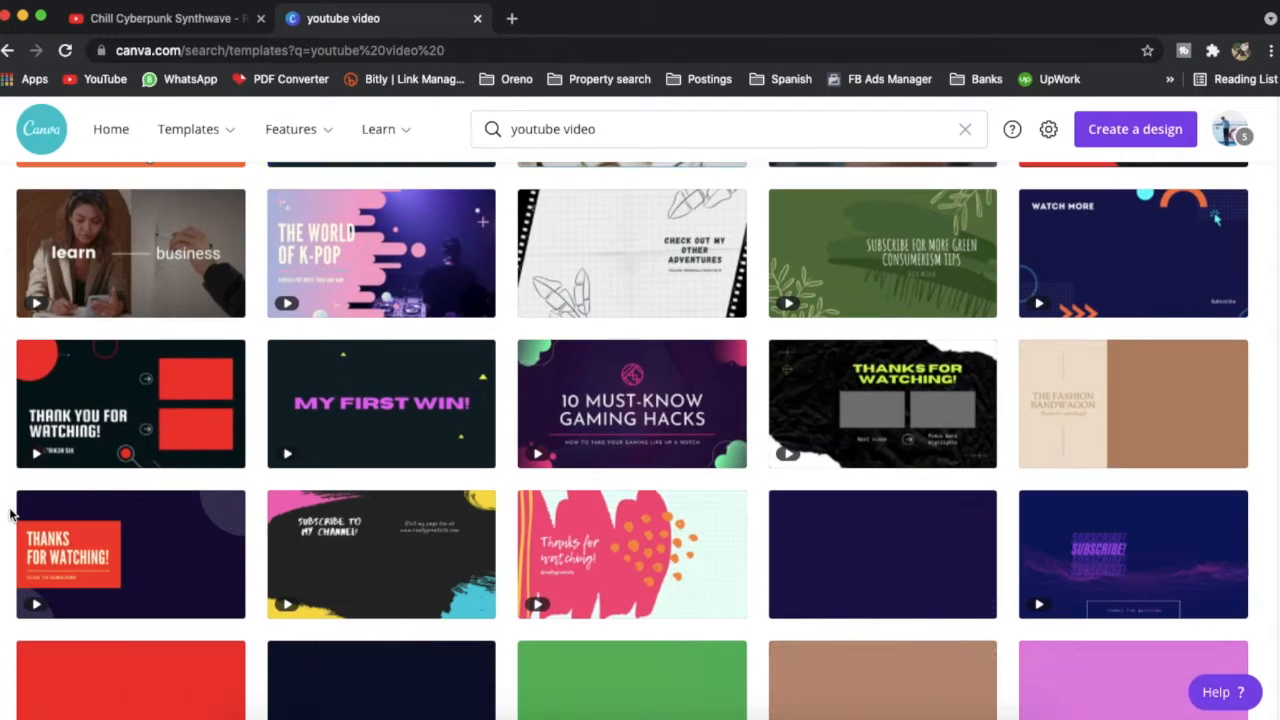
scroll(11, 514, up, 8)
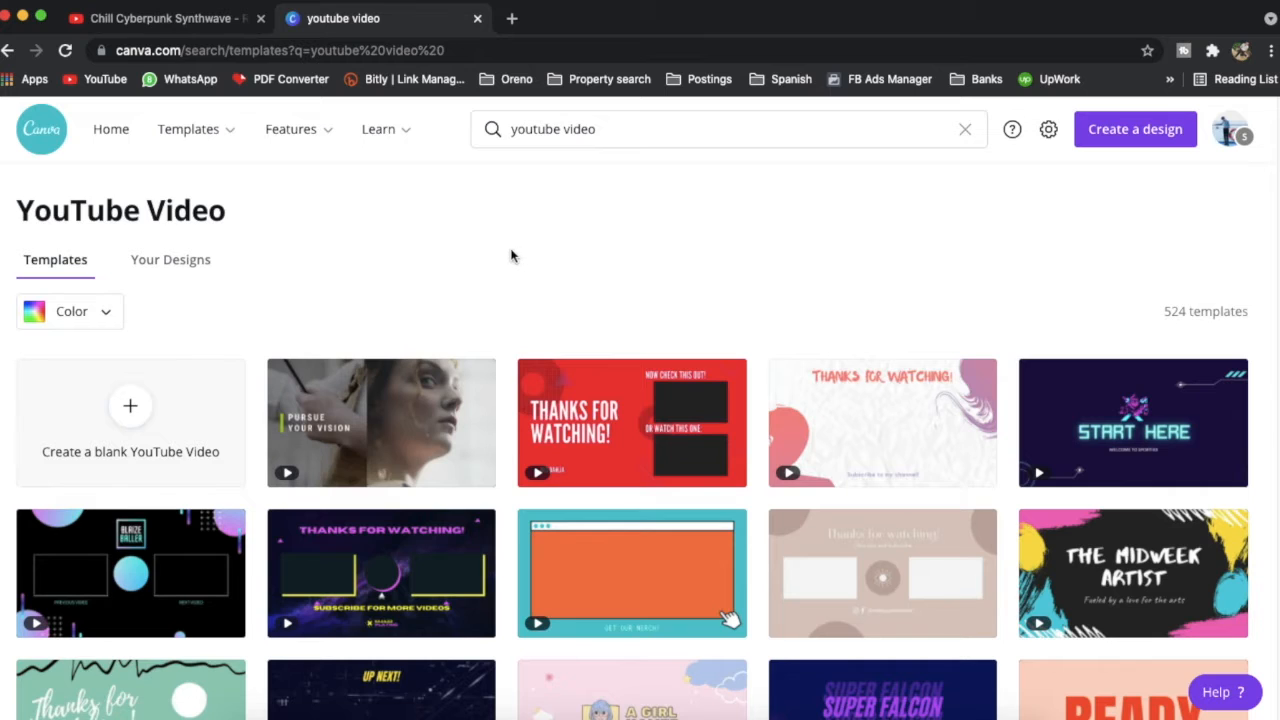
click(176, 409)
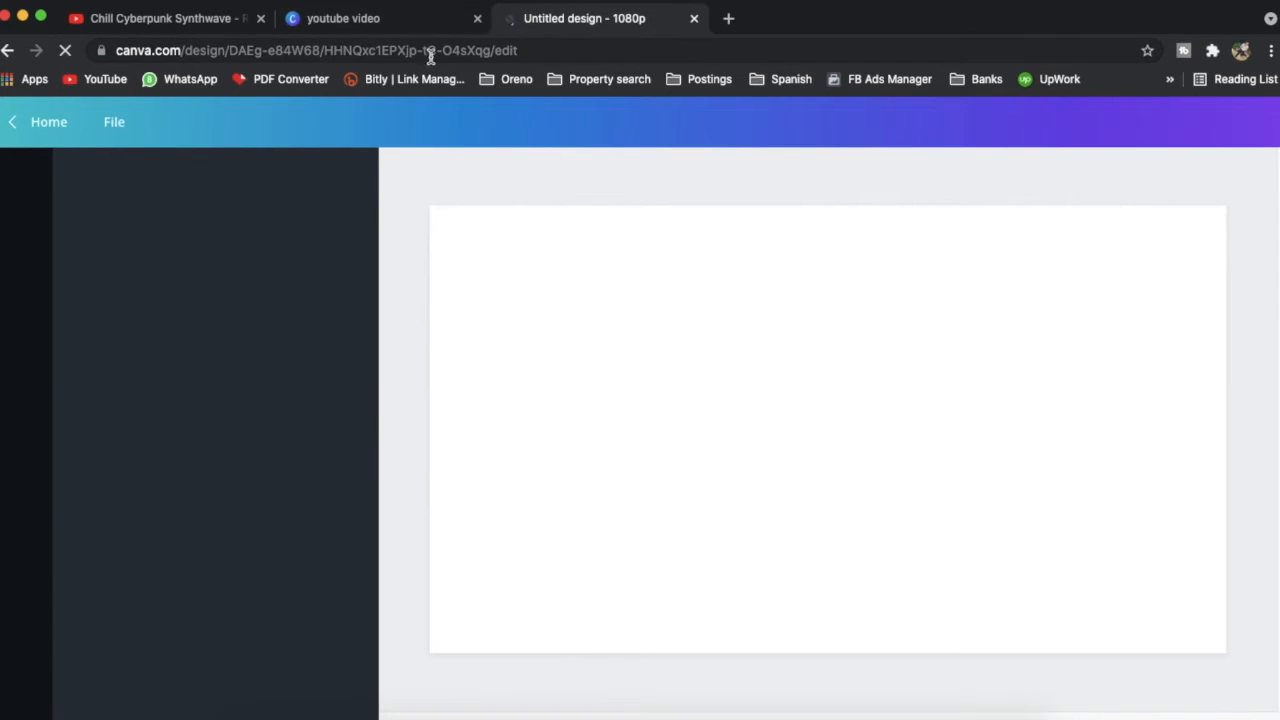
- Set the blank page's background color to black
click(380, 424)
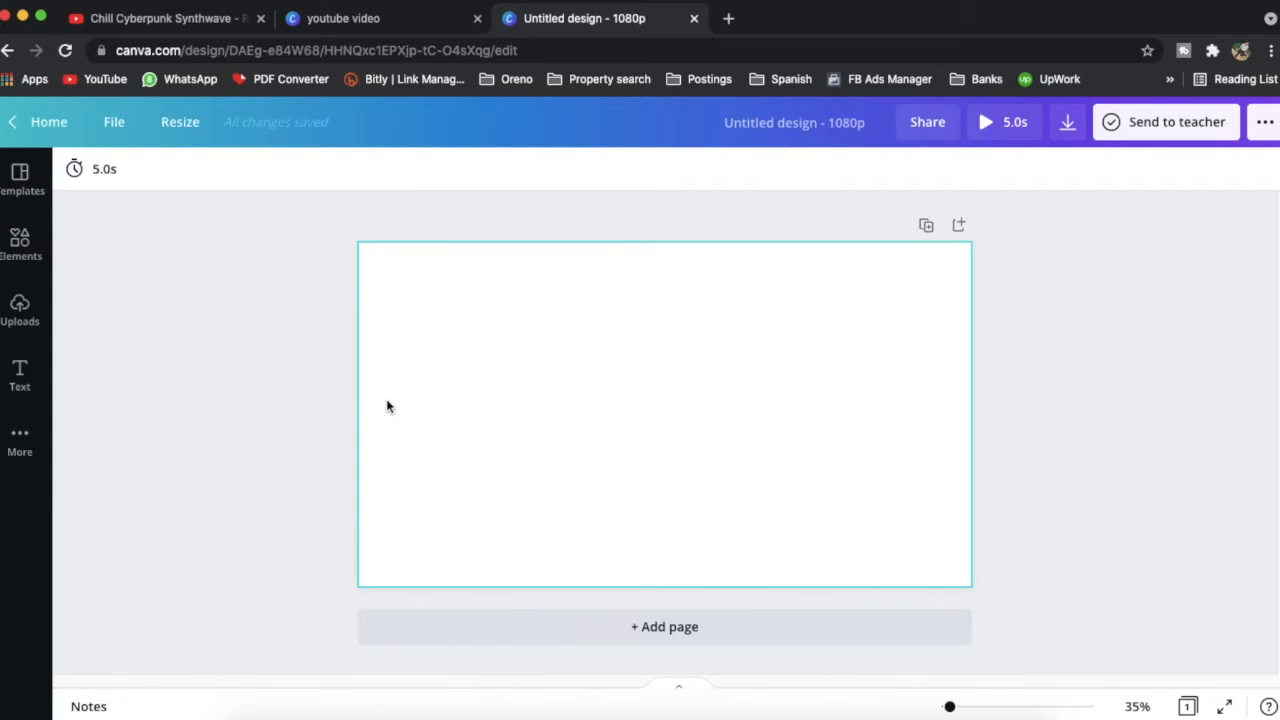
click(371, 243)
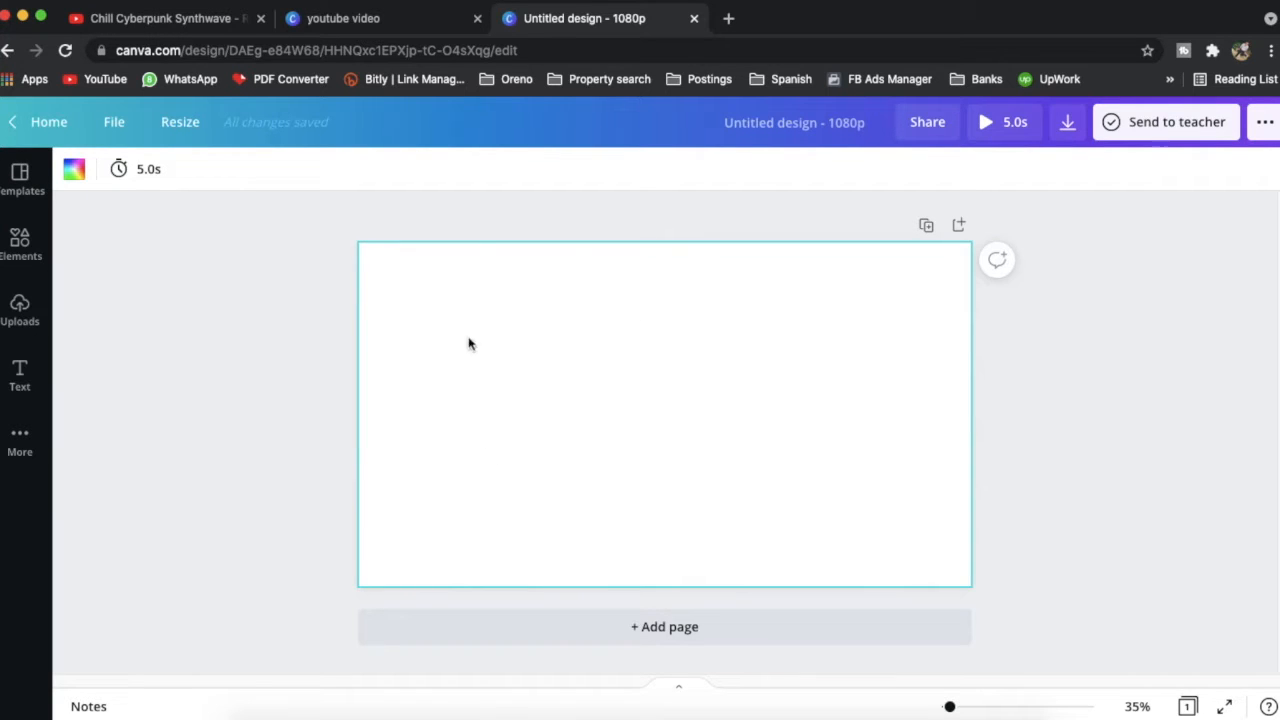
click(75, 170)
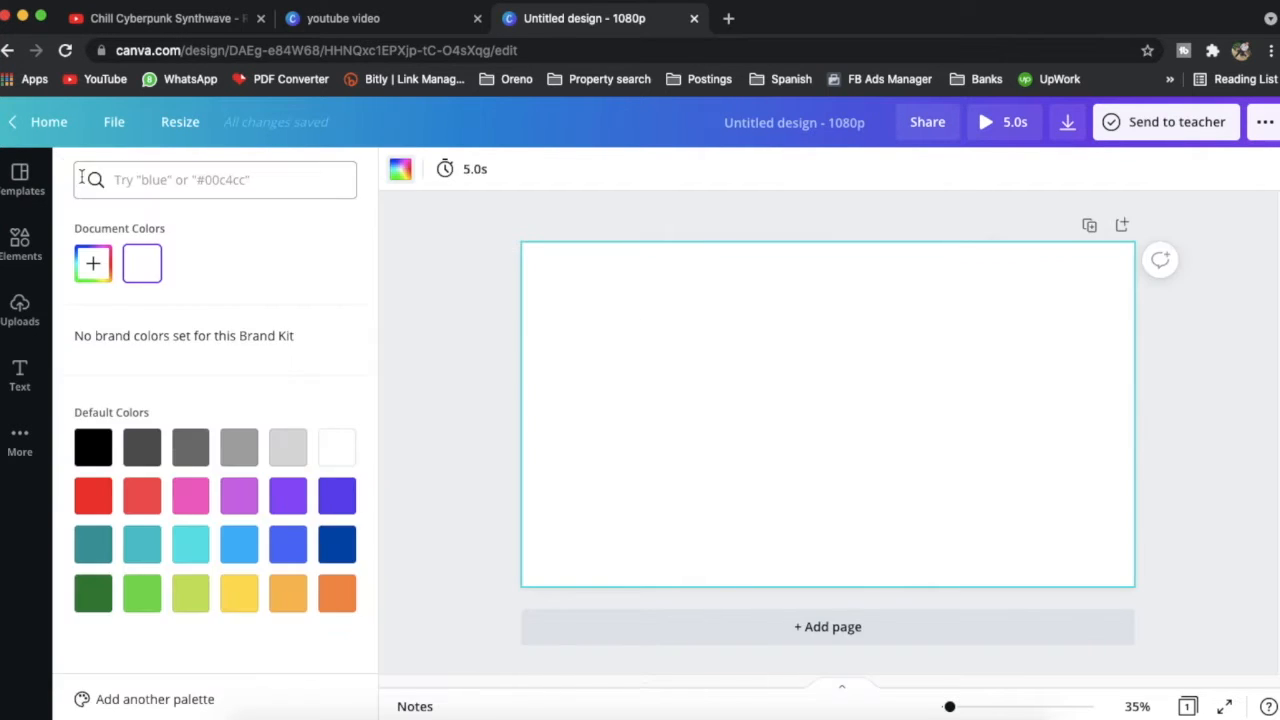
click(100, 452)
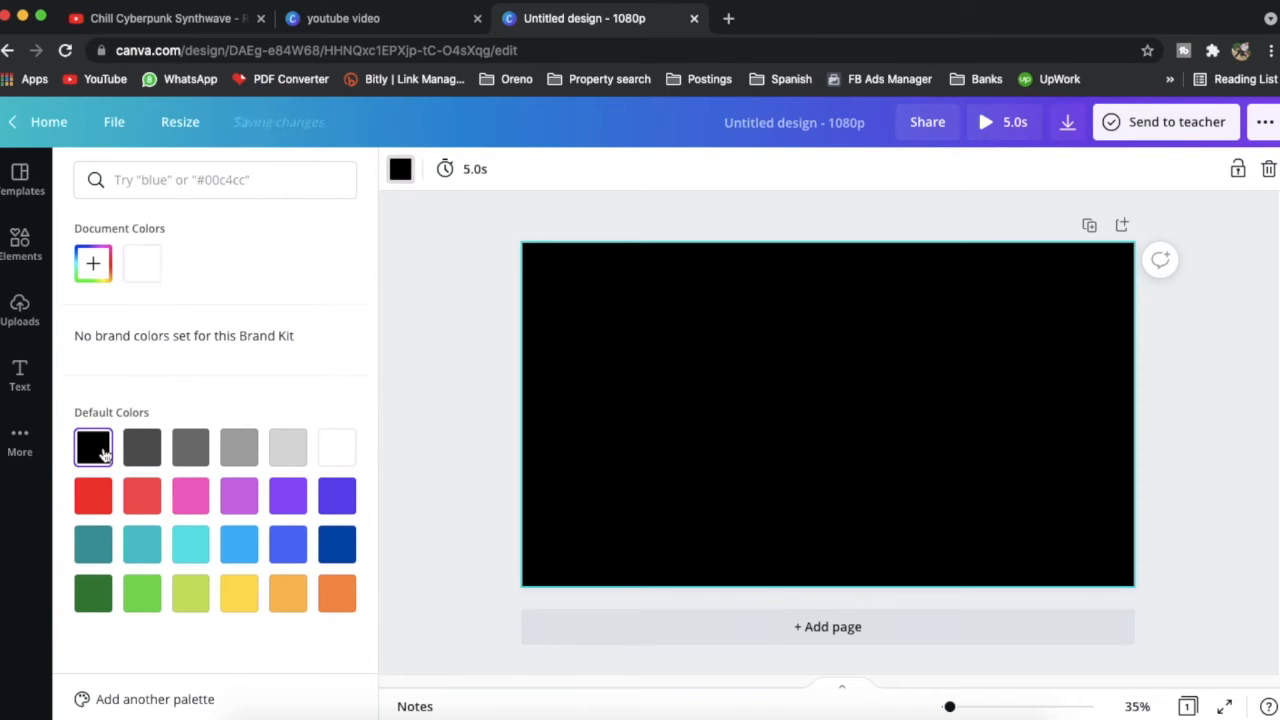
click(448, 370)
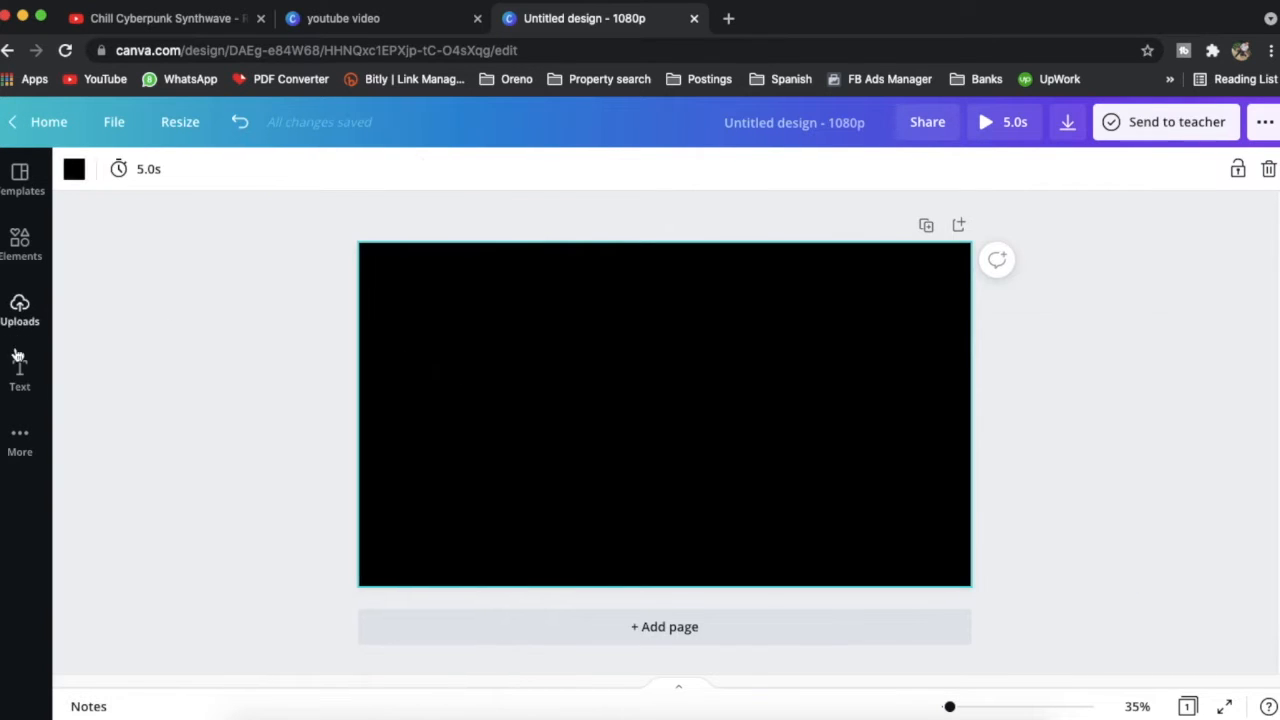
- Add a heading in Archivo Black that reads "master the use of Canva"
click(22, 385)
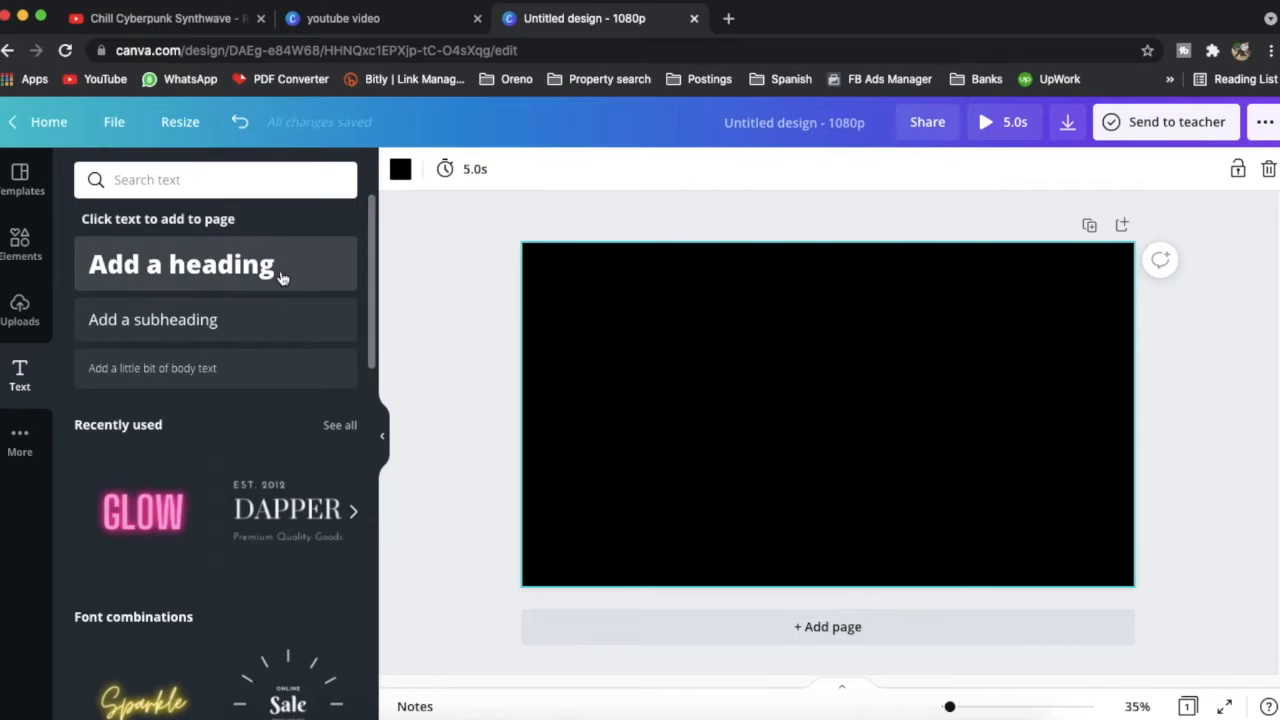
click(274, 263)
click(531, 175)
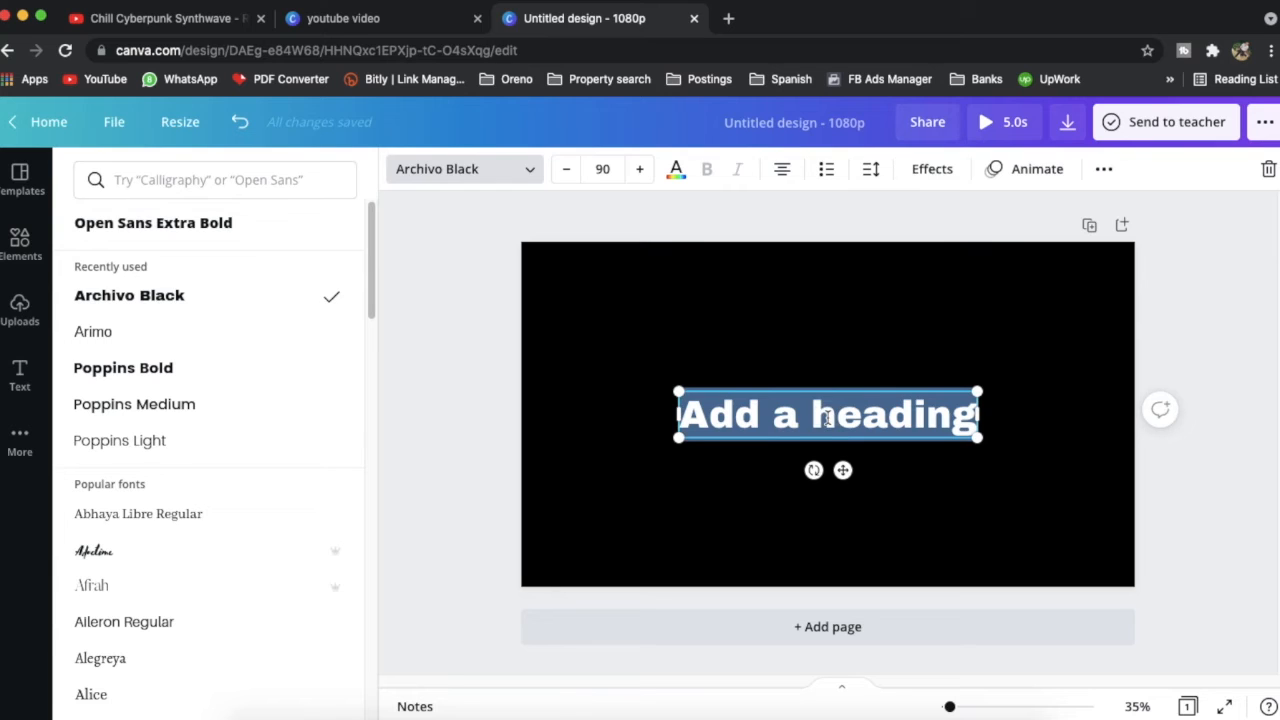
text(master the)
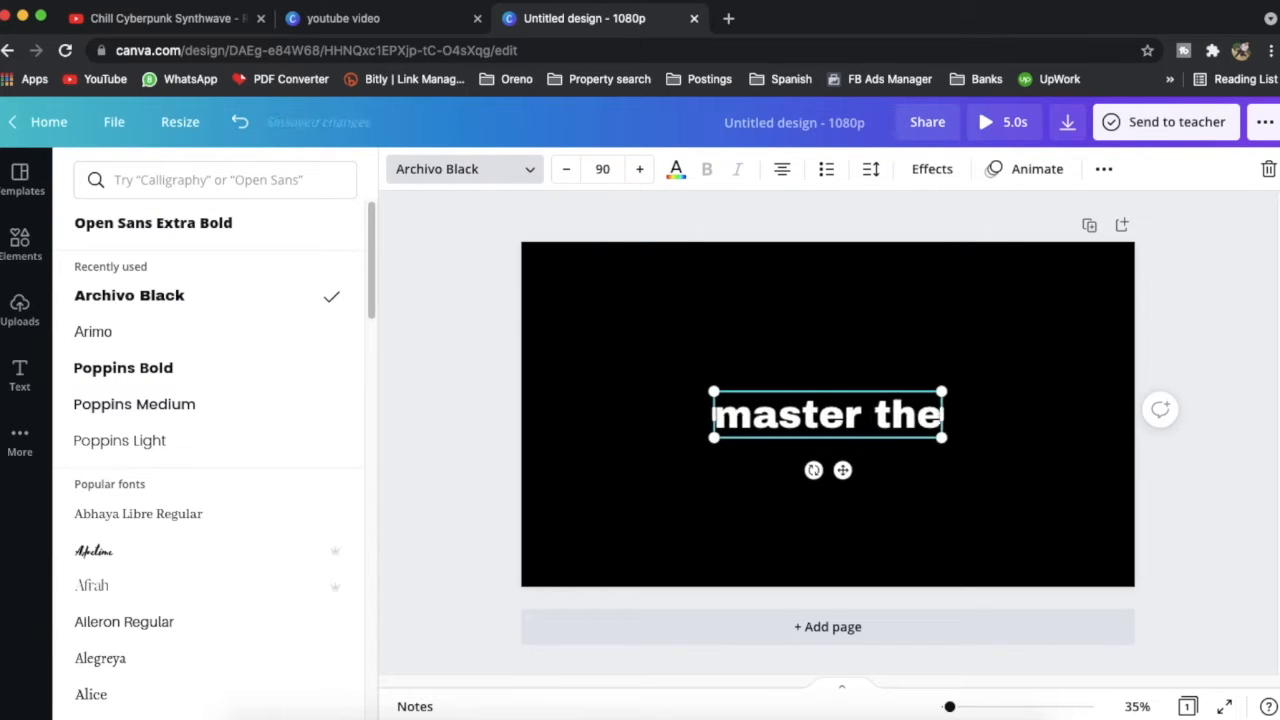
text( use of canva)
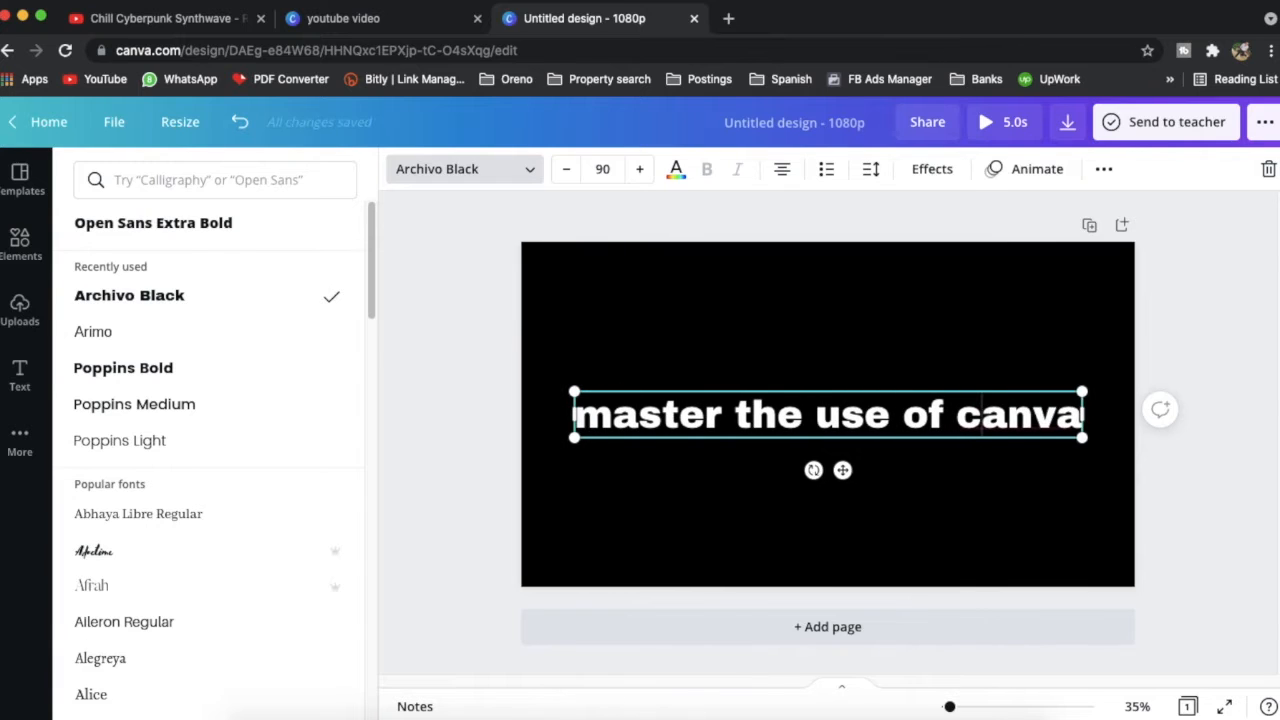
key(BackSpace)
text(Canva)
- Set the heading's font size to 72 and narrow its text box so the text wraps onto two lines
click(602, 172)
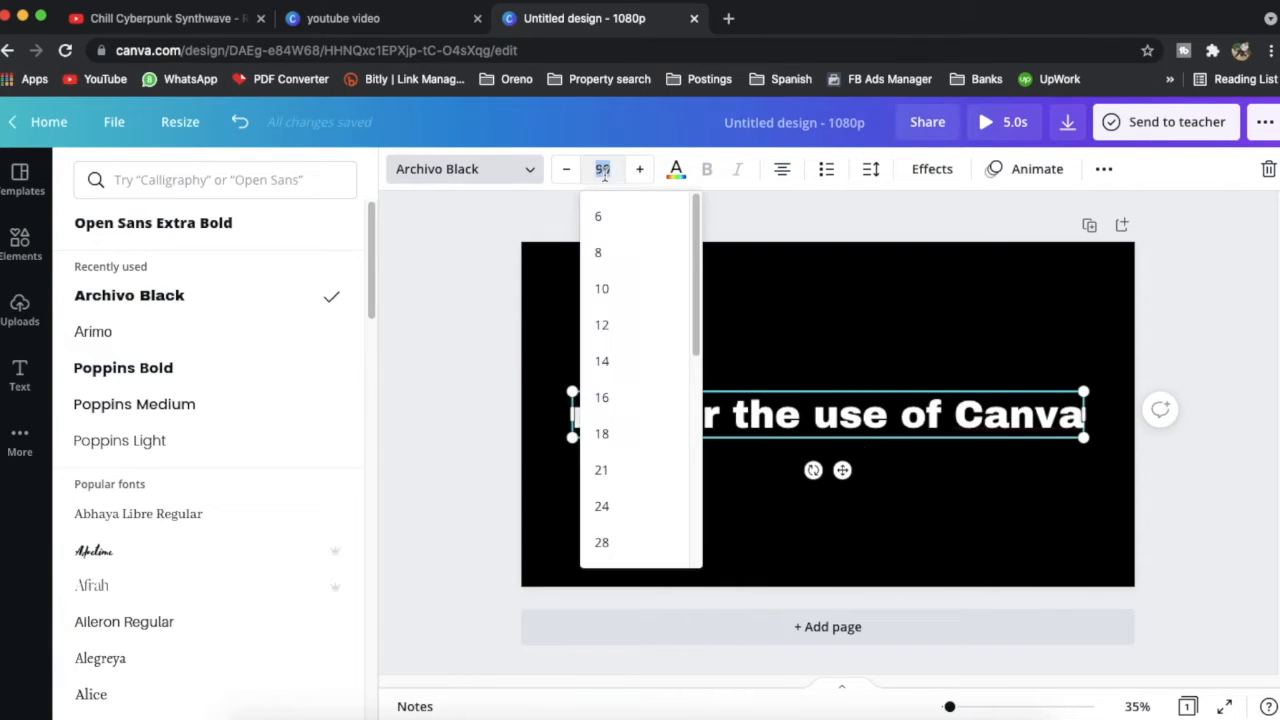
scroll(642, 390, down, 3)
click(645, 408)
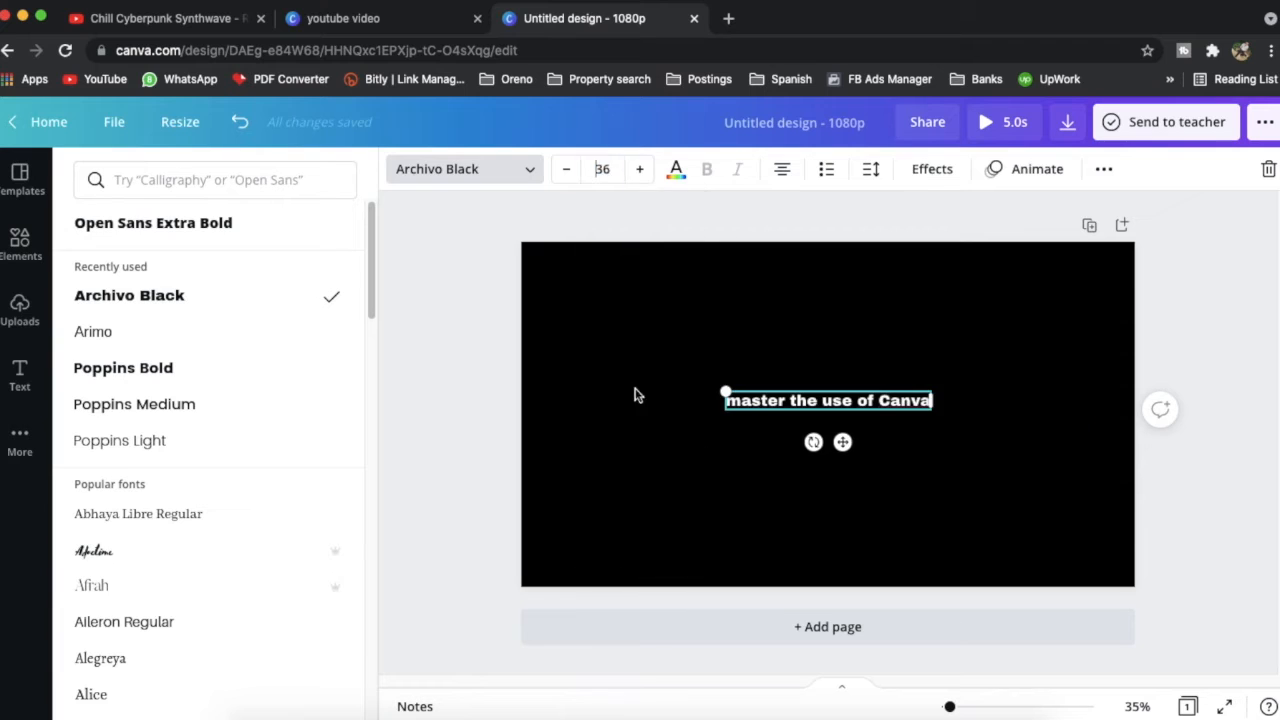
click(622, 173)
scroll(660, 463, down, 3)
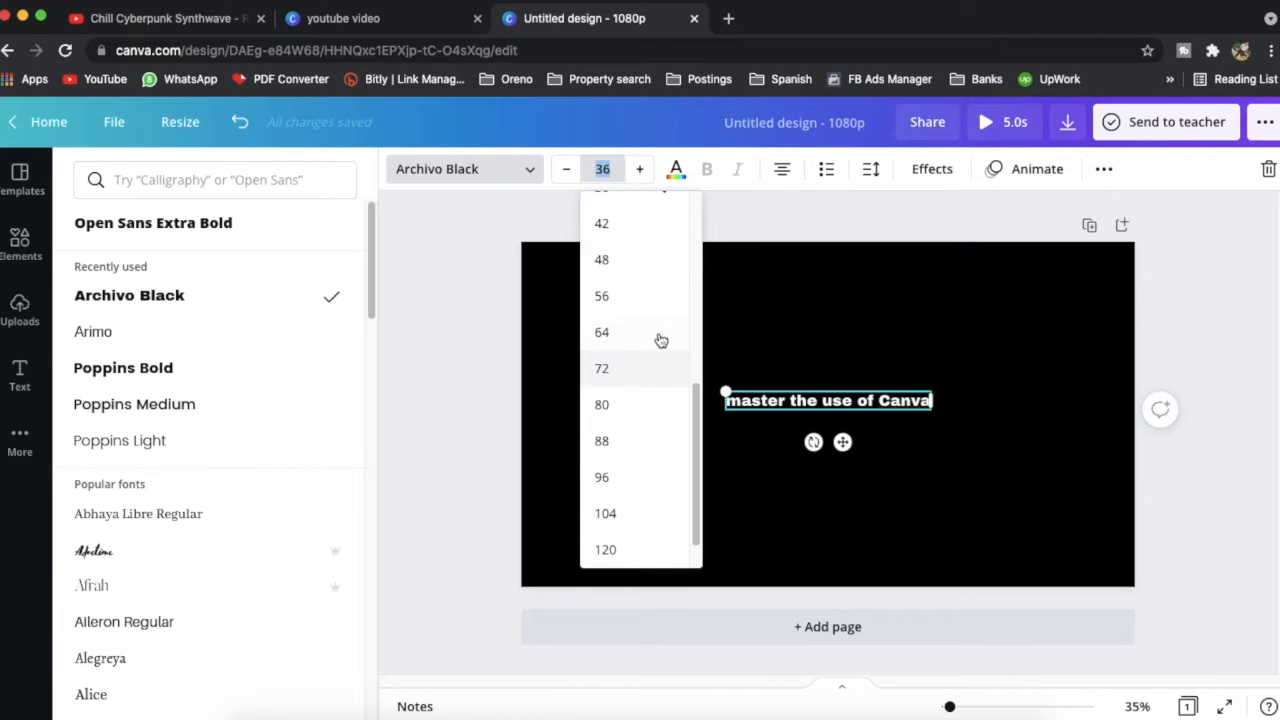
click(642, 370)
drag(1037, 407, 768, 403)
click(762, 287)
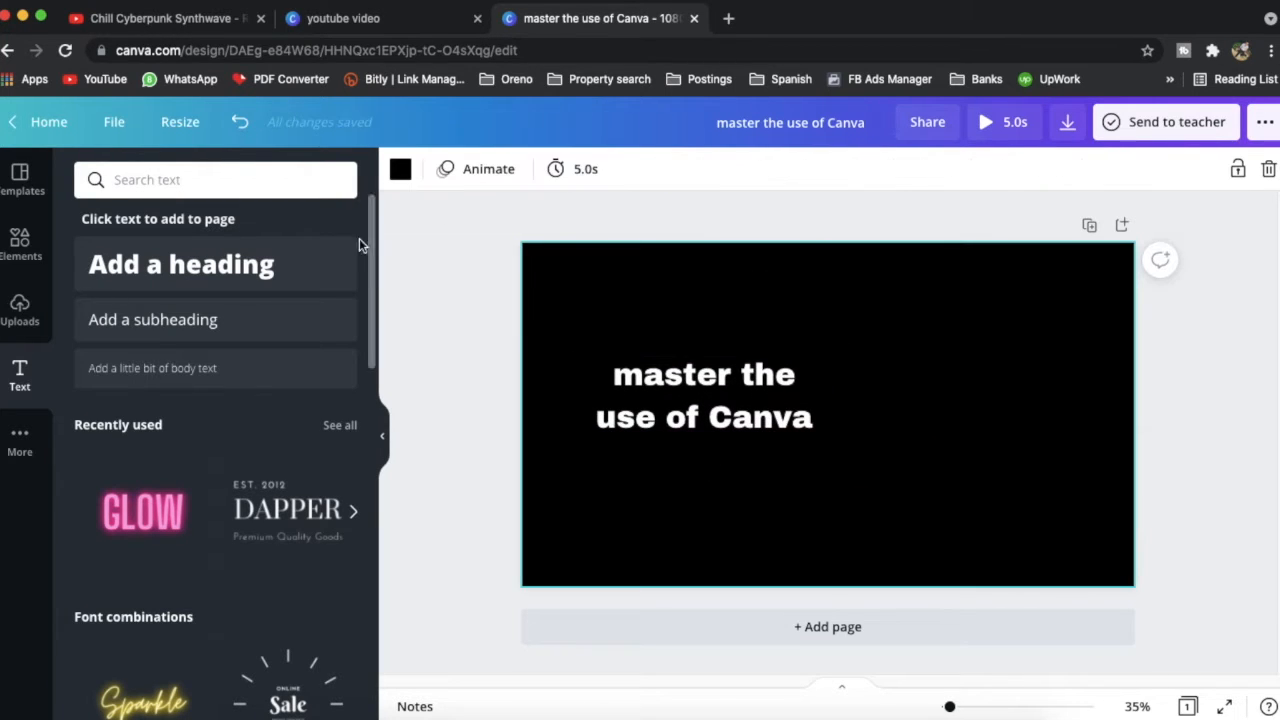
- Search the elements for "line" and add the plain solid line to the page
click(20, 240)
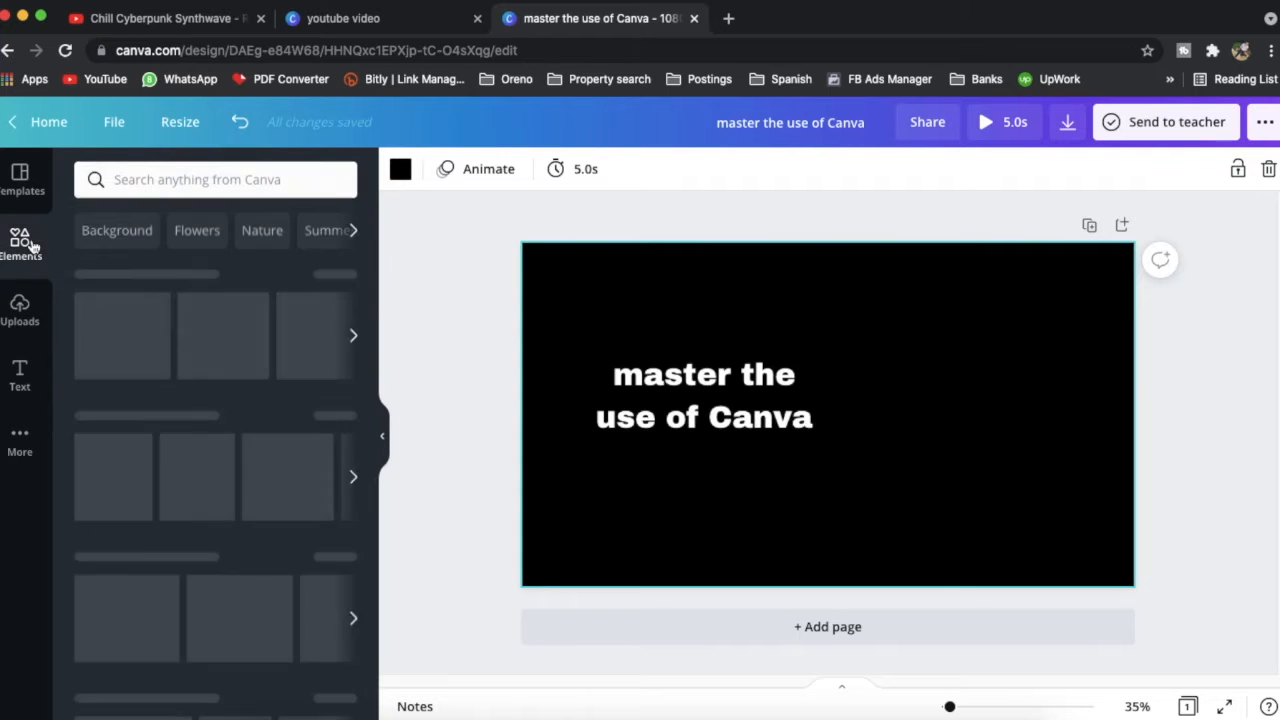
click(209, 177)
text(line)
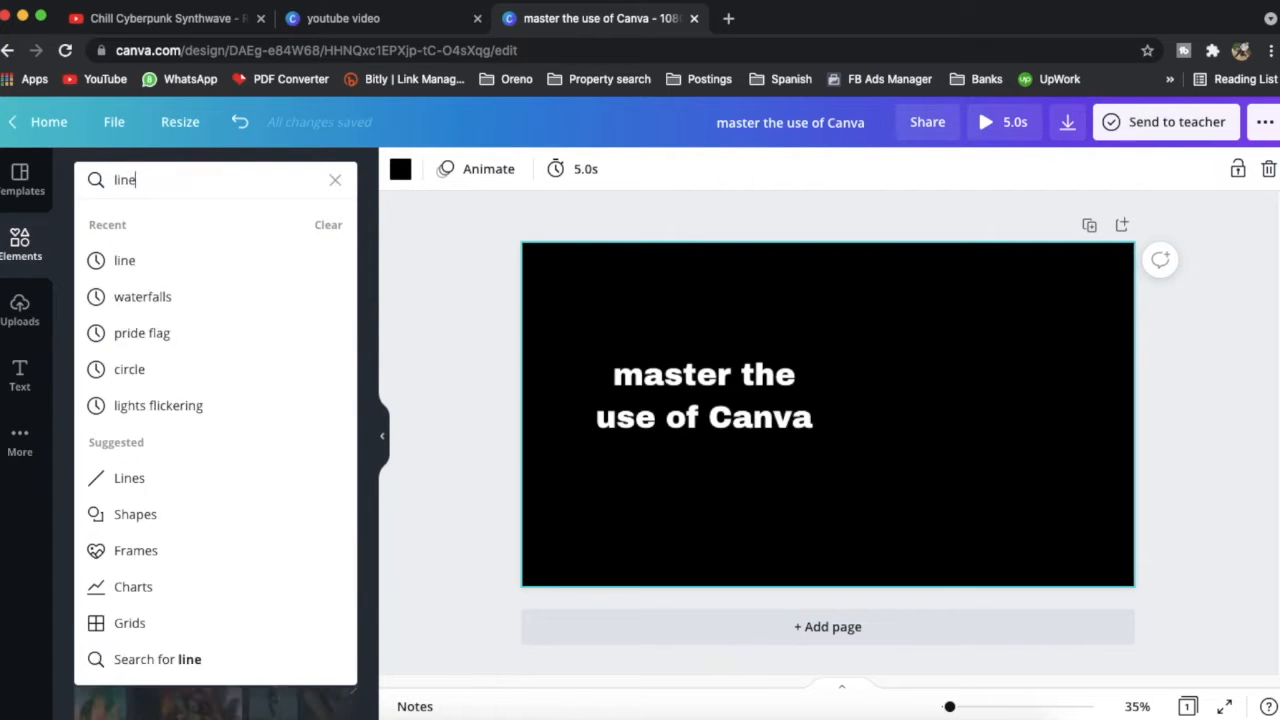
key(Return)
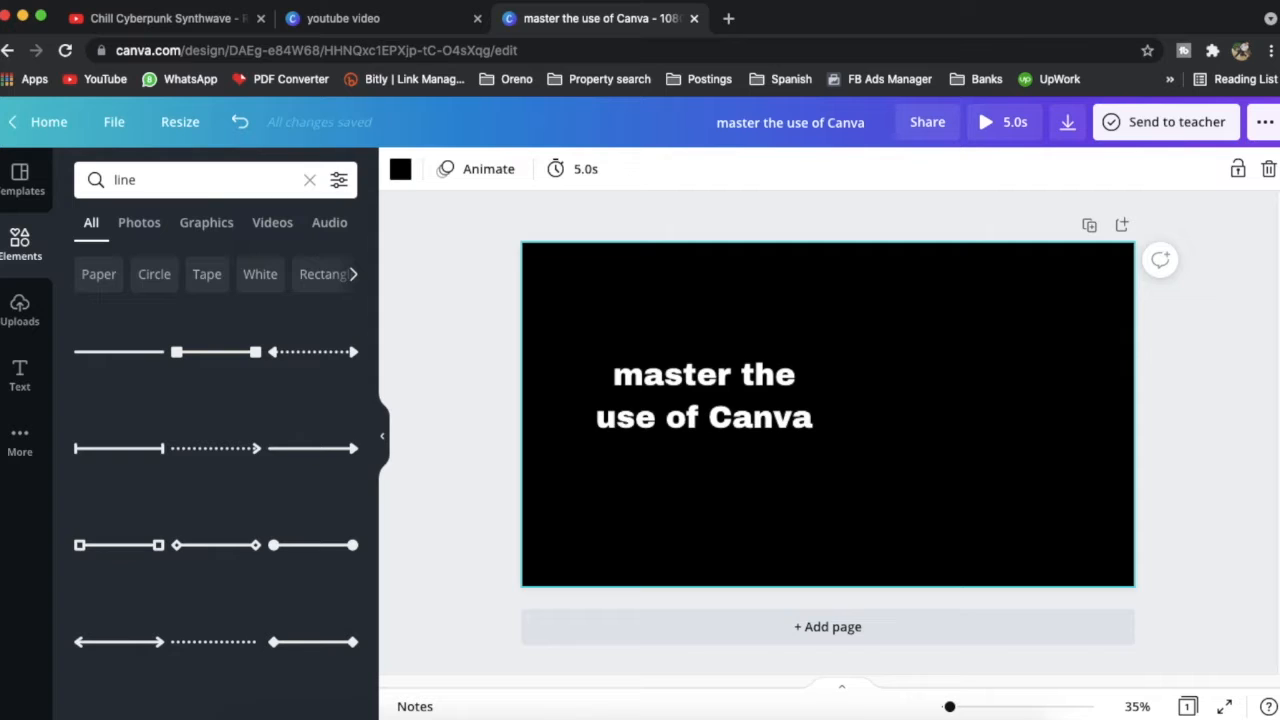
click(100, 351)
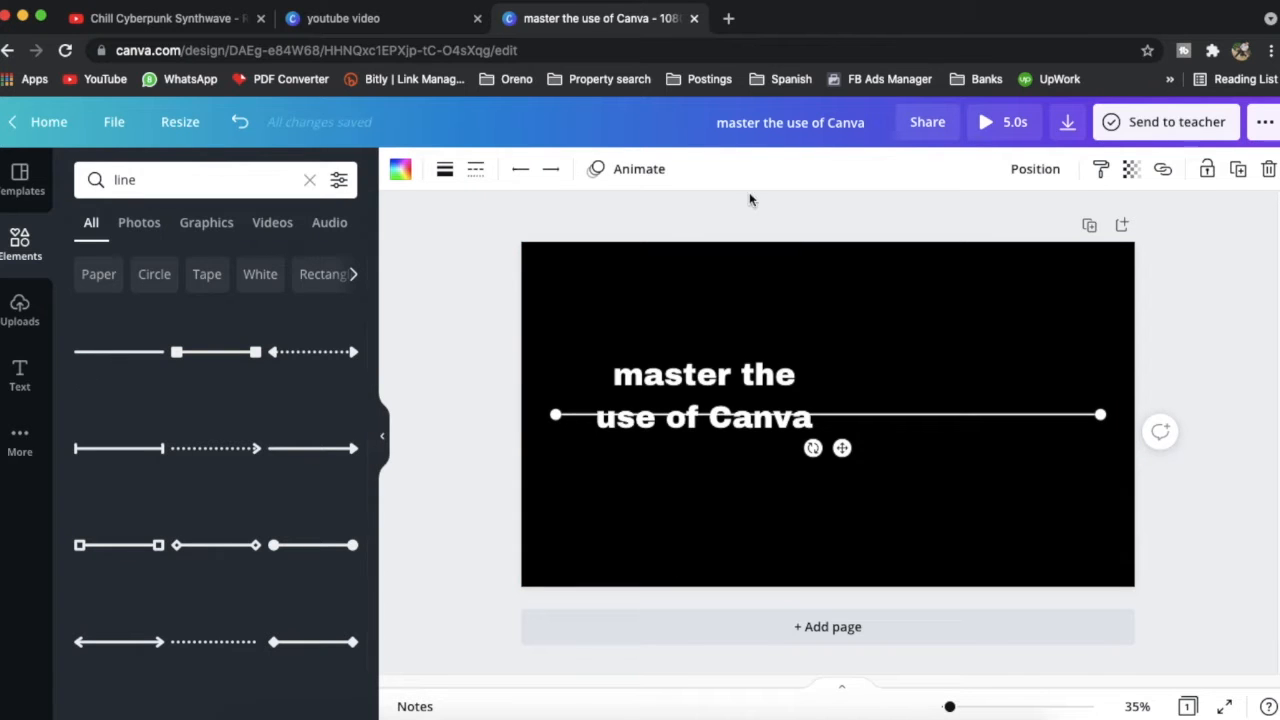
- Adjust the new line's weight slightly and check its available dash styles
click(446, 174)
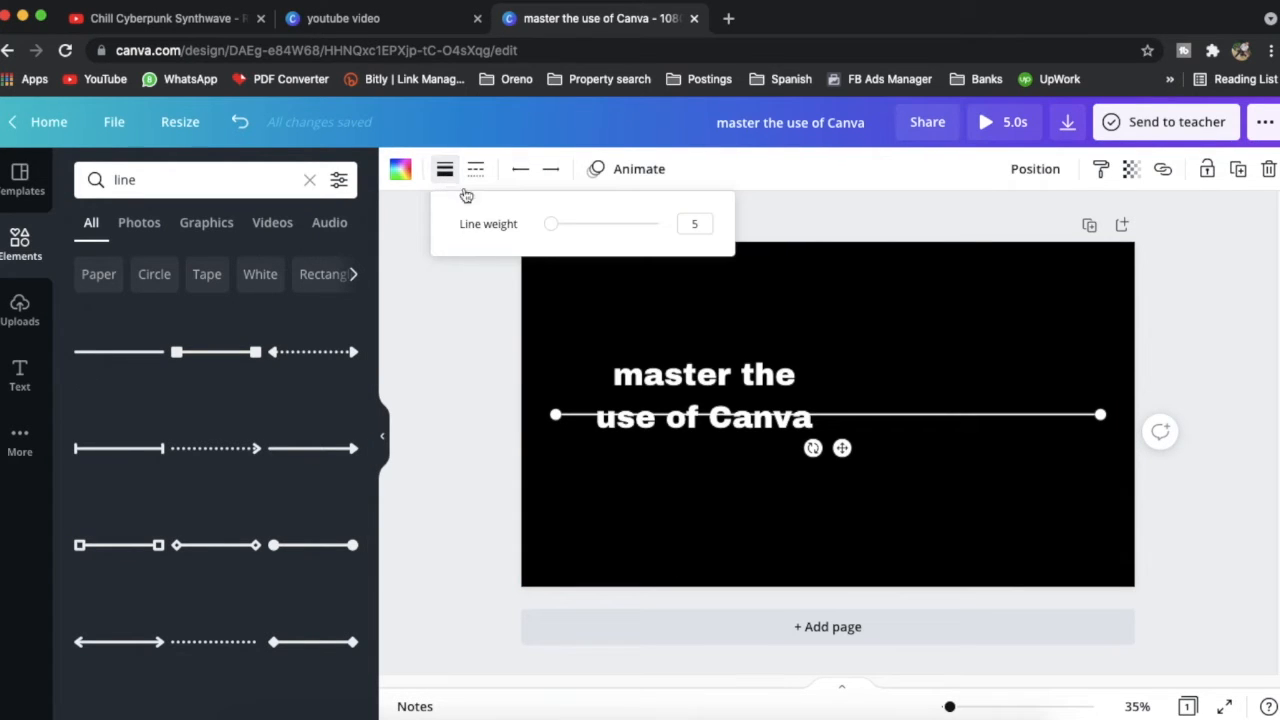
mouse_move(557, 232)
mouse_down()
mouse_move(575, 228)
mouse_move(554, 231)
mouse_up()
click(477, 170)
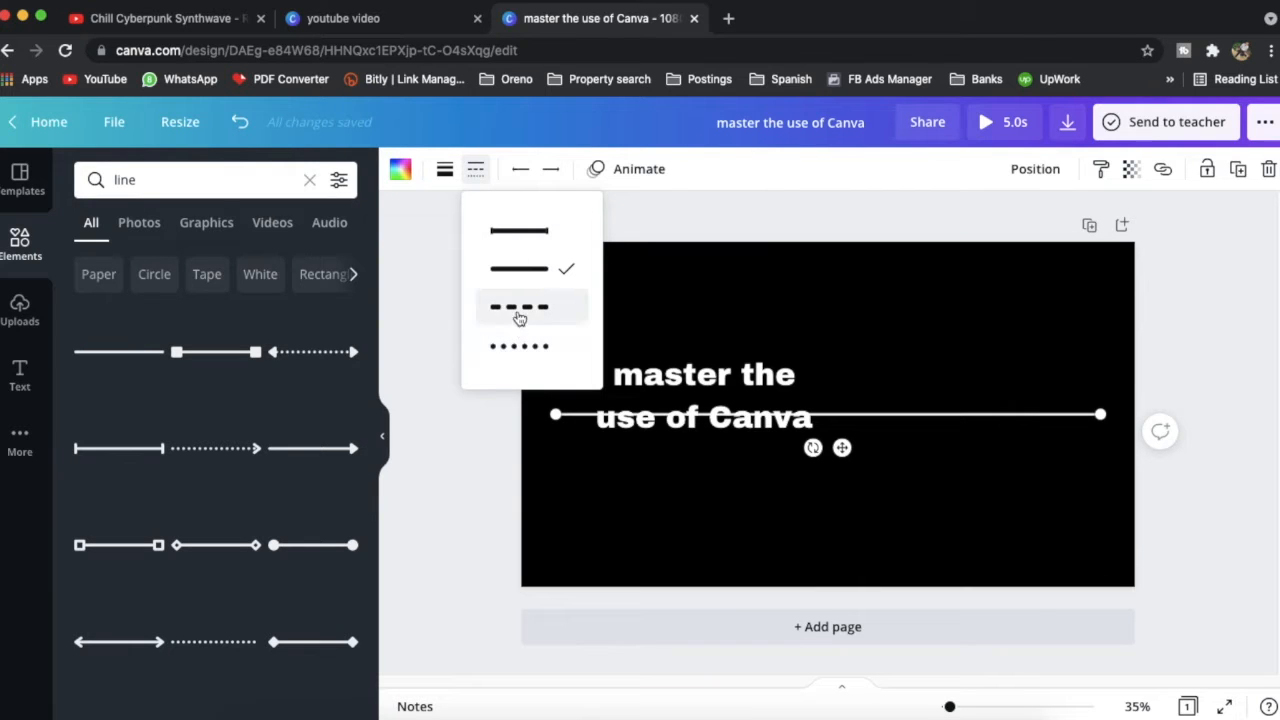
- Shorten the line to run from the page's left edge to the heading, and nudge the heading slightly left
drag(1100, 414, 596, 415)
drag(556, 414, 509, 414)
drag(572, 446, 555, 436)
click(973, 432)
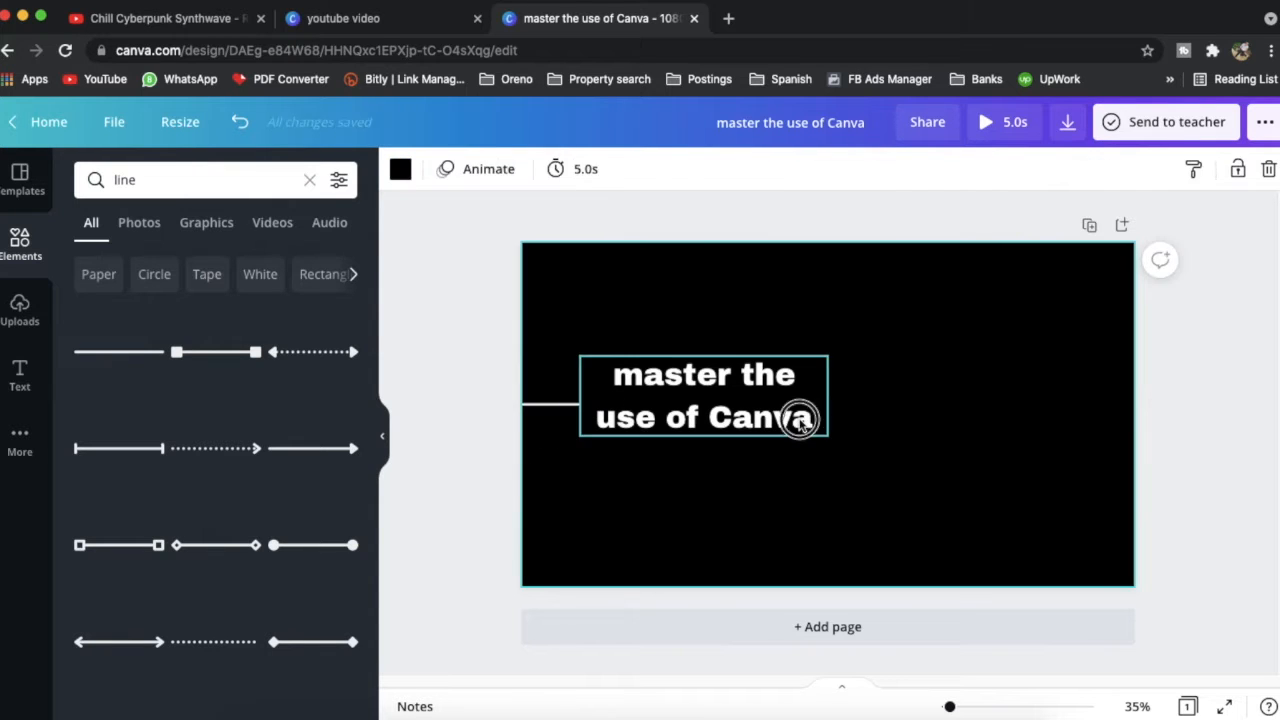
drag(800, 421, 787, 418)
click(993, 335)
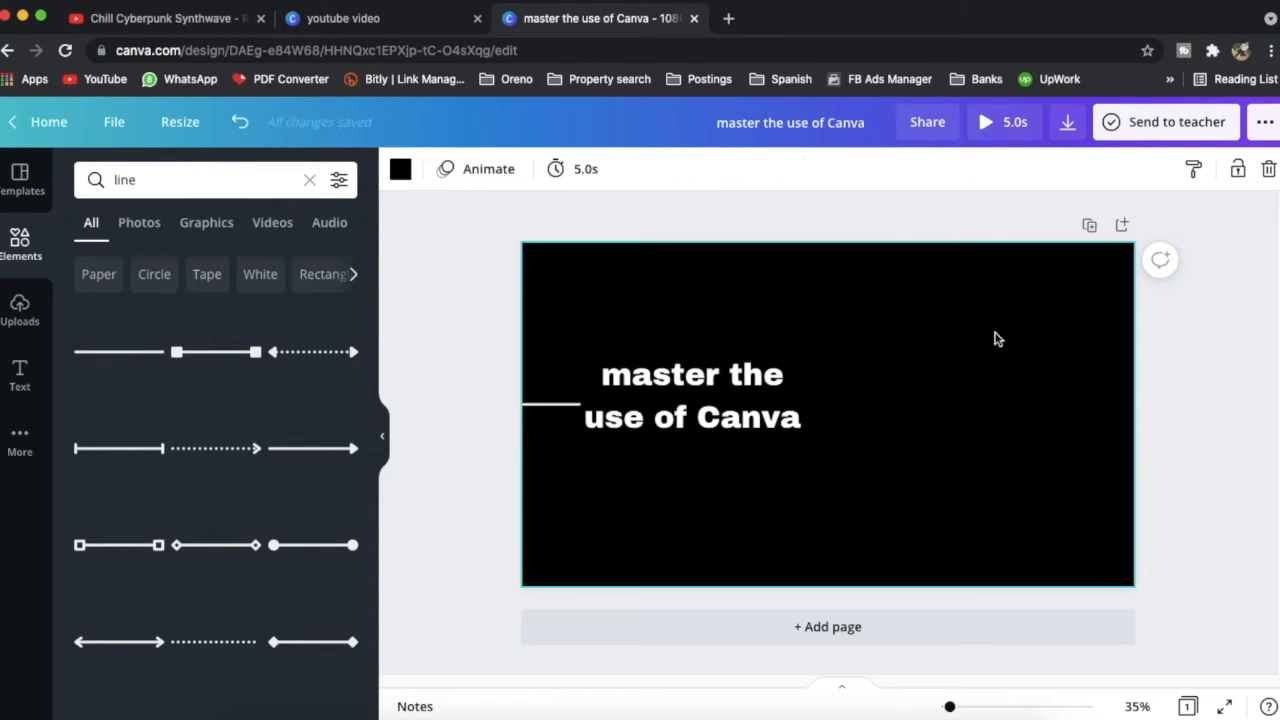
- Color only the word "Canva" in the heading light turquoise
click(714, 422)
drag(699, 416, 790, 416)
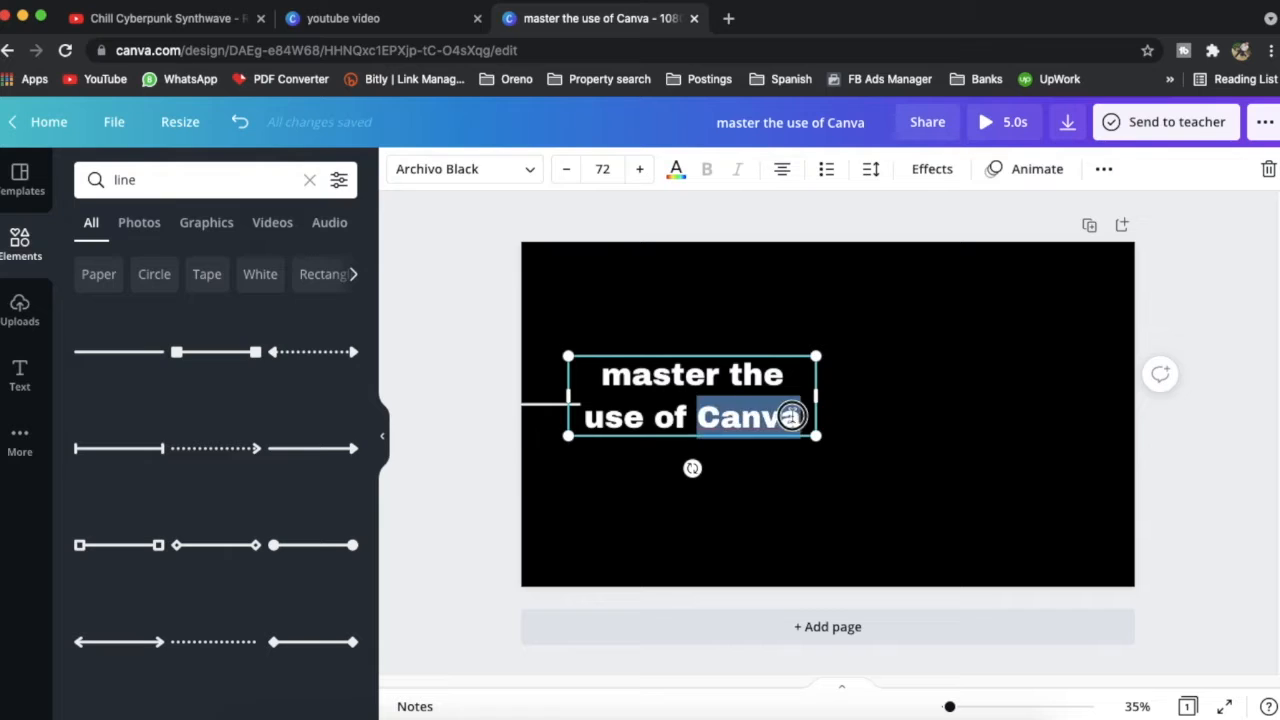
click(676, 170)
click(189, 546)
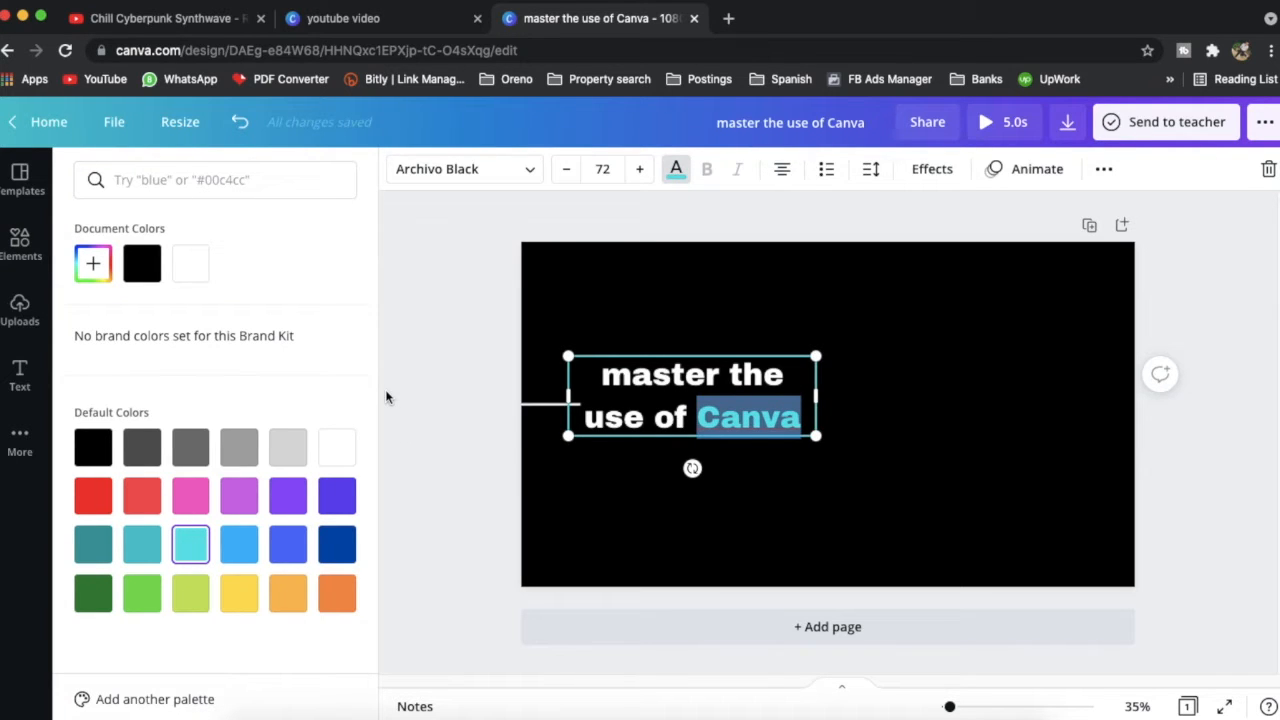
click(460, 325)
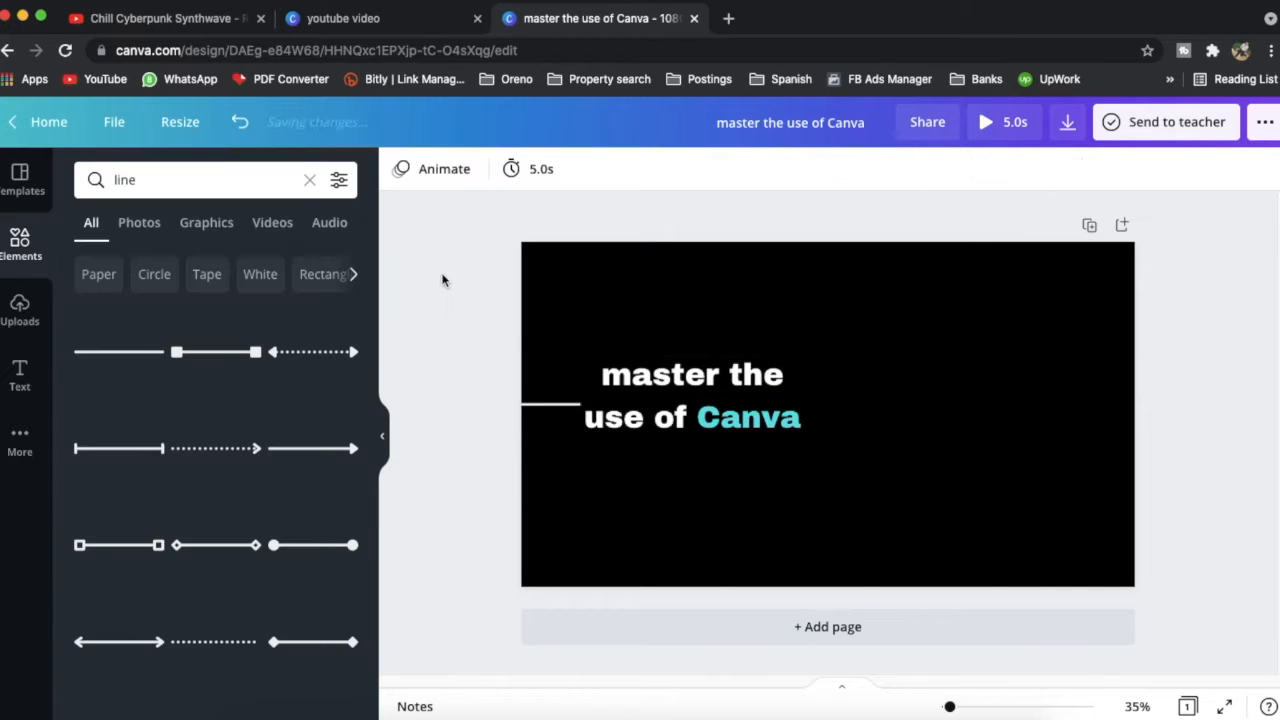
- Add the recently used poolside laptop video and place it directly to the right of the heading
click(310, 181)
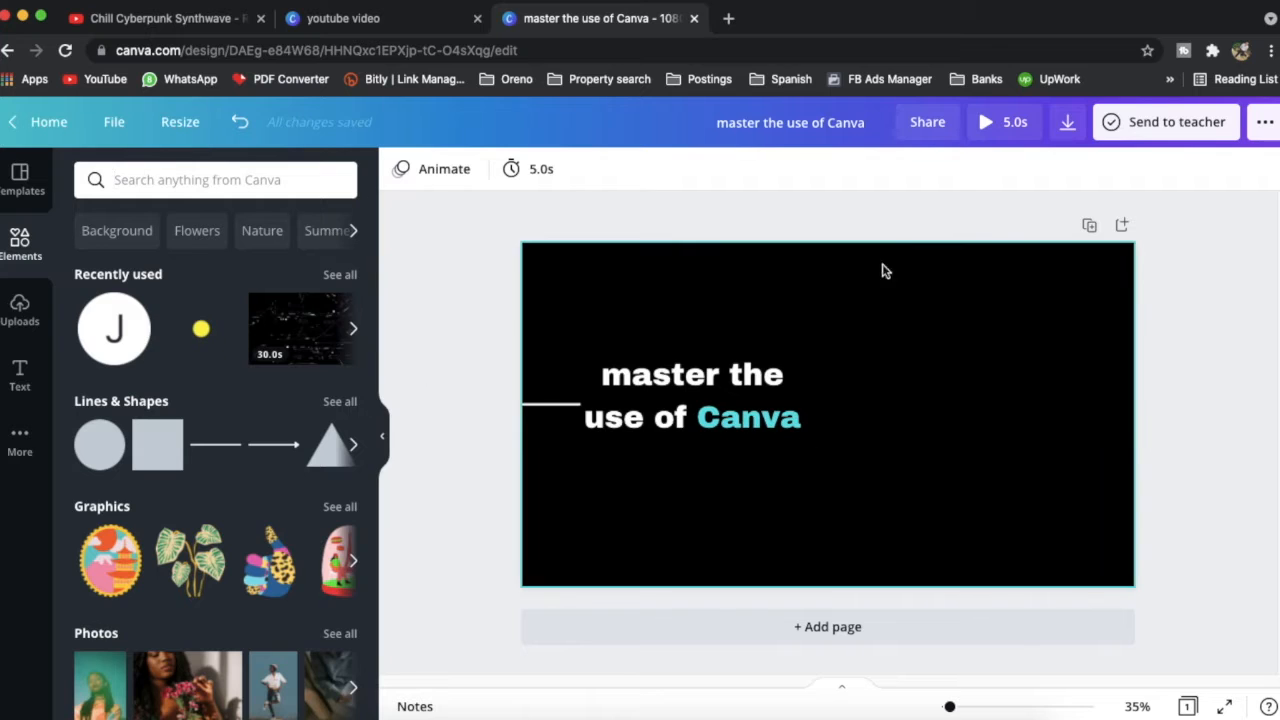
click(340, 274)
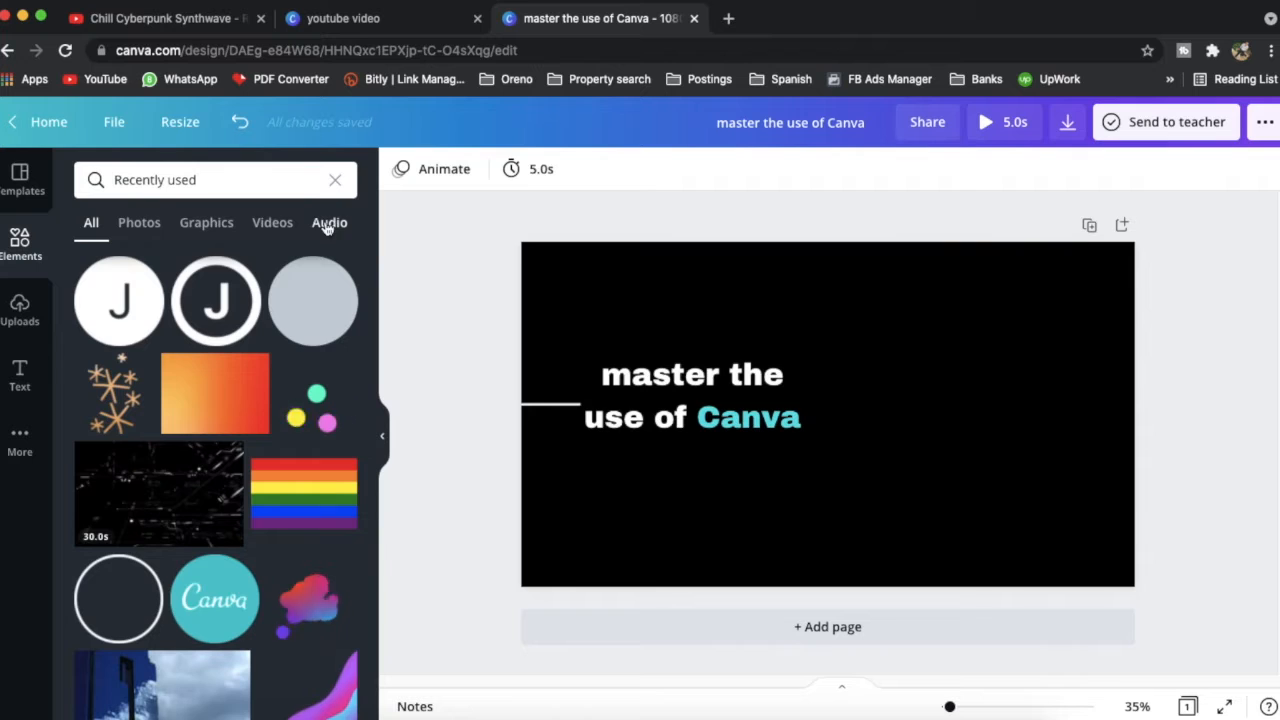
click(132, 224)
click(91, 222)
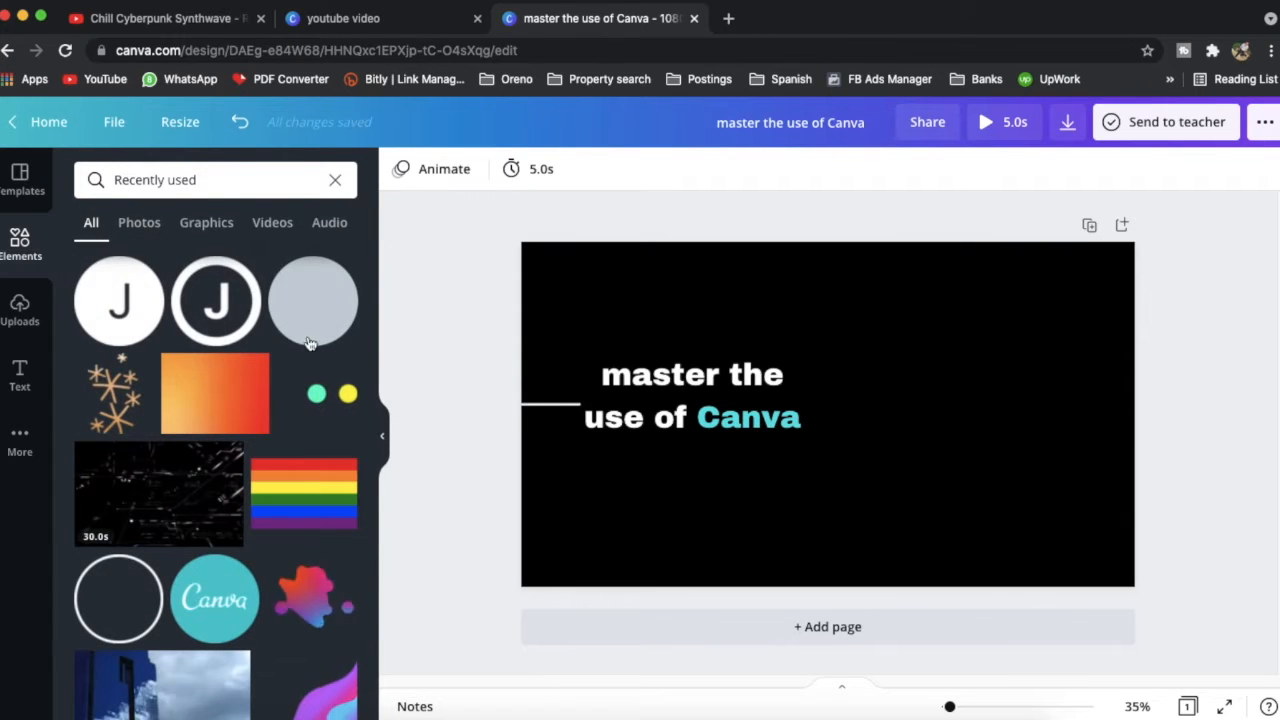
scroll(312, 350, down, 5)
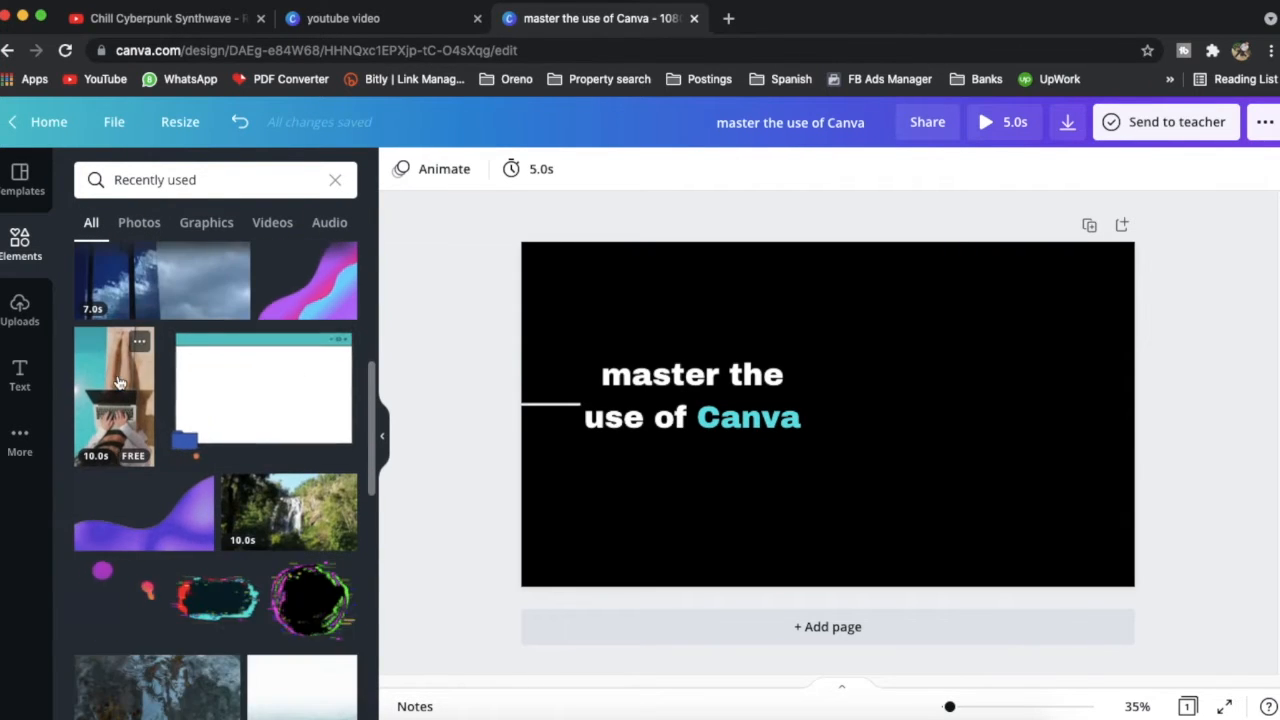
click(115, 400)
drag(774, 402, 853, 393)
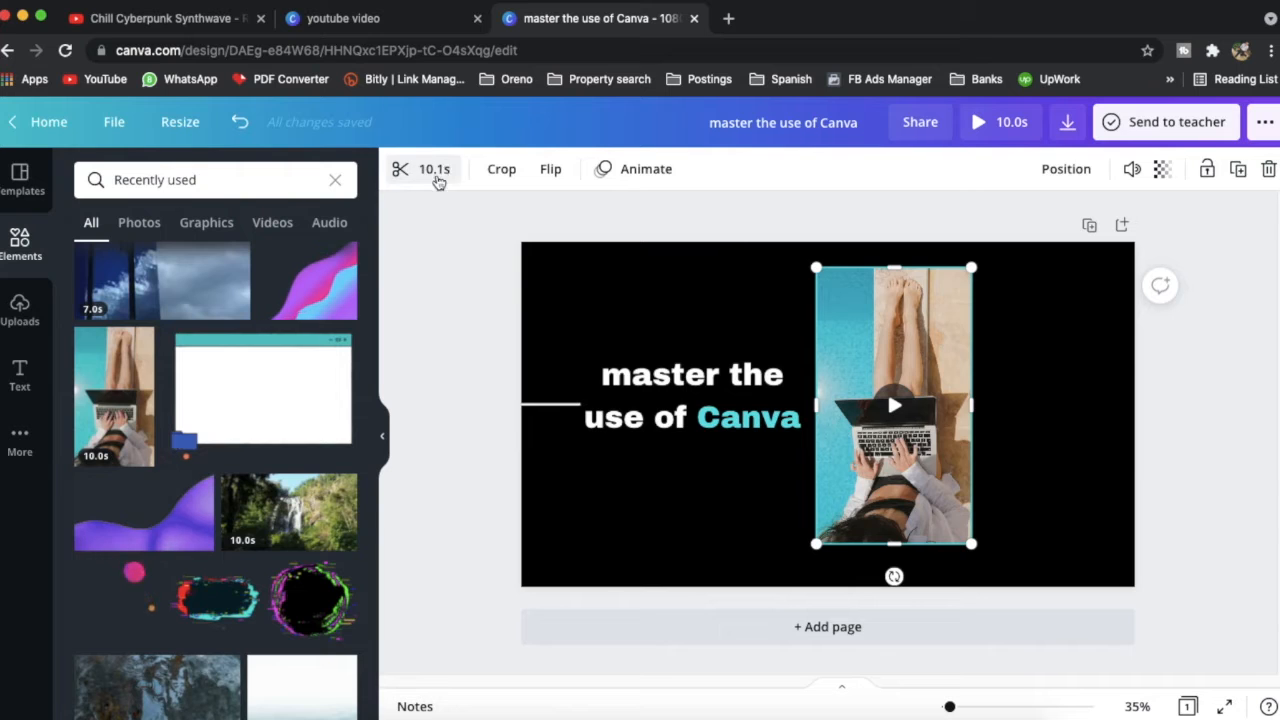
- Trim the poolside laptop video to its first 3.0 seconds
click(428, 172)
drag(1214, 170, 706, 176)
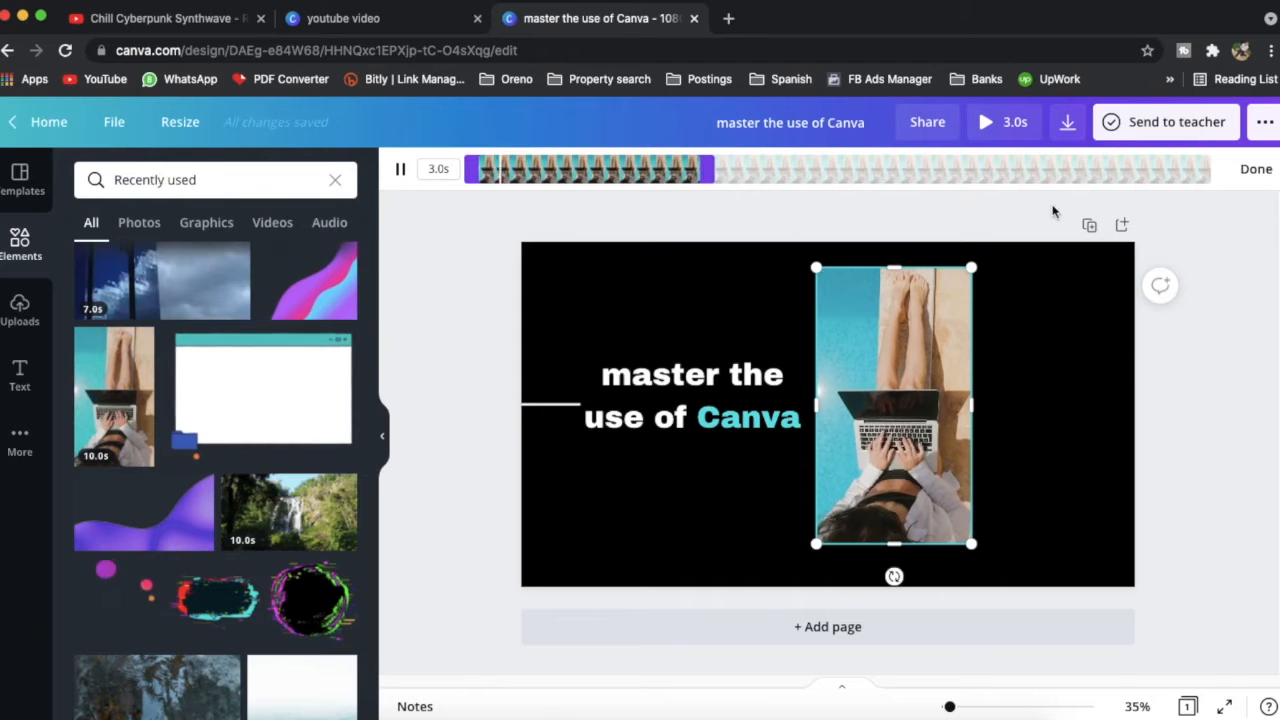
click(1255, 169)
click(1207, 433)
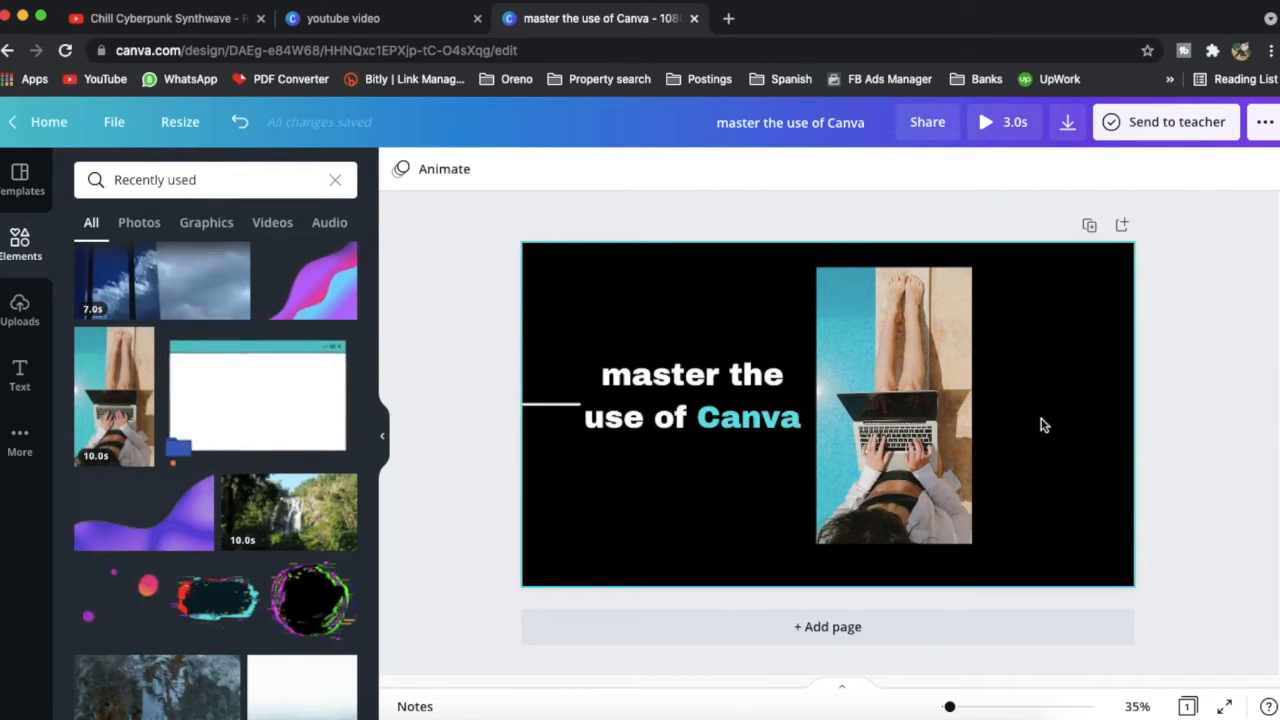
- Duplicate the heading, place the copy directly beneath the original, and set the copy's font size to 32
click(762, 392)
key(super+d)
drag(750, 418, 730, 503)
click(603, 171)
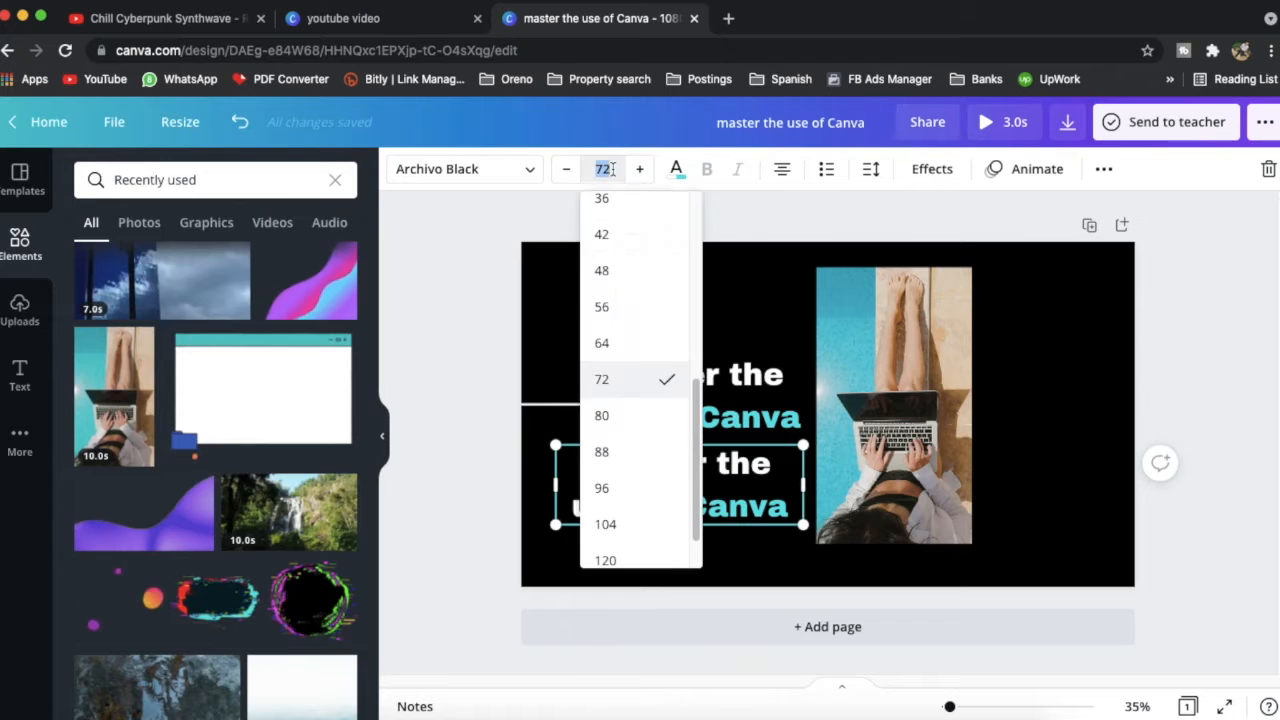
scroll(652, 320, up, 3)
click(650, 274)
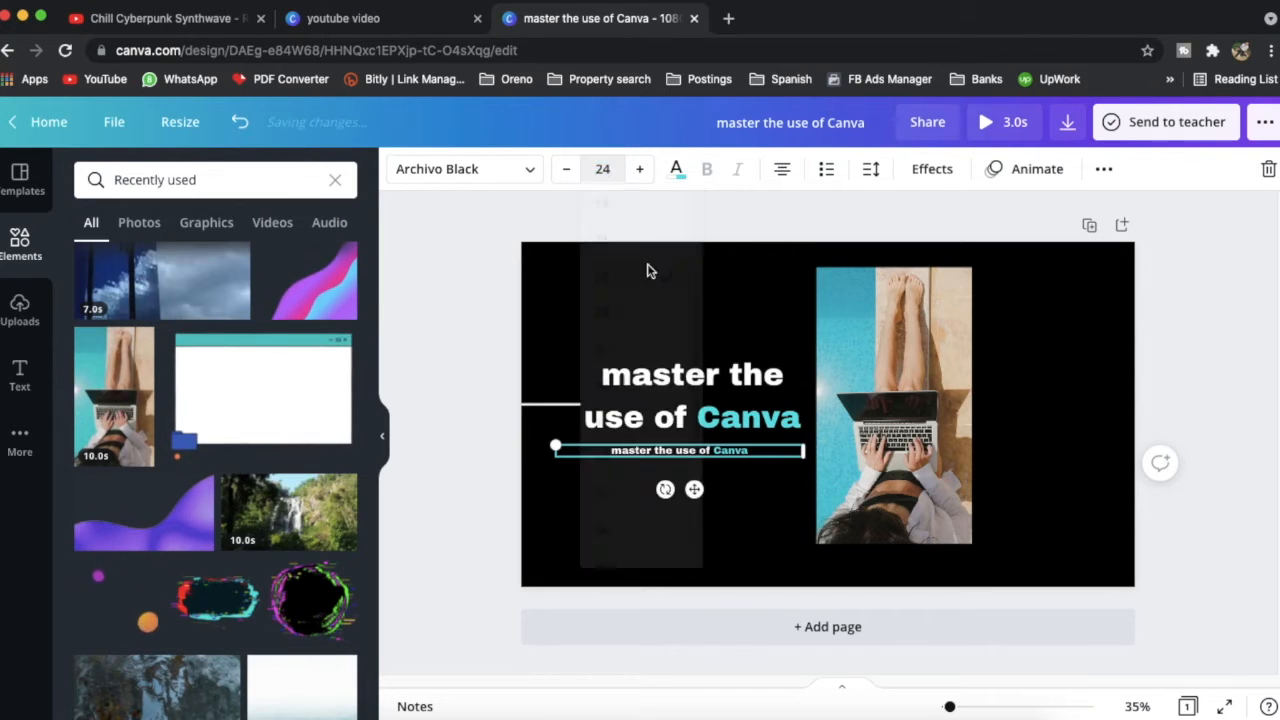
click(587, 164)
click(631, 448)
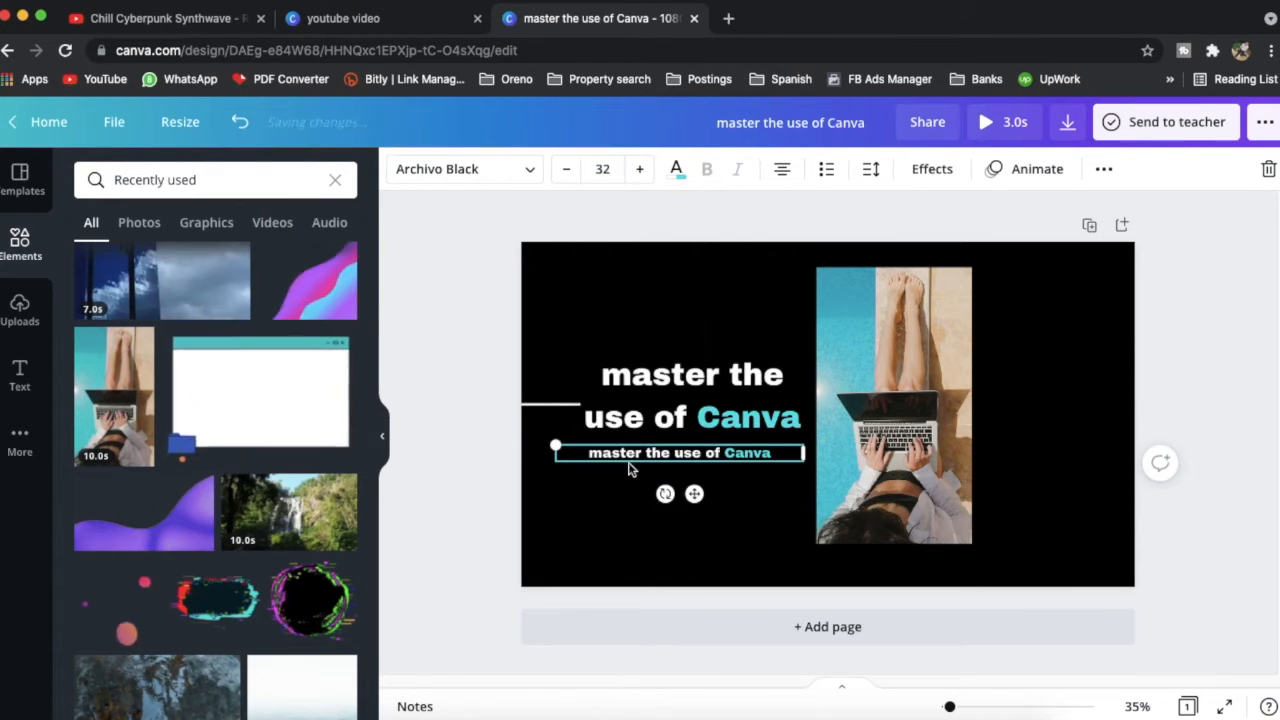
- Replace the small heading copy's text with "JunoHowTo", narrow its text box, and move it to the right of the video
double_click(765, 456)
text(JunoHowTo)
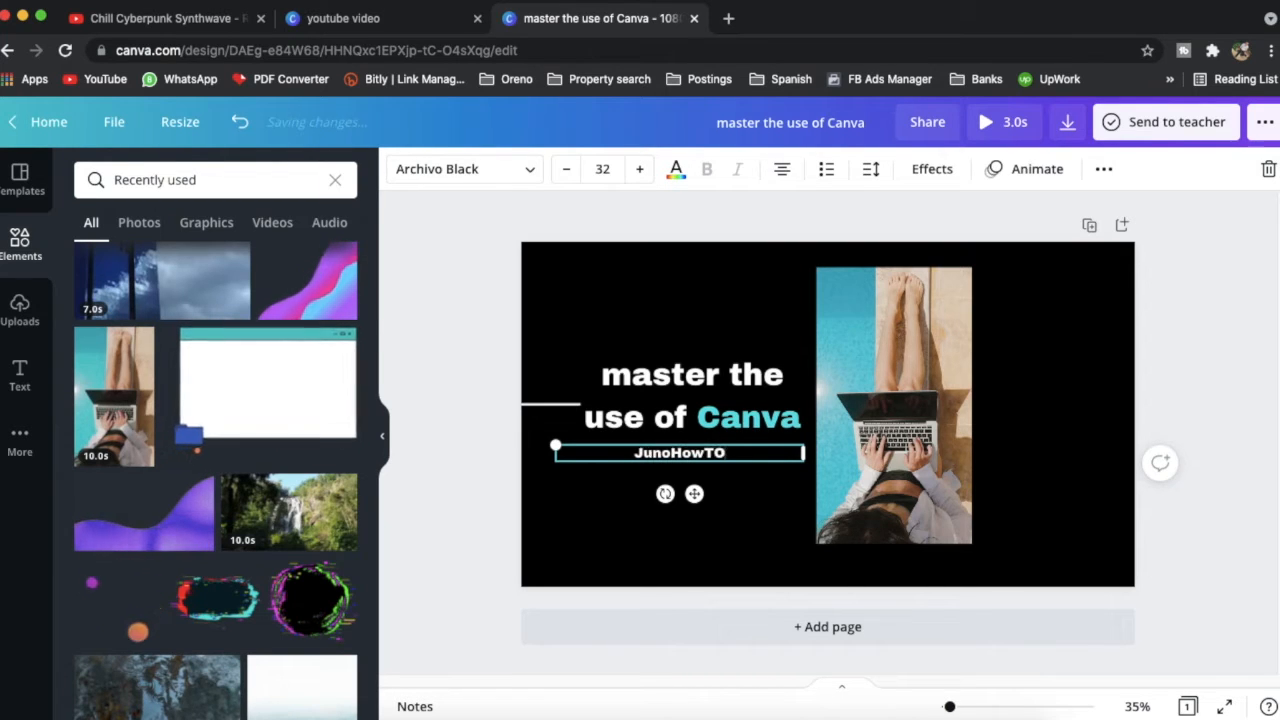
drag(803, 453, 653, 464)
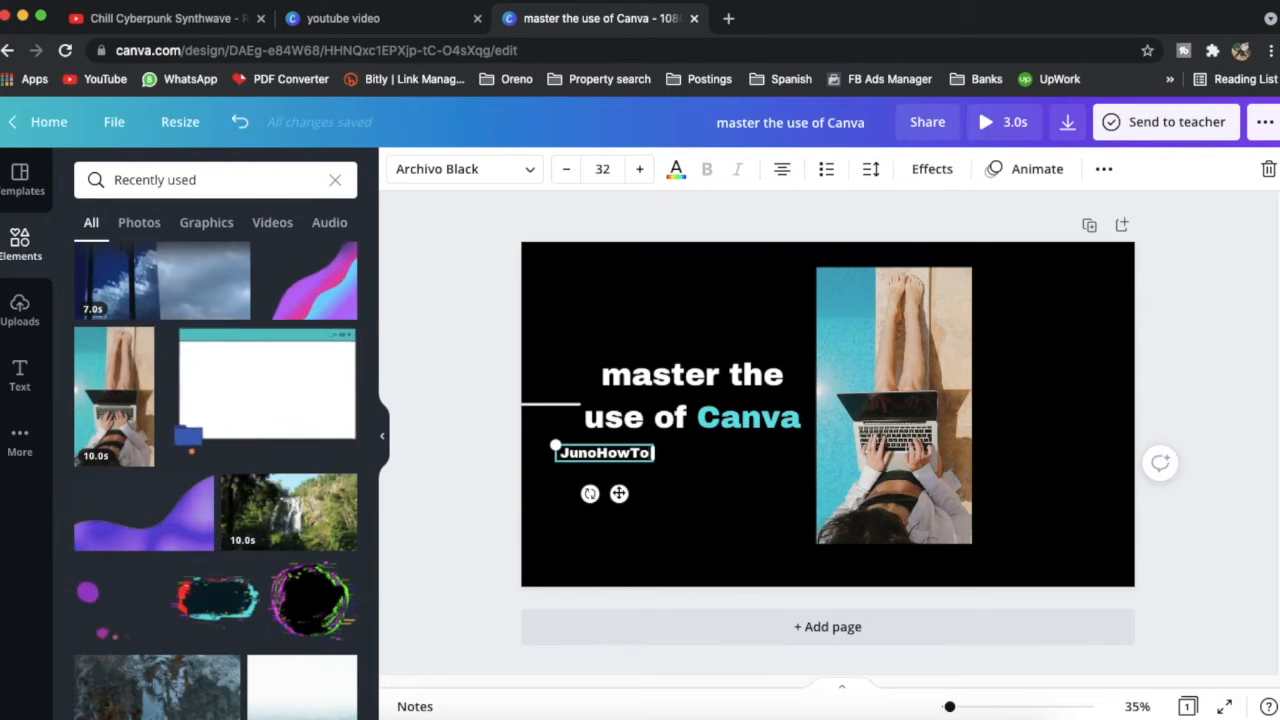
drag(1077, 481, 1082, 437)
click(1181, 432)
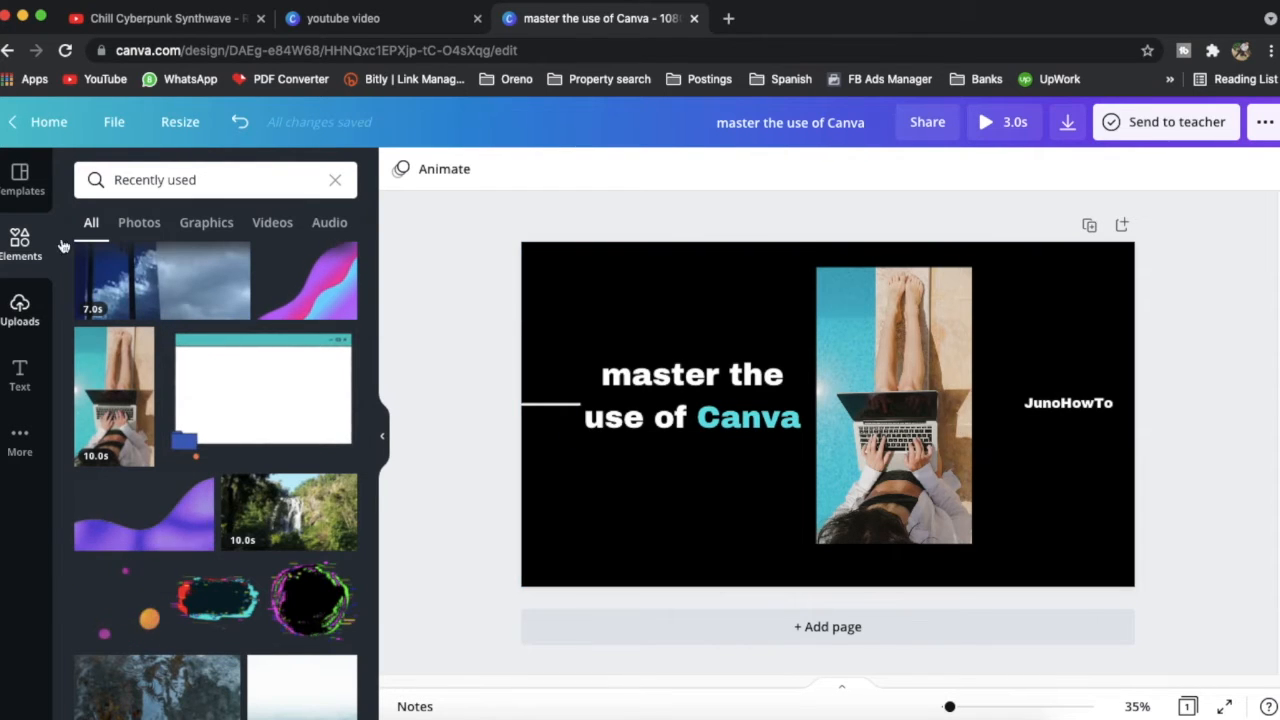
- Search the elements for "j" and add the round badge graphic with a plain letter J to the page
click(335, 180)
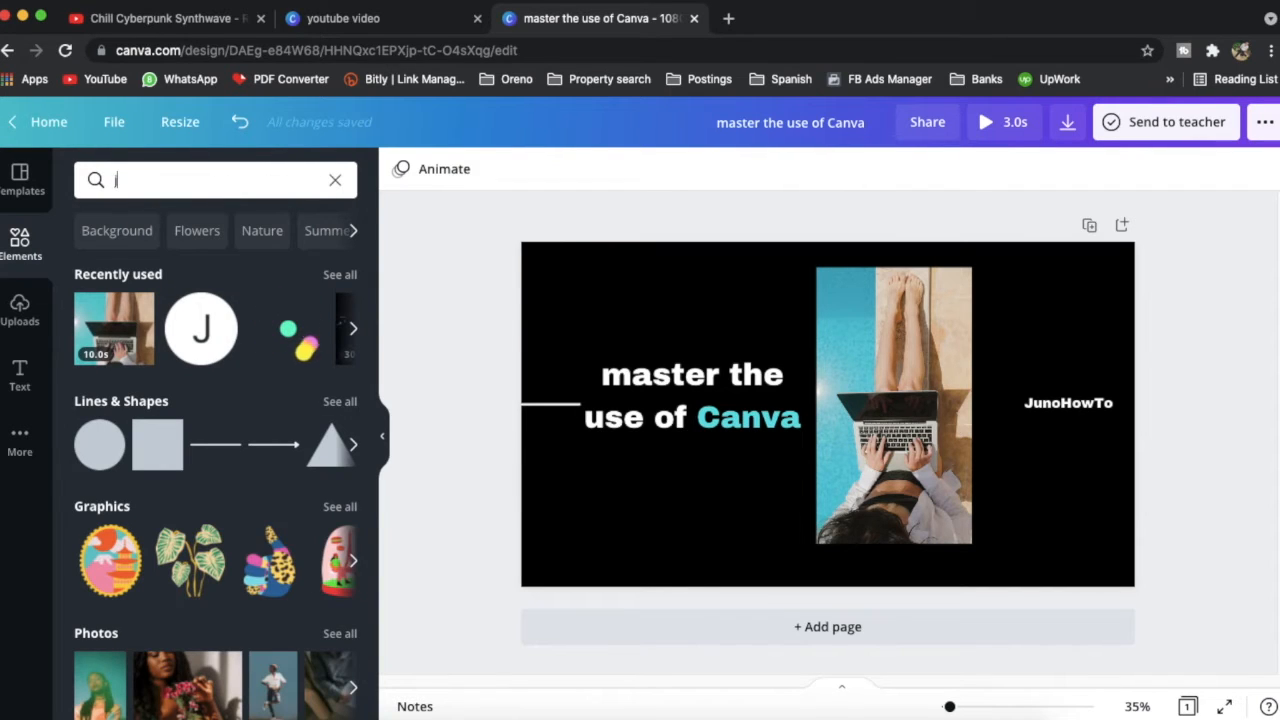
key(Return)
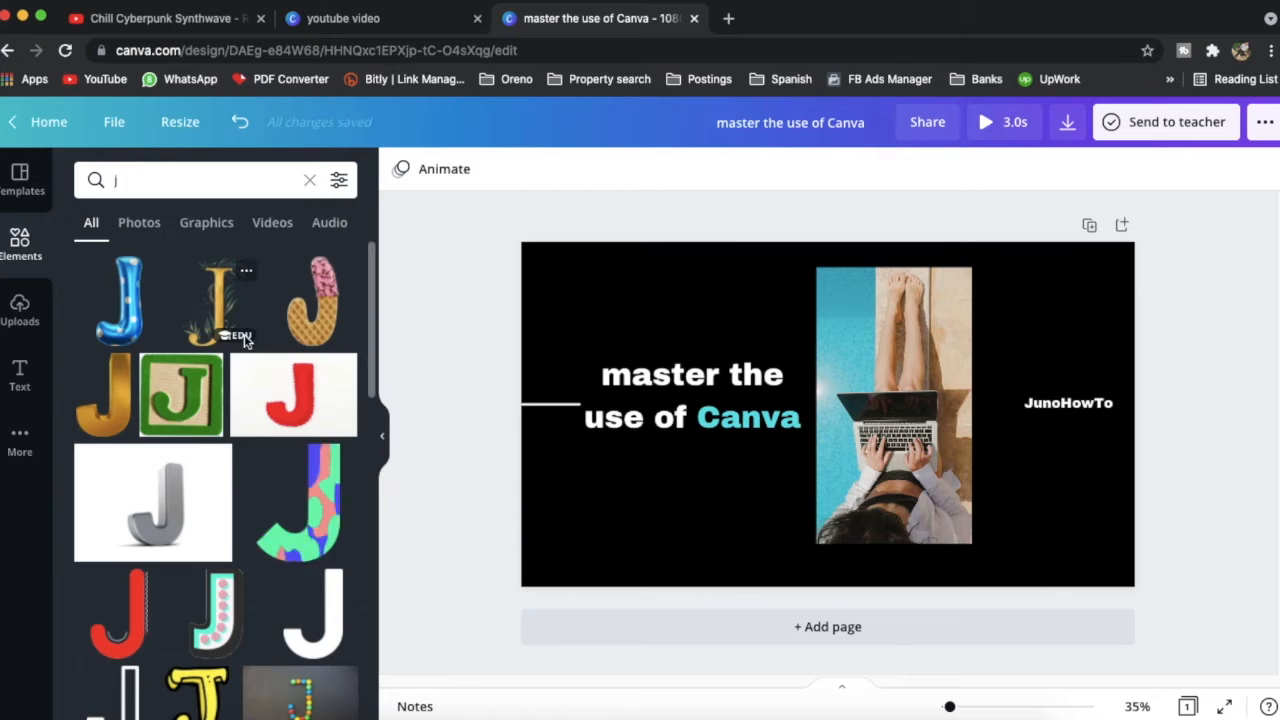
scroll(262, 401, down, 5)
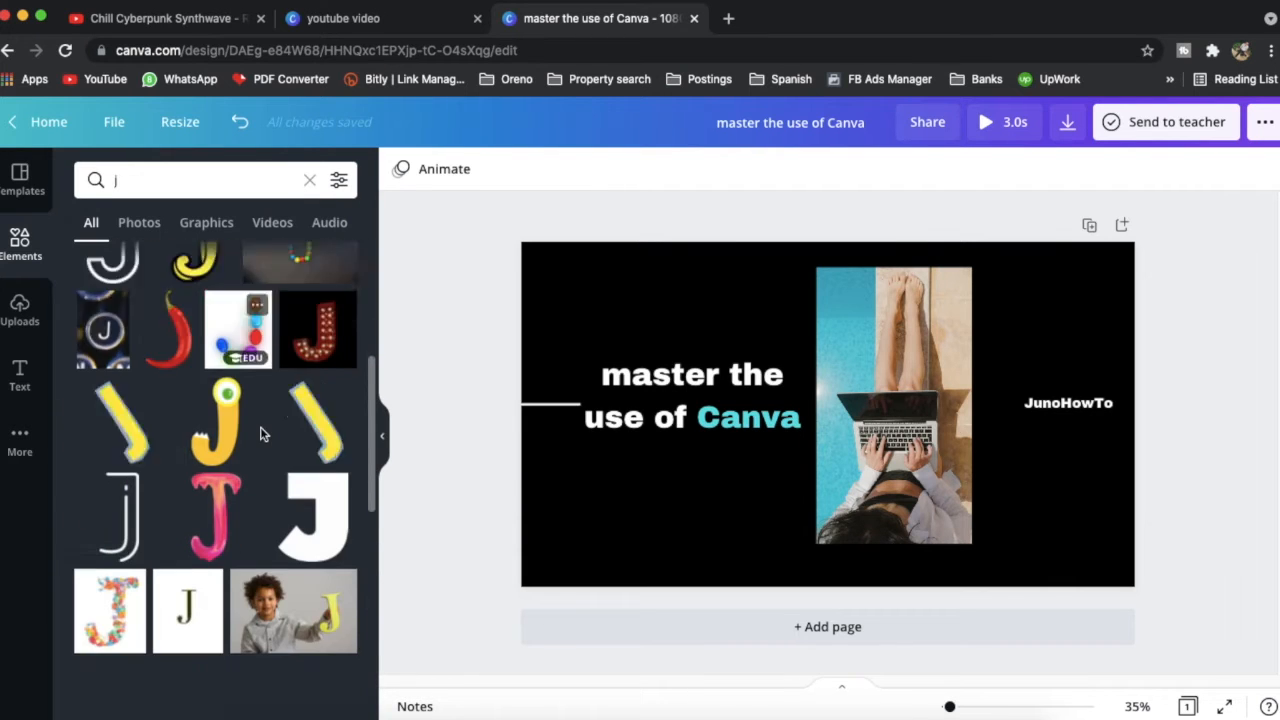
scroll(260, 433, down, 5)
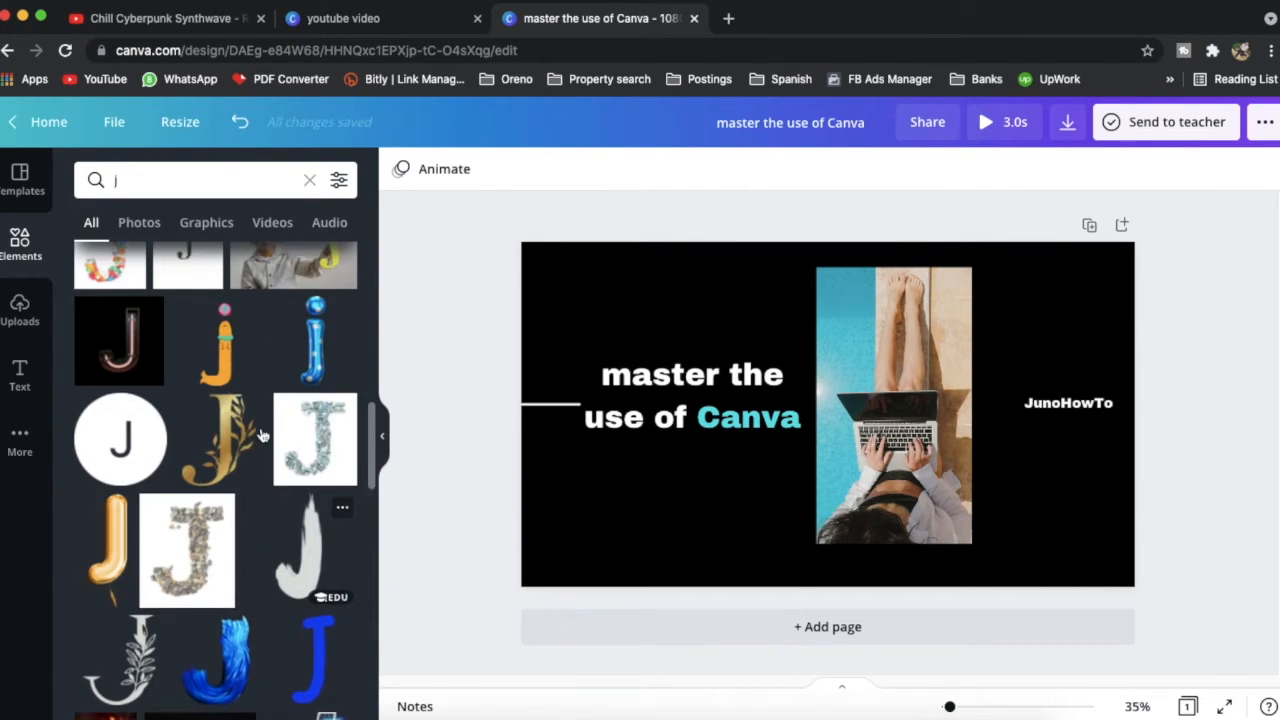
click(120, 440)
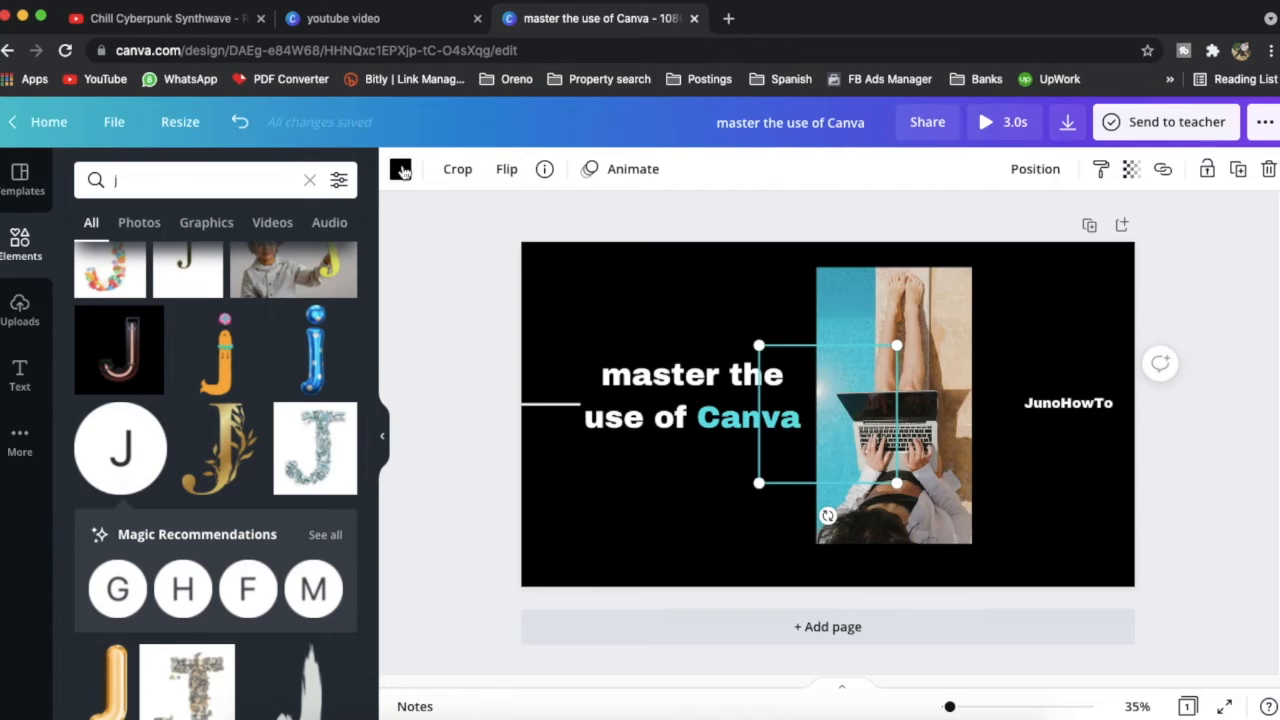
- Recolor the round J badge white, shrink it, and place it just left of the "JunoHowTo" text
click(401, 170)
click(227, 262)
drag(897, 483, 1016, 447)
click(1178, 424)
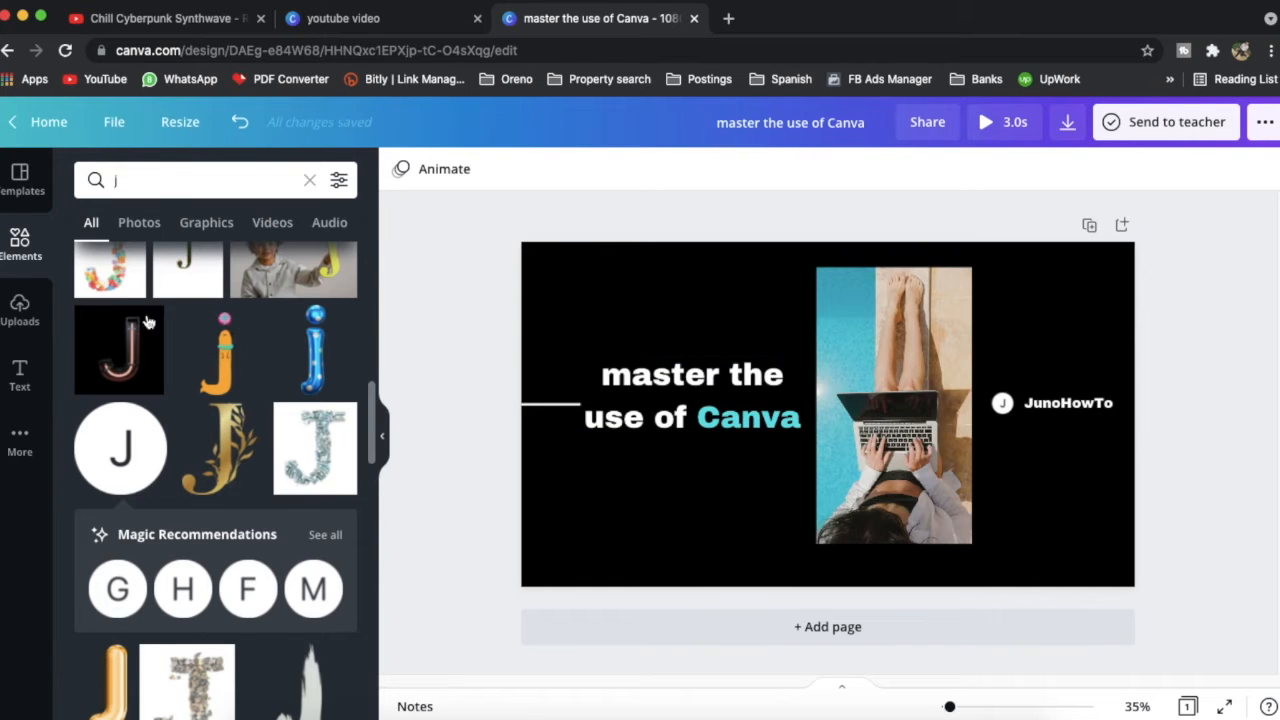
- Search the elements for "gradient" and filter the results to Free and Animated
click(309, 180)
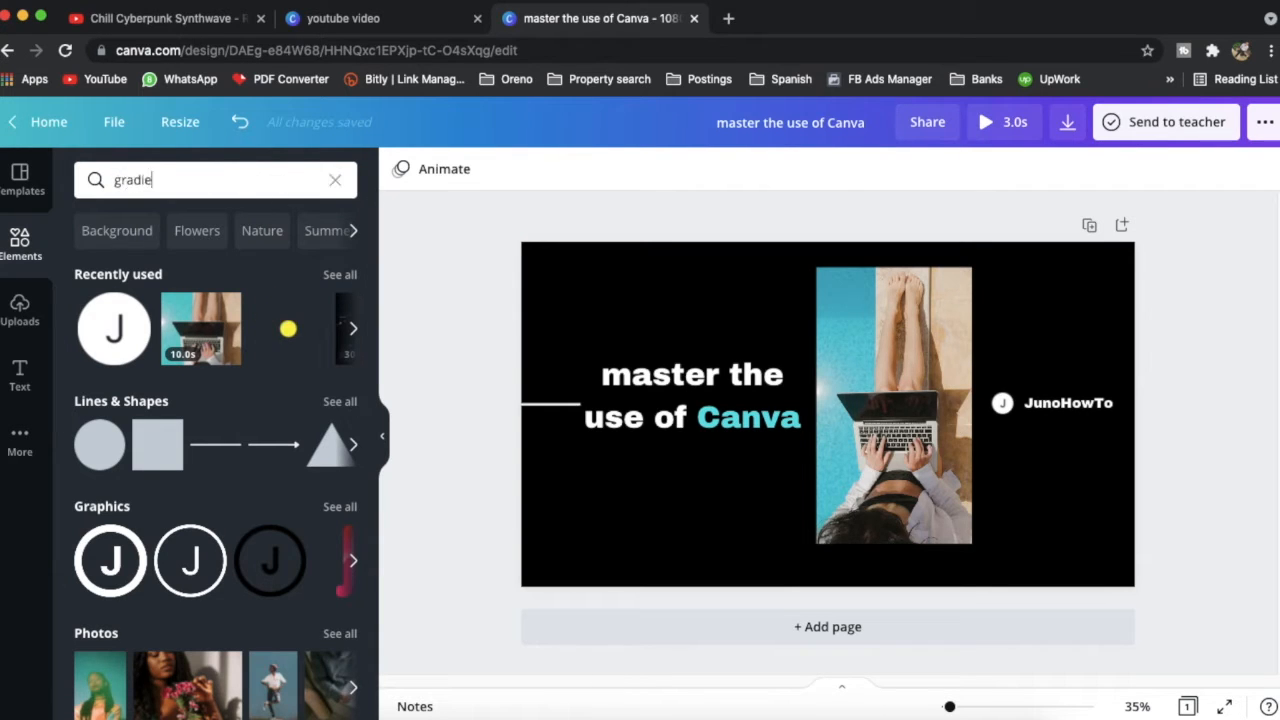
key(Return)
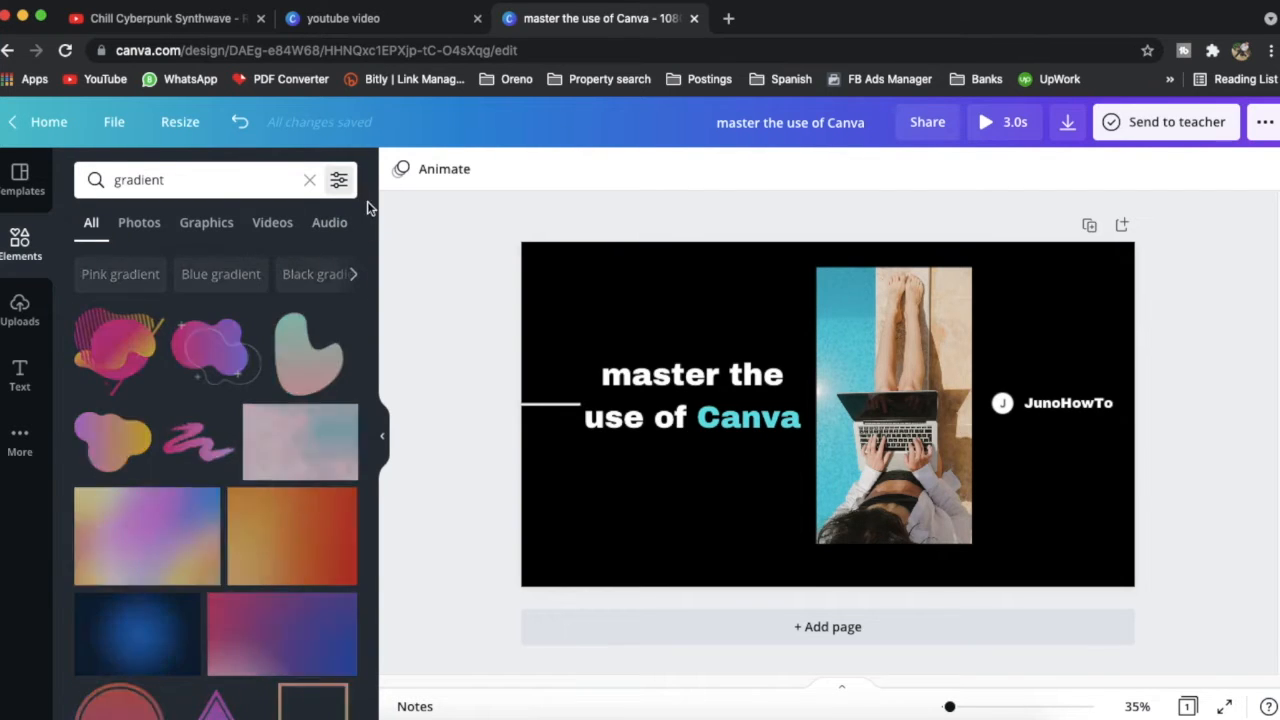
click(341, 183)
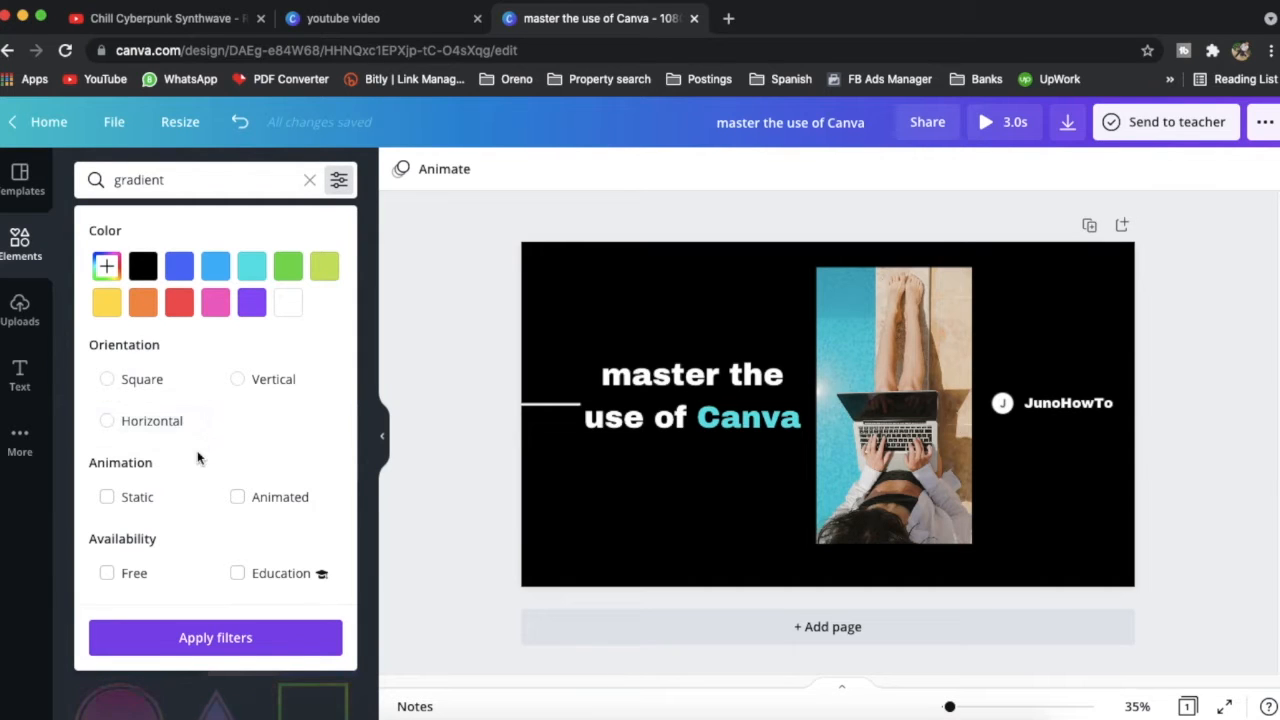
click(129, 578)
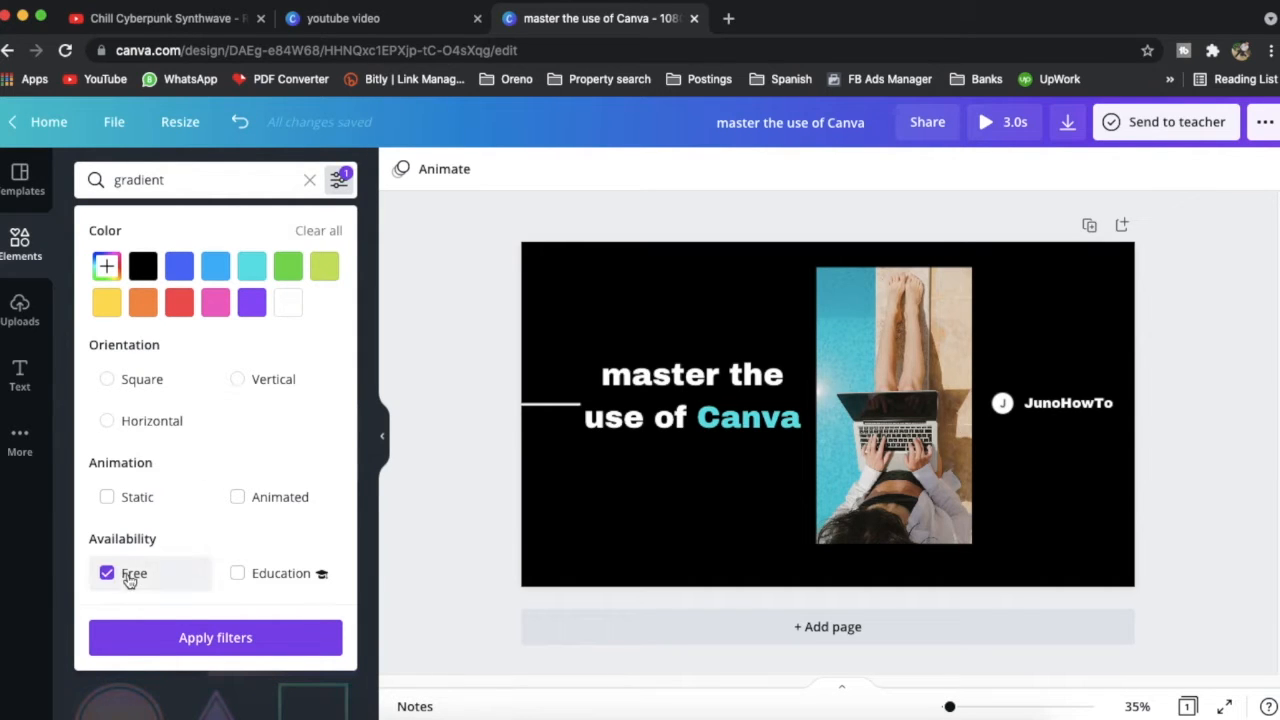
click(258, 496)
click(249, 636)
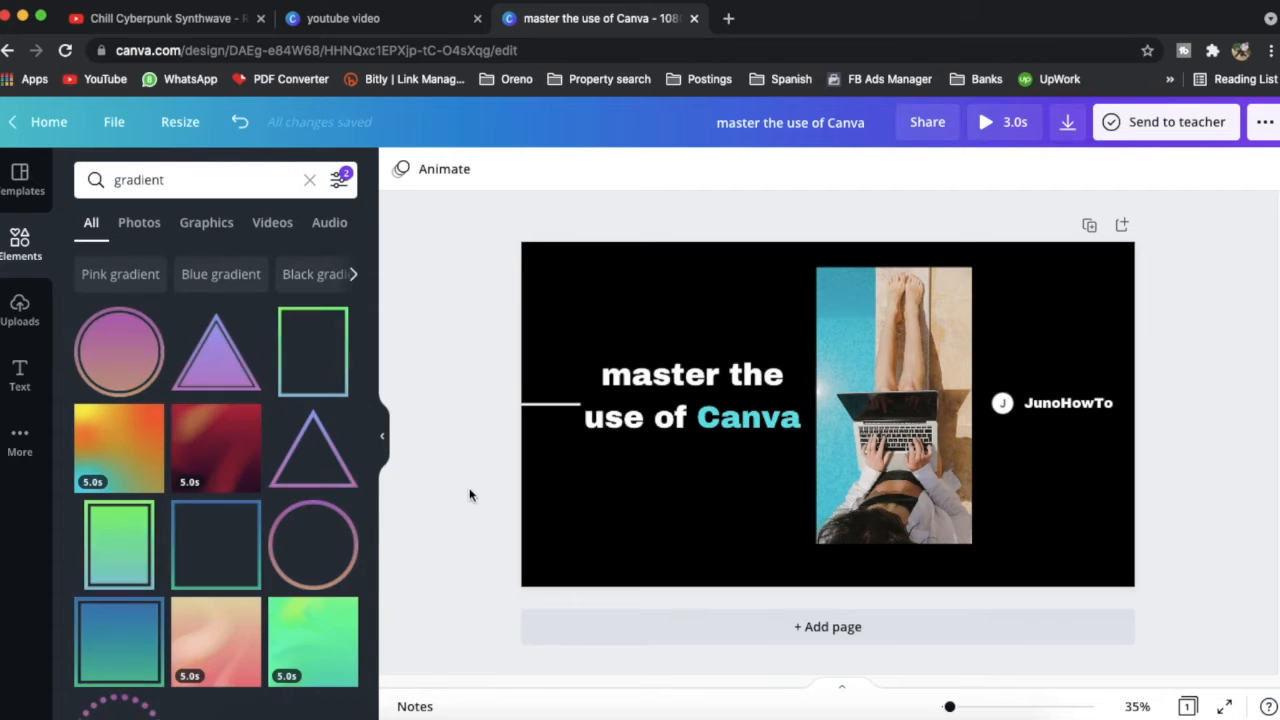
- Find elements similar to the Purple Holographic Gradient Blob and add the purple, pink and blue wave graphic to the page
scroll(369, 280, down, 2)
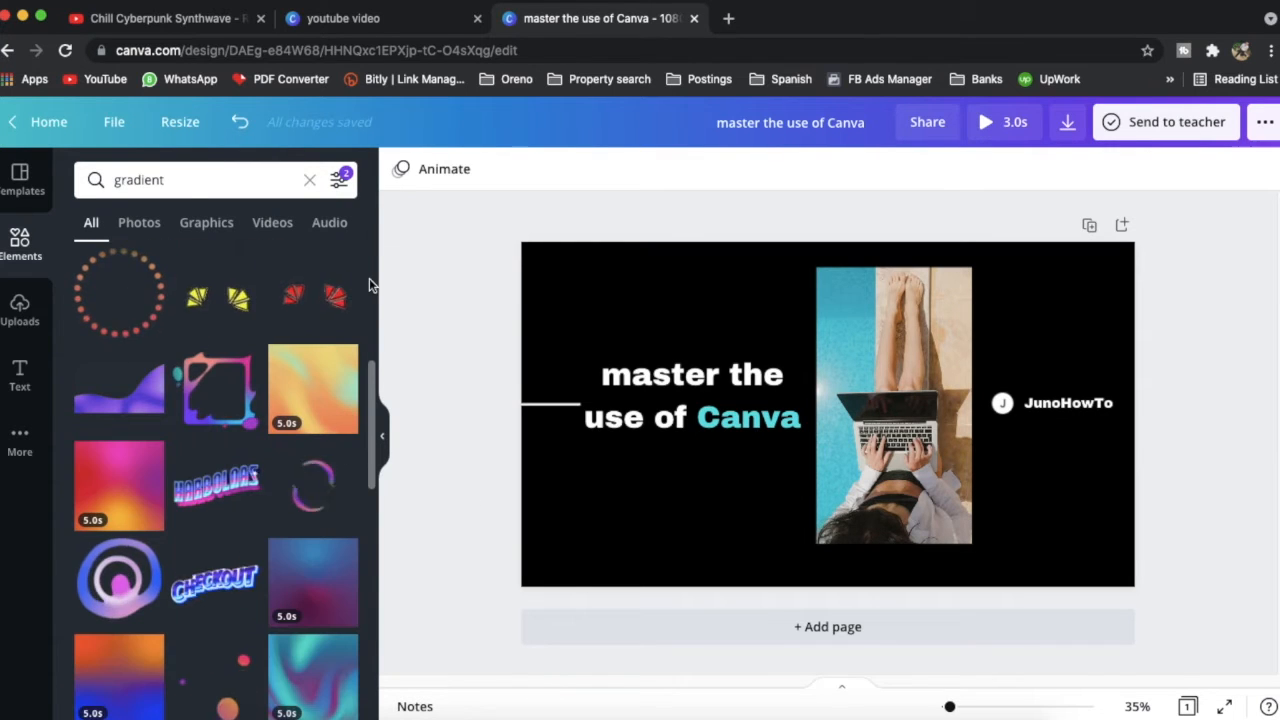
click(149, 362)
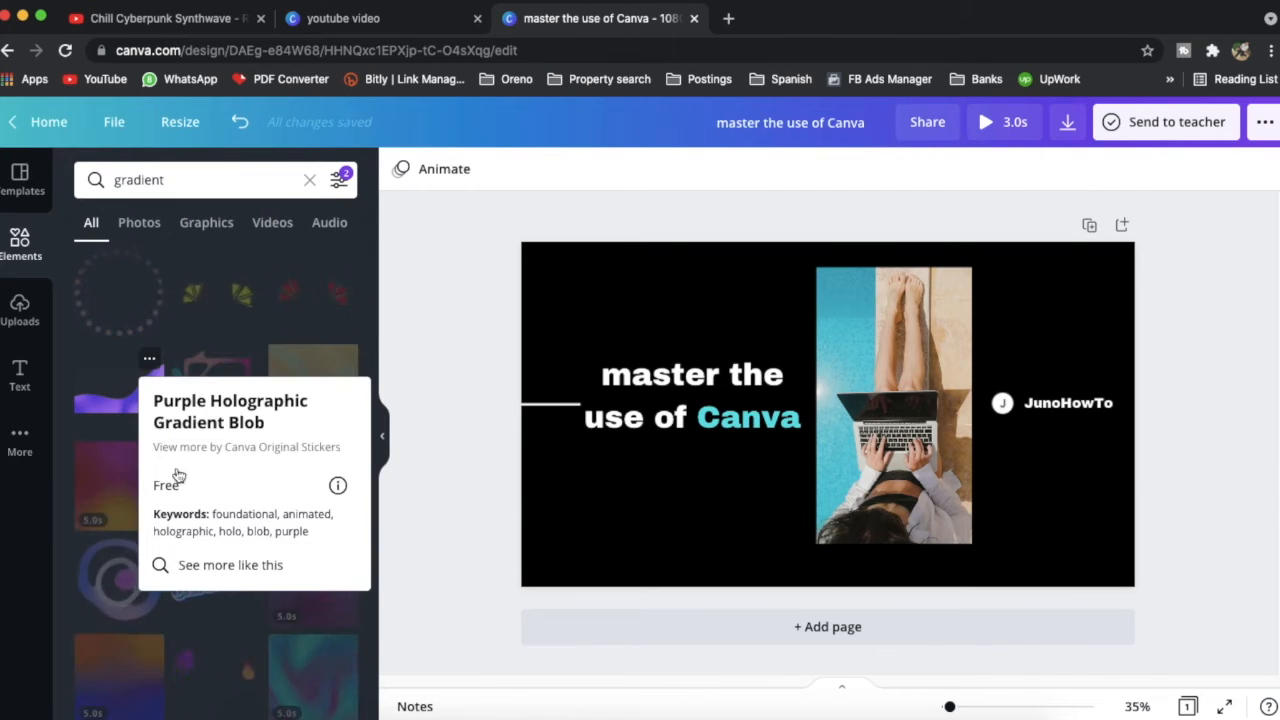
click(212, 565)
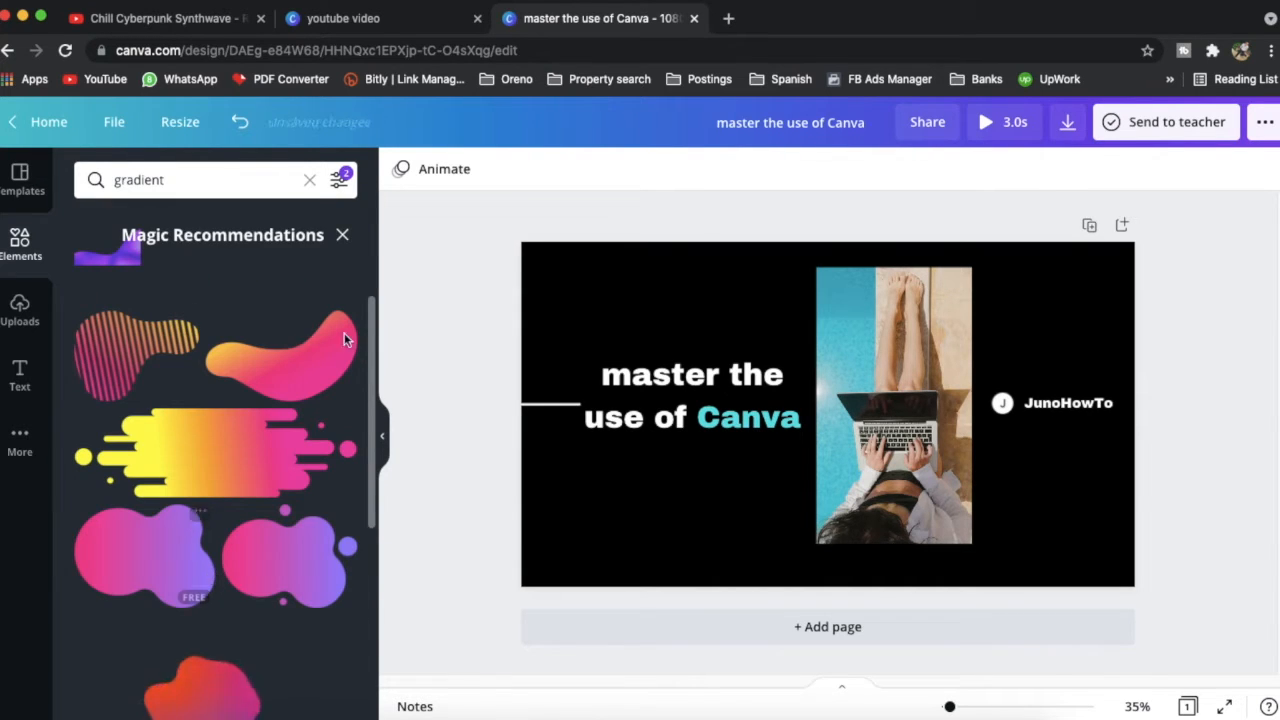
scroll(231, 460, down, 5)
scroll(231, 452, down, 2)
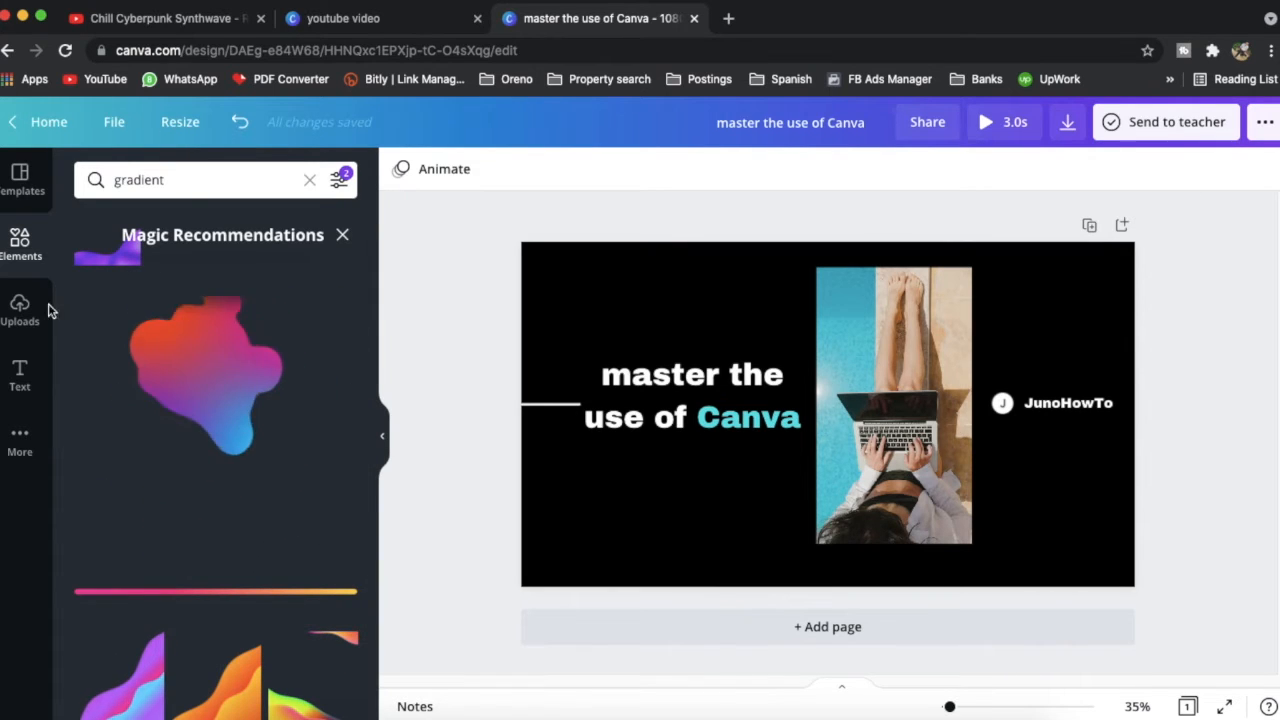
click(116, 683)
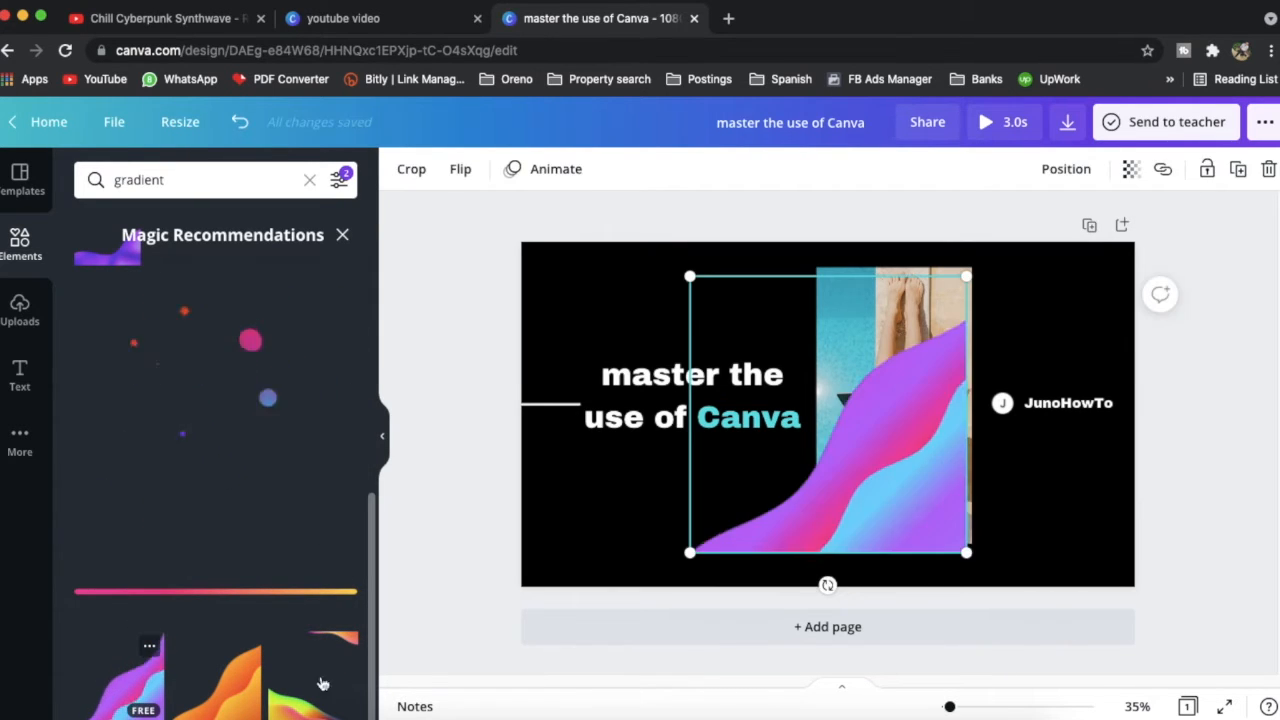
- Shrink the gradient wave and fit it into the page's lower-right corner
drag(968, 286, 1098, 425)
drag(1034, 549, 1136, 548)
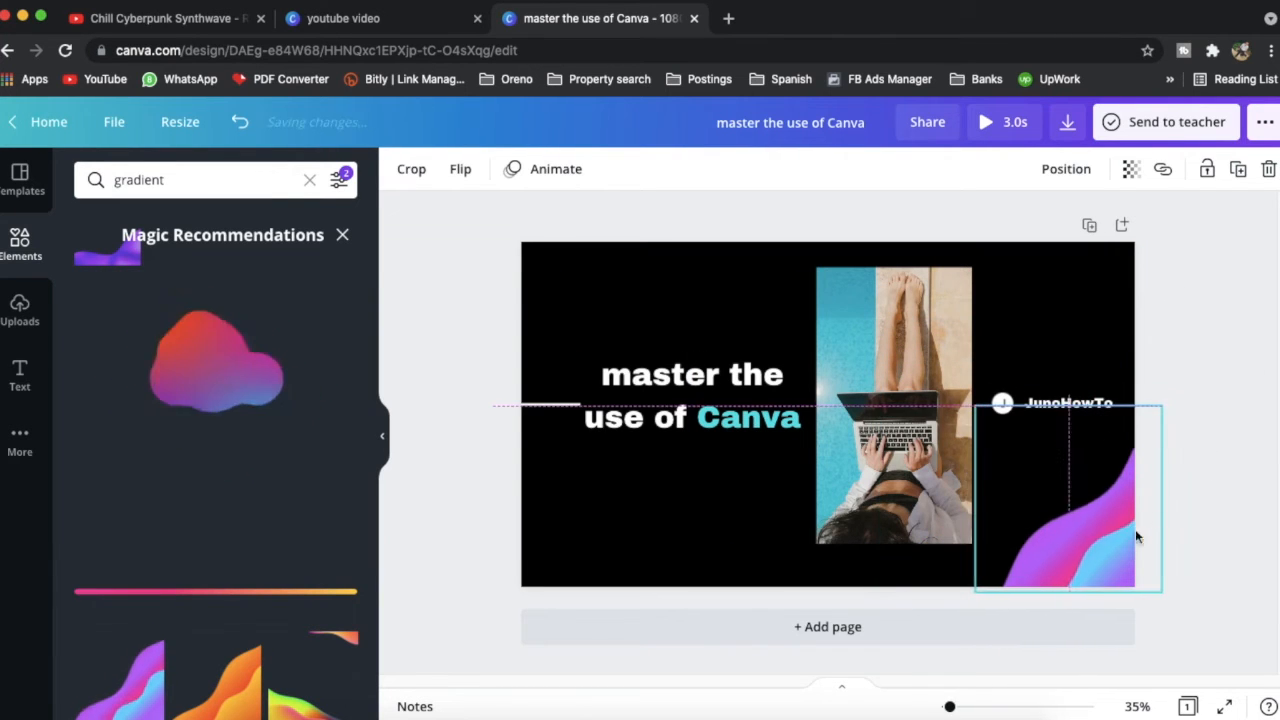
click(1238, 443)
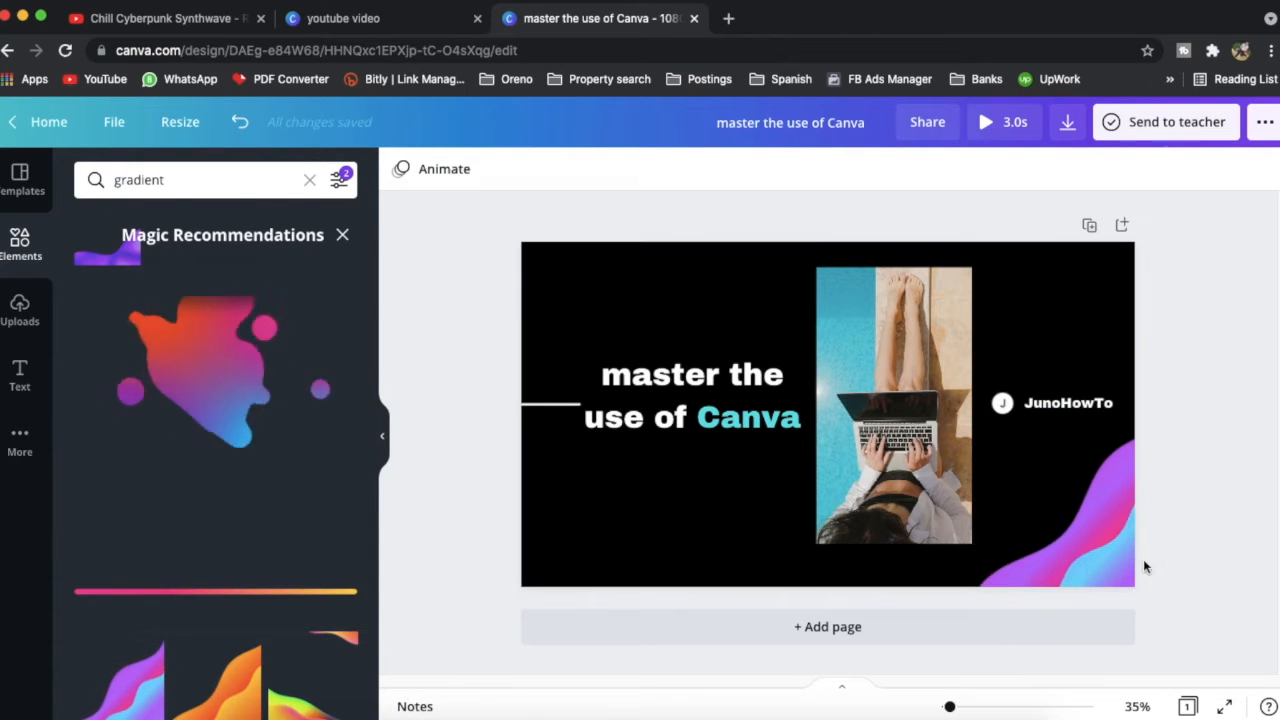
- Duplicate the gradient wave, flip the copy horizontally and vertically, and fit it into the page's upper-left corner
click(1095, 562)
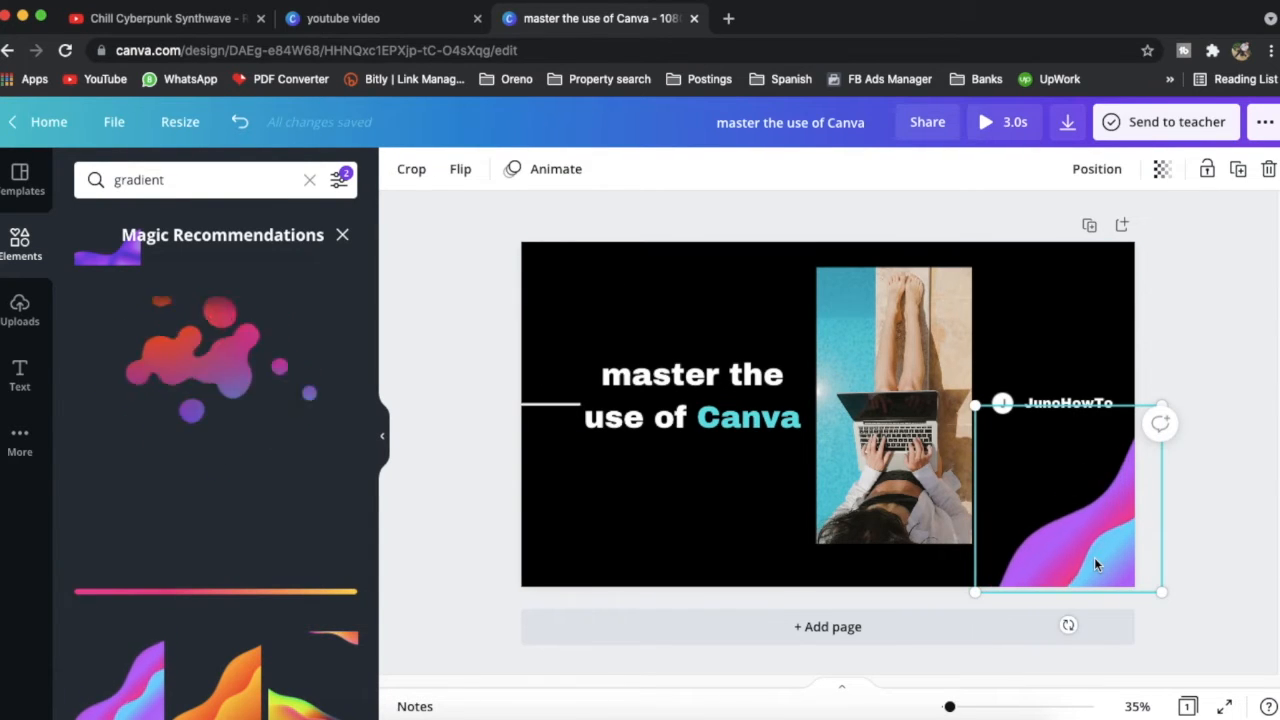
key(super+d)
drag(1128, 565, 611, 302)
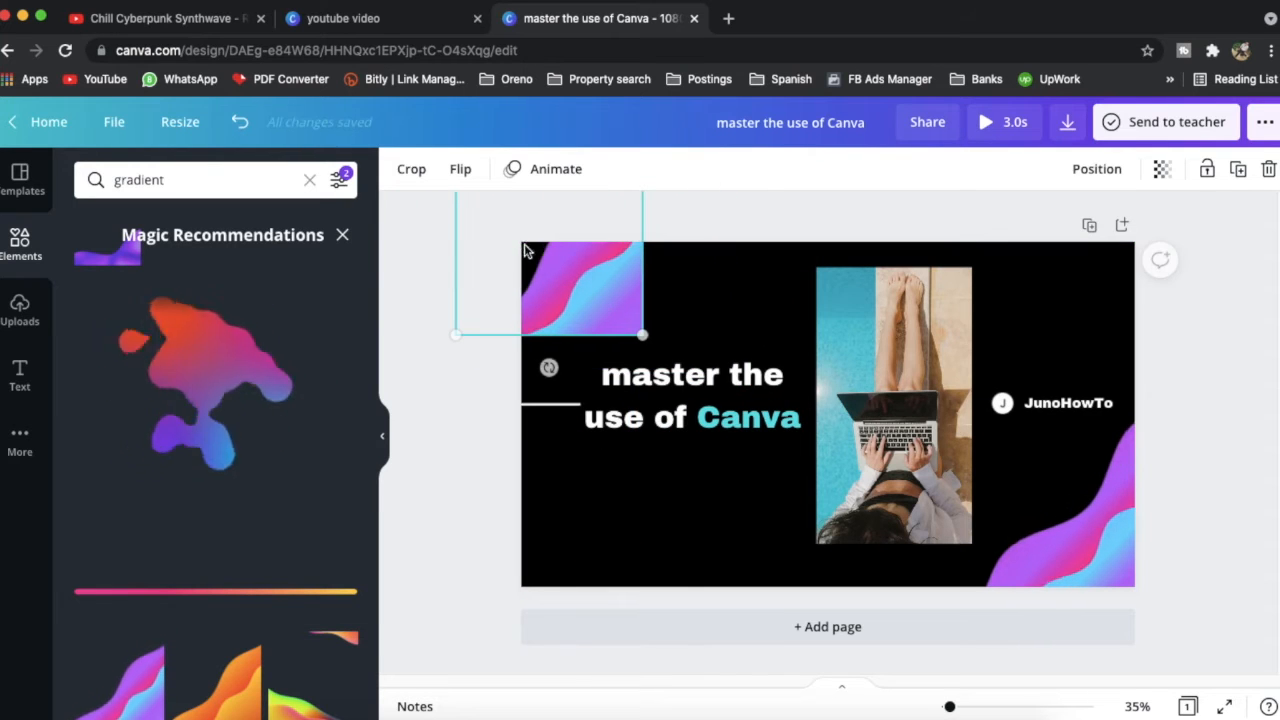
click(460, 171)
click(487, 216)
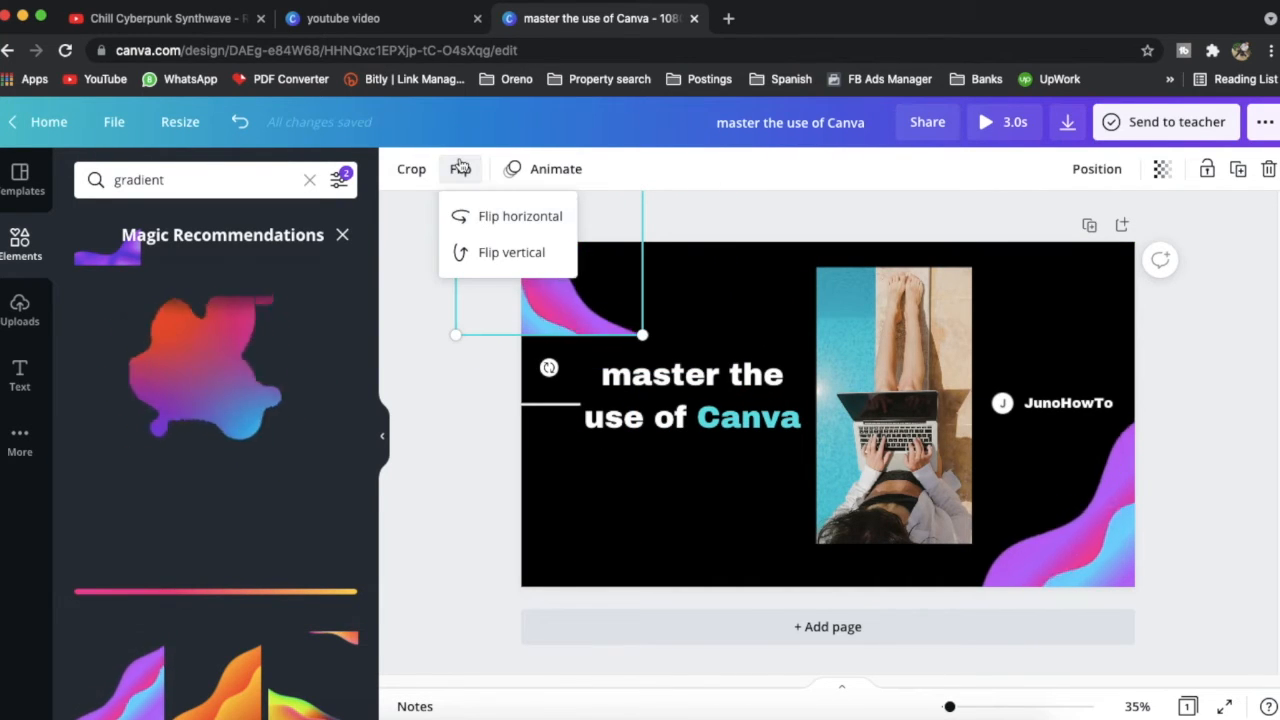
click(474, 252)
drag(594, 297, 661, 354)
click(1234, 440)
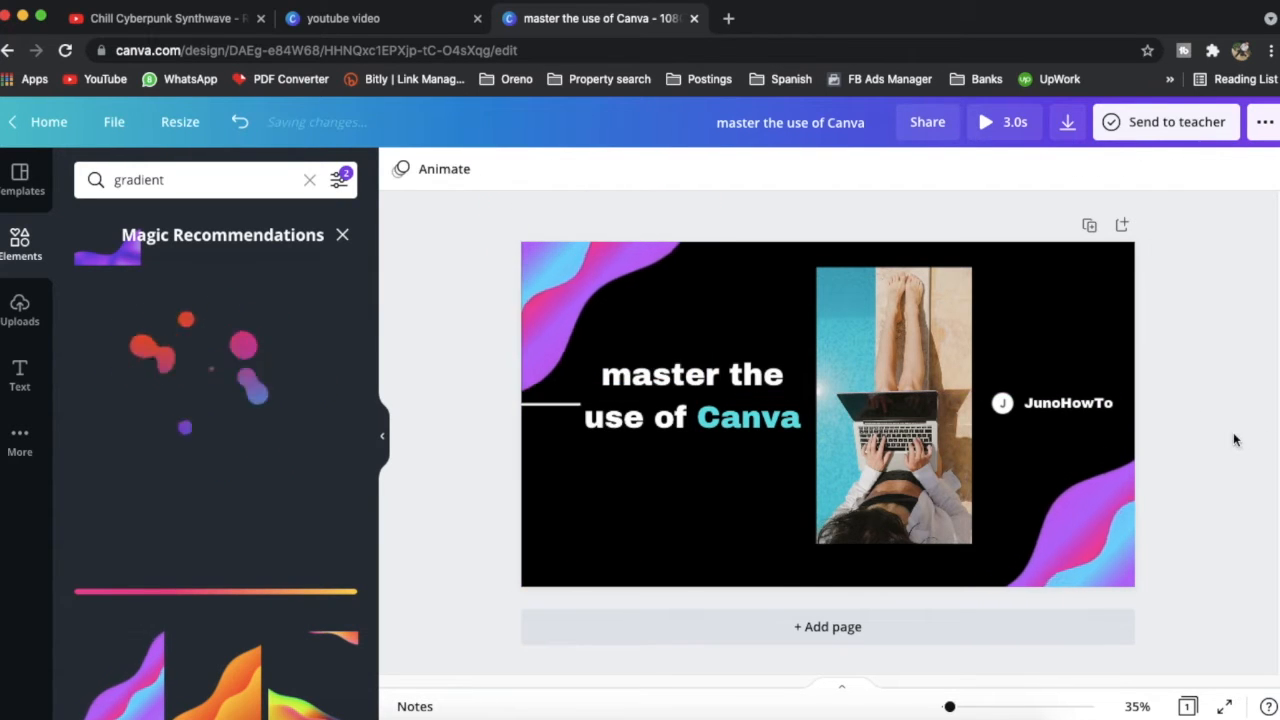
- Set the upper-left wave's transparency to 67 and make the lower-right wave similarly semi-transparent
click(586, 268)
click(1161, 169)
drag(1100, 224, 1063, 224)
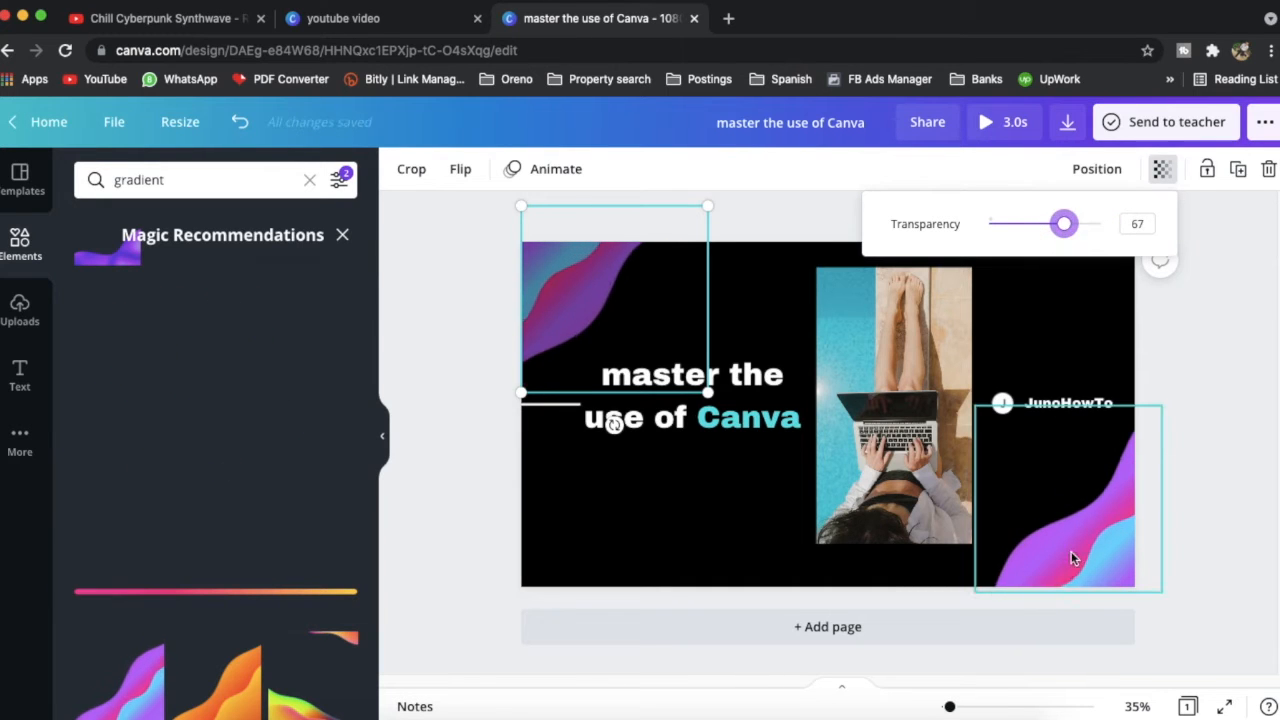
click(1069, 551)
click(1161, 169)
drag(1100, 224, 1075, 234)
click(1202, 364)
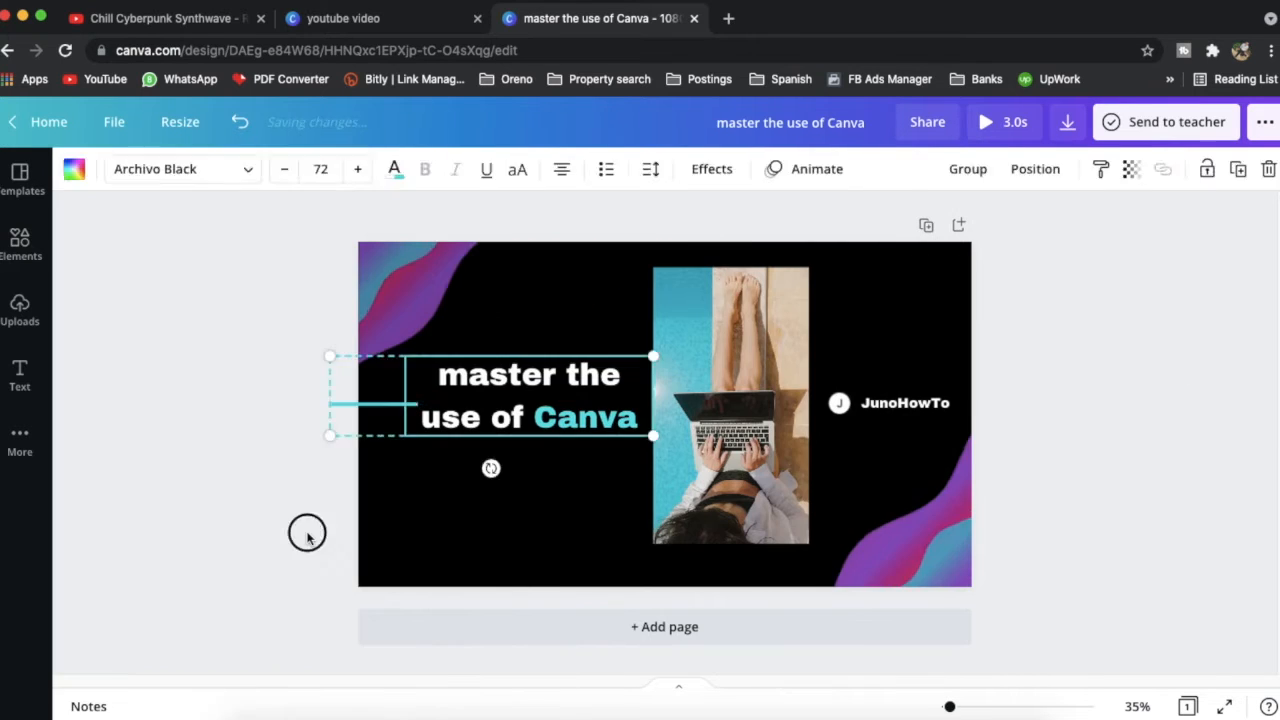
- Group the line with the heading and open the element animations for the group
click(306, 533)
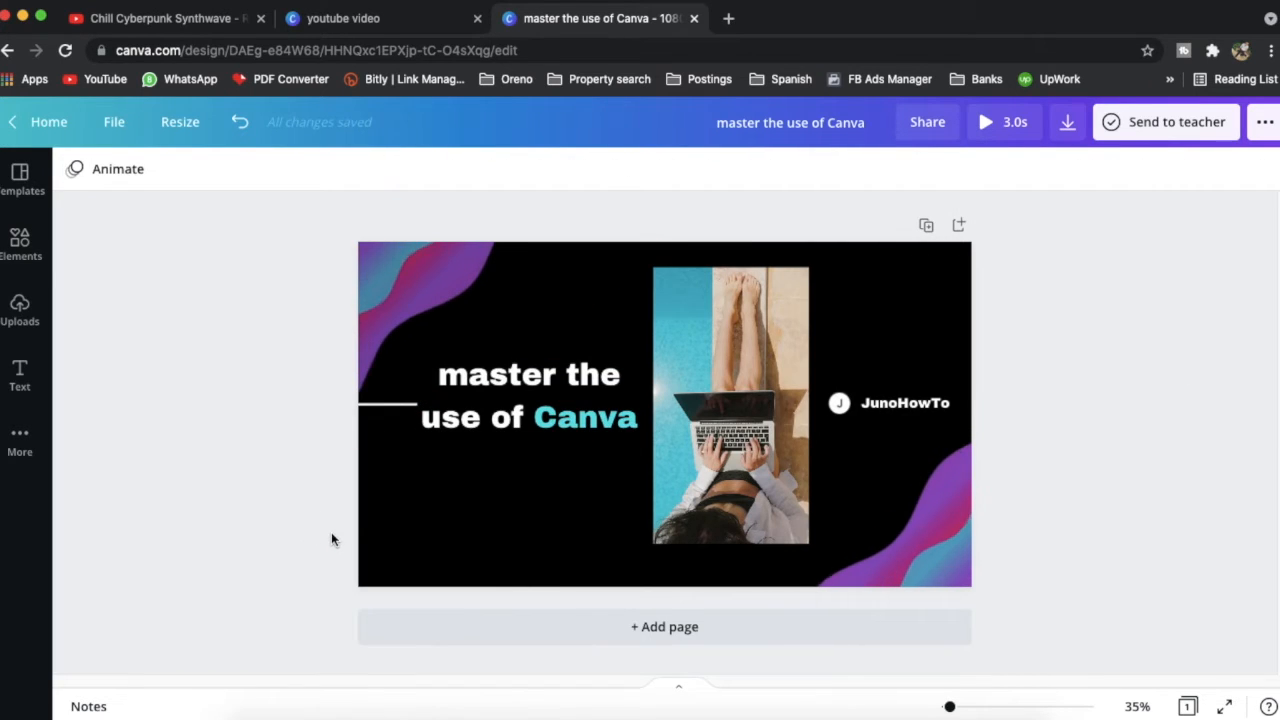
drag(419, 489, 424, 404)
click(376, 467)
drag(376, 467, 500, 408)
click(980, 172)
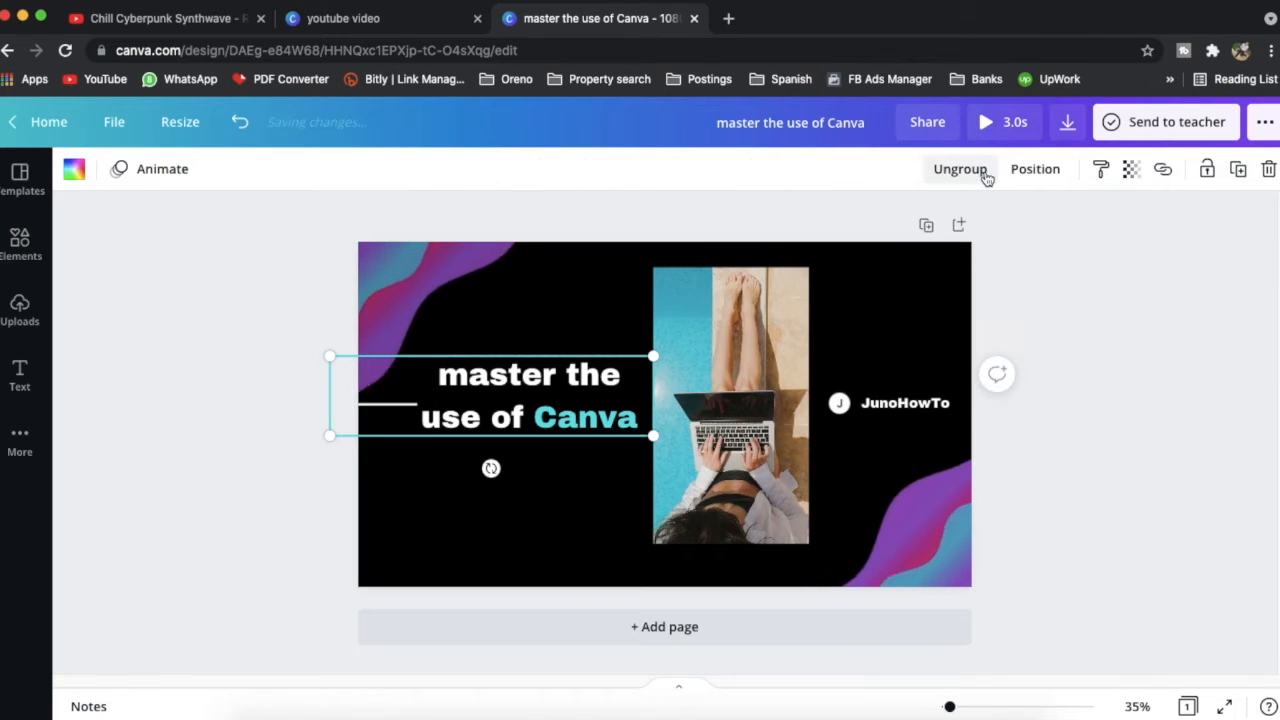
click(158, 172)
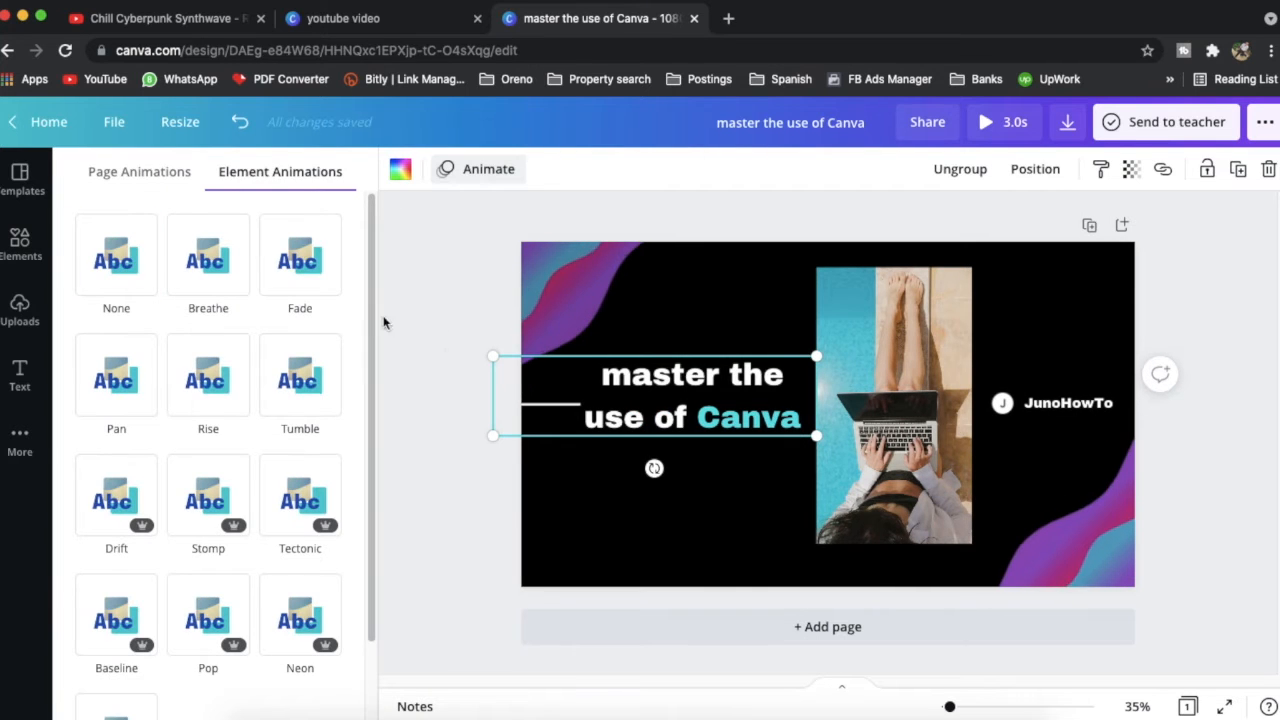
- Apply the Pan animation to the grouped heading and line
scroll(357, 328, down, 2)
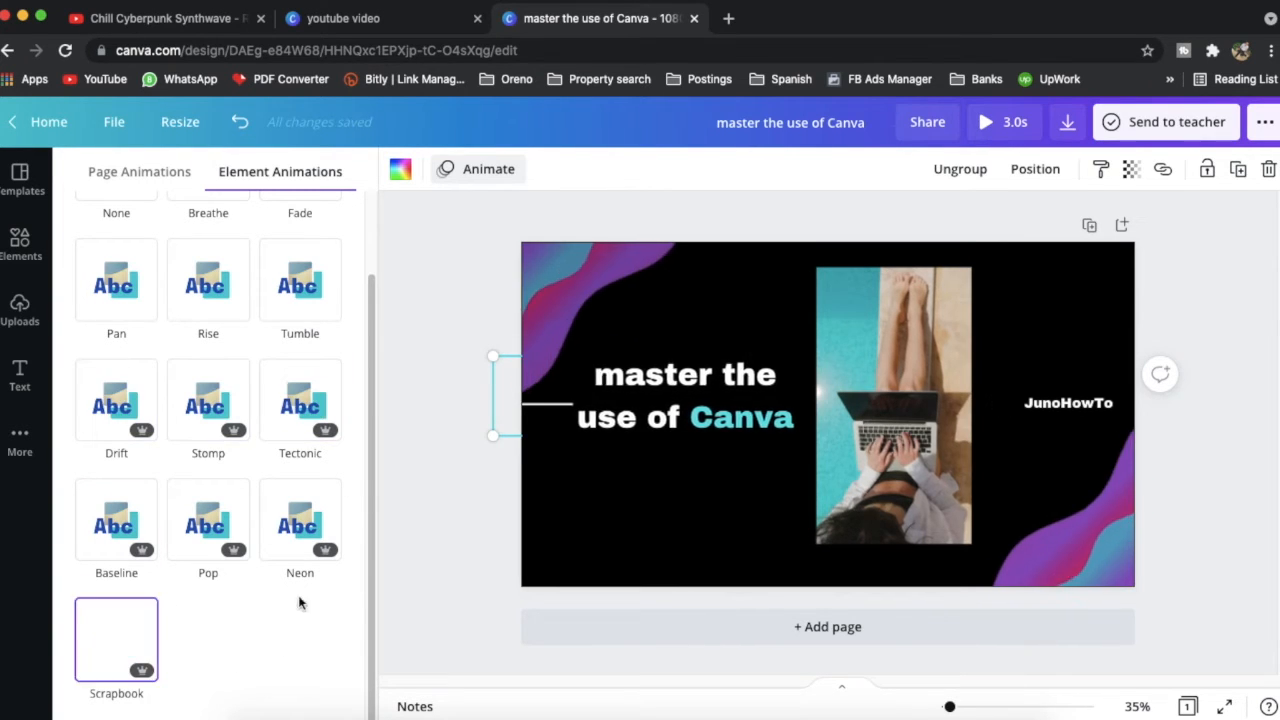
scroll(332, 609, up, 2)
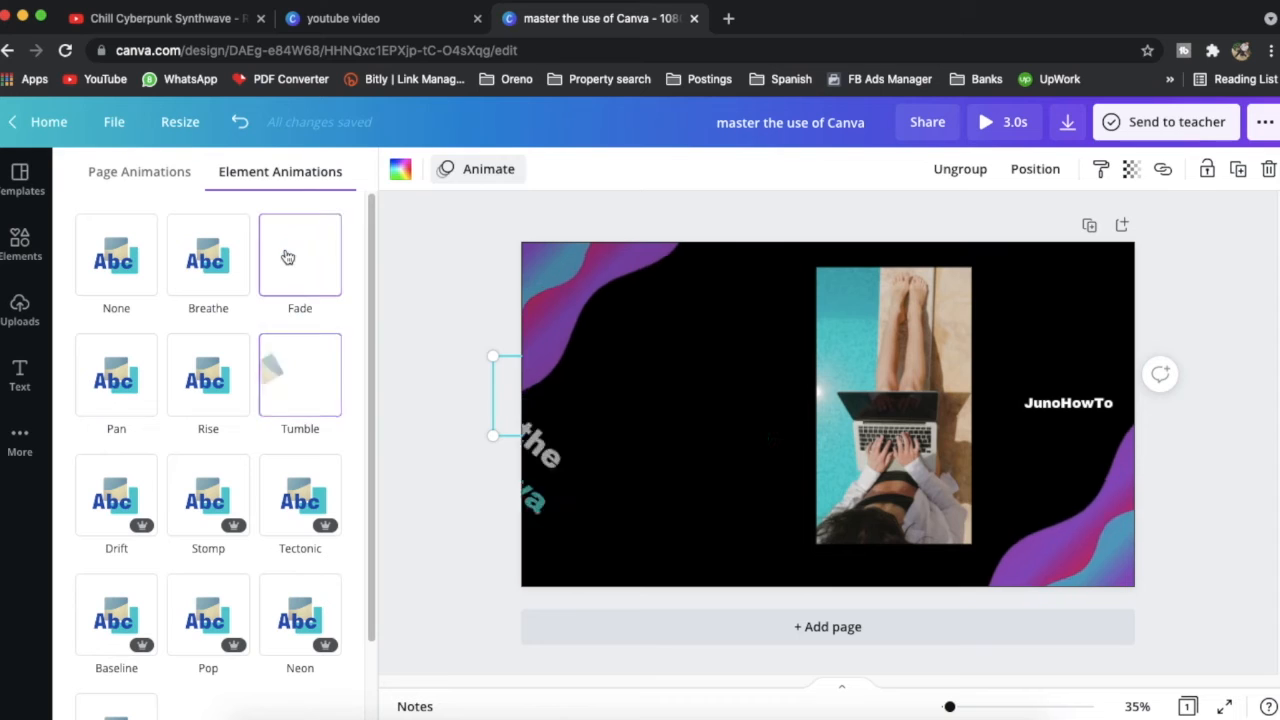
click(104, 390)
click(1002, 400)
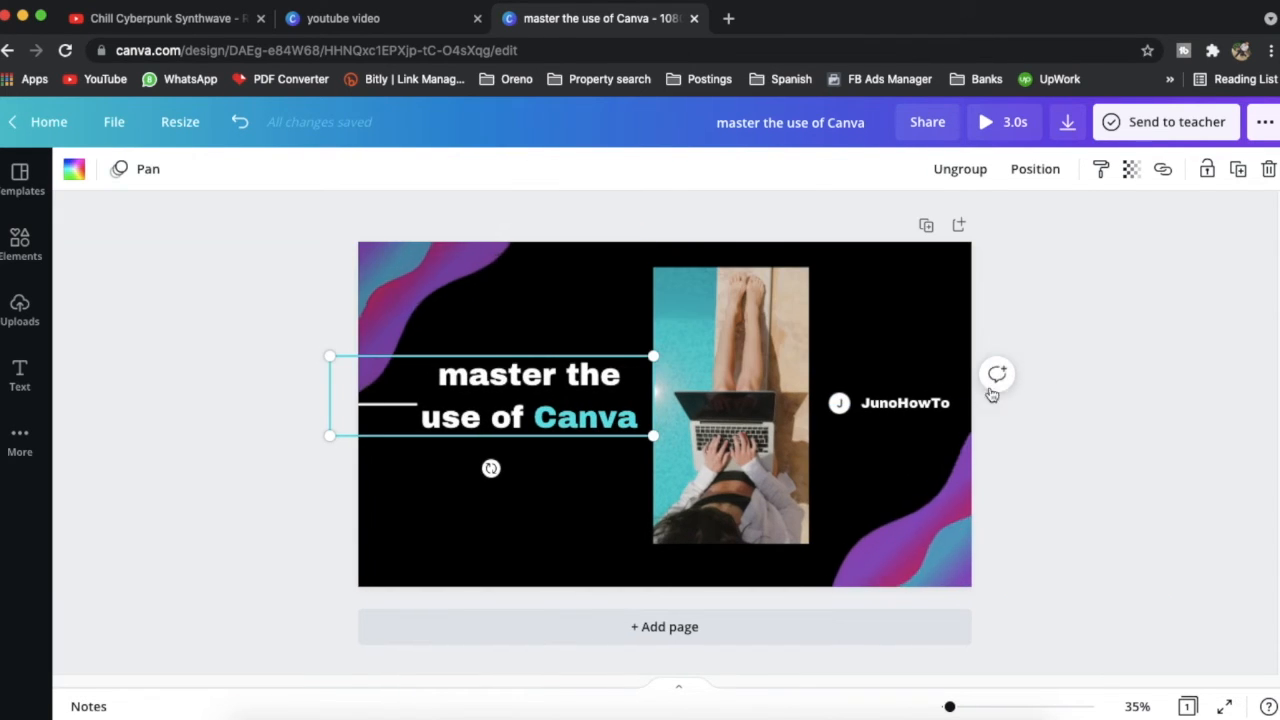
- Group the laptop clip with the channel logo and name, and apply the Pan animation to the group
drag(871, 349, 800, 400)
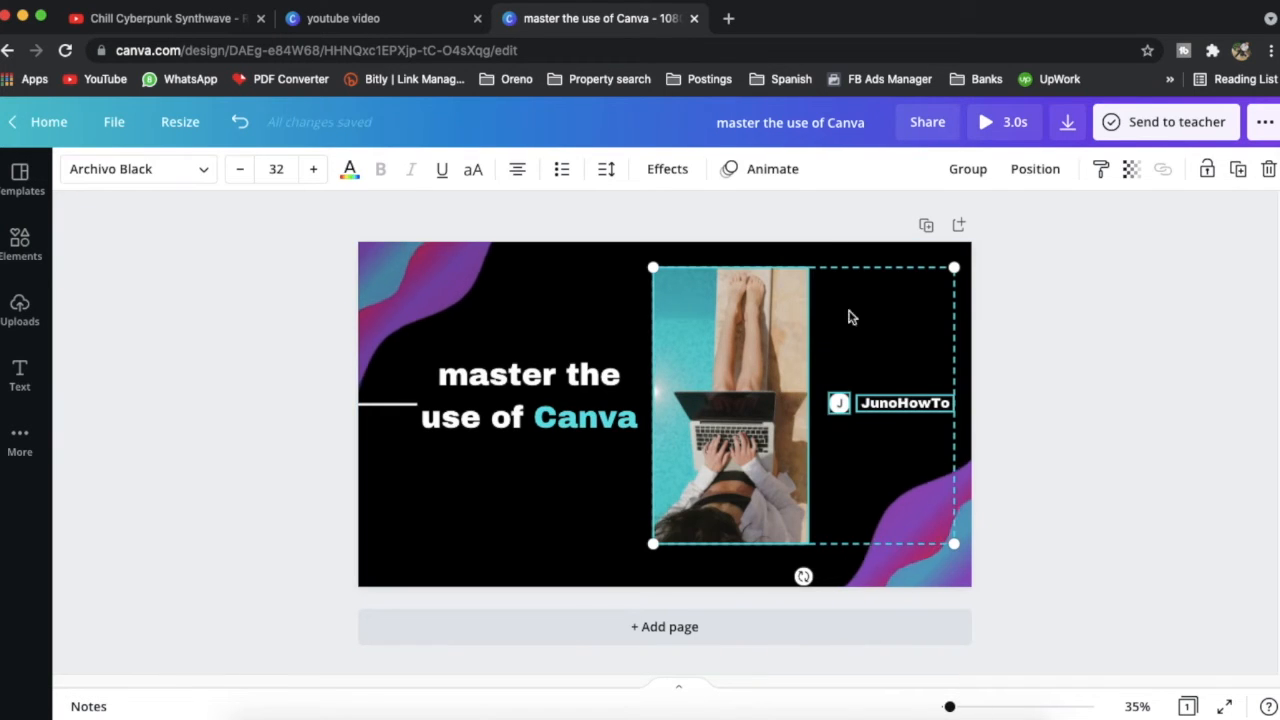
click(968, 169)
click(105, 169)
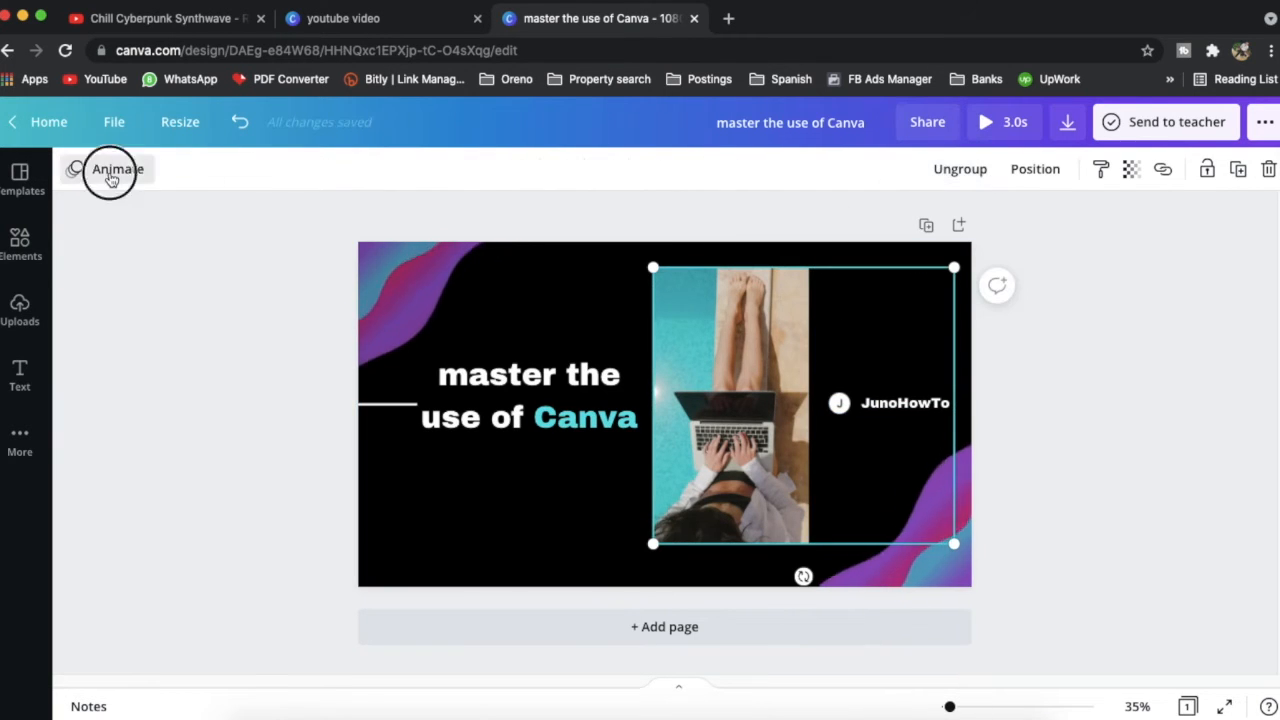
click(137, 405)
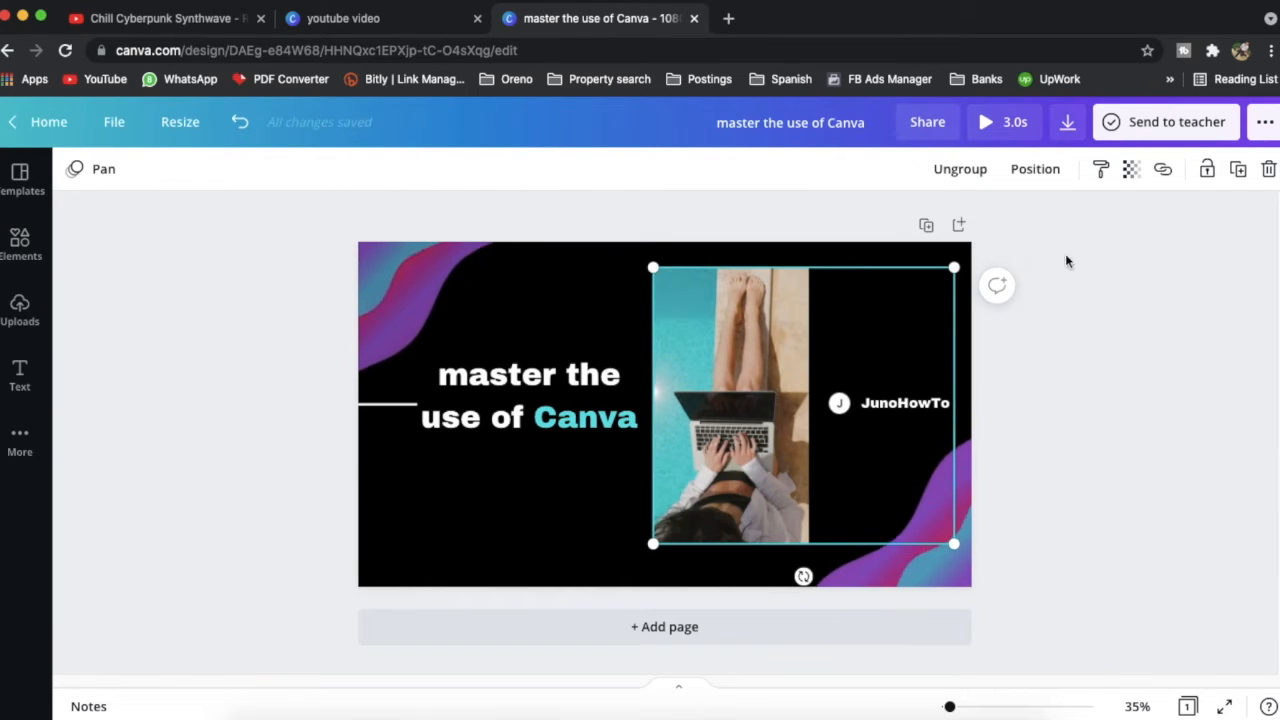
- Play a preview of the animated first page and close it
click(1006, 133)
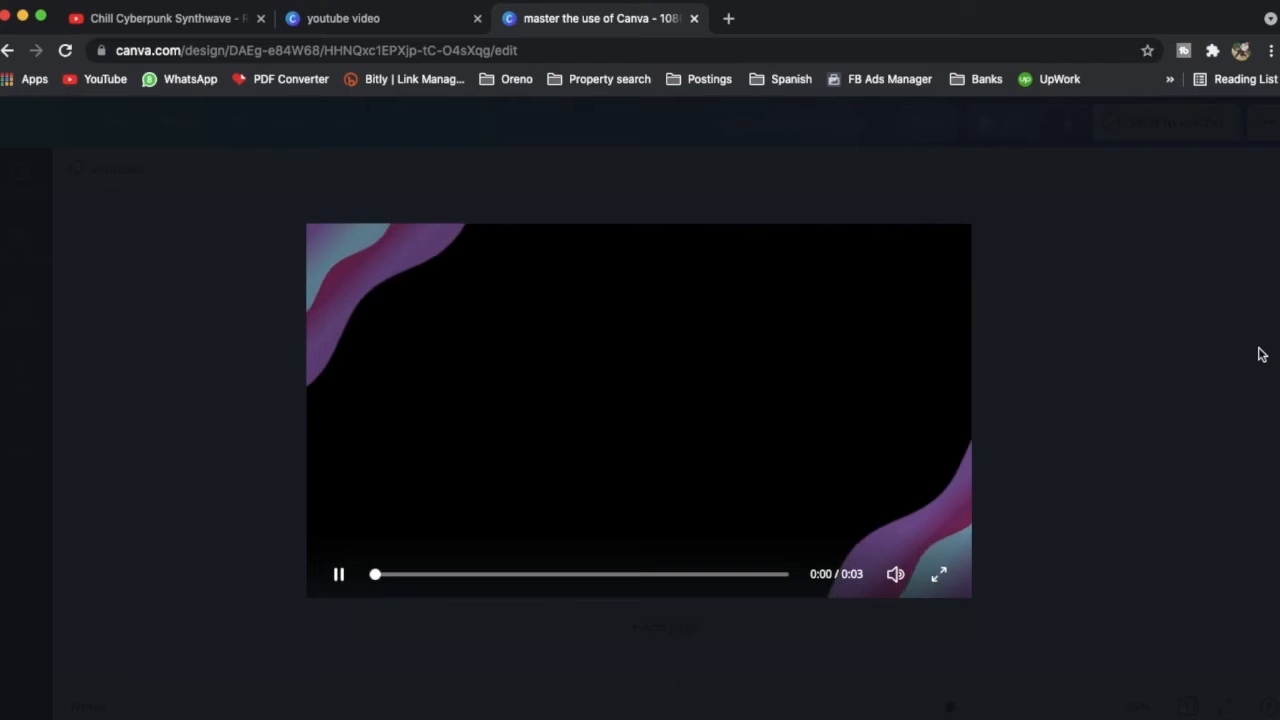
click(1109, 446)
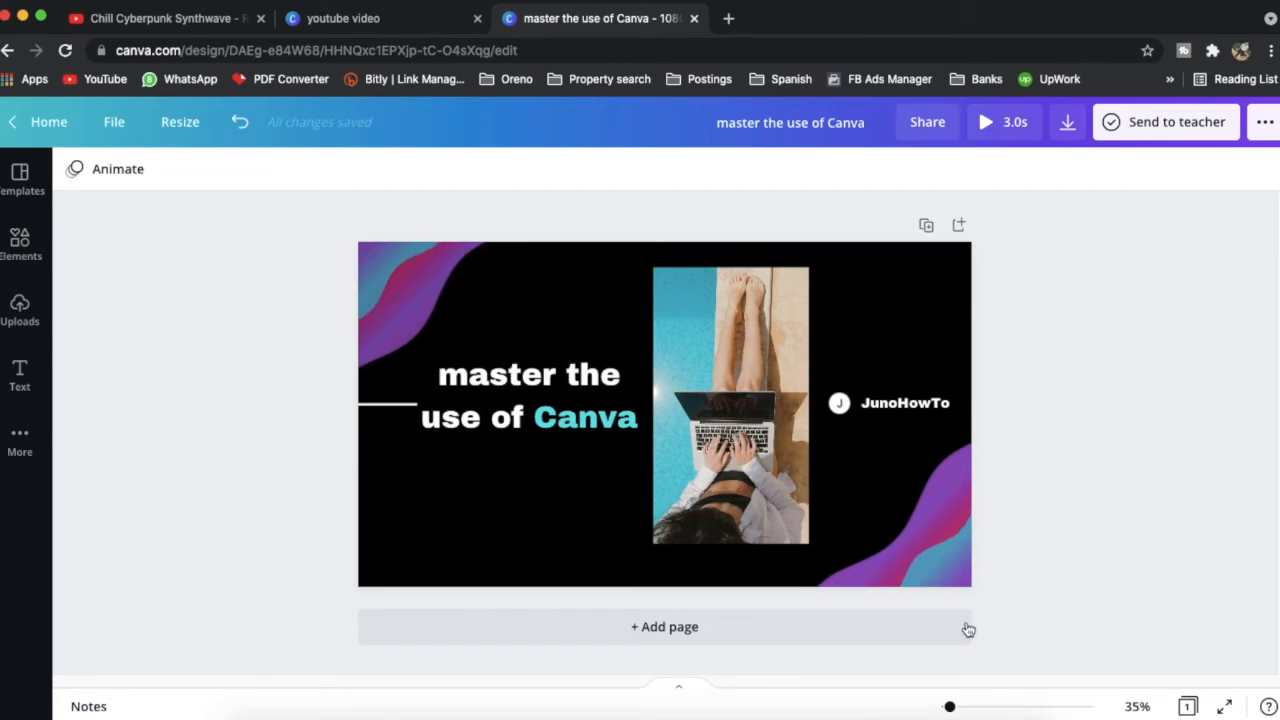
- Add a second page and paste a copy of page 1's heading-and-line group onto it
click(968, 630)
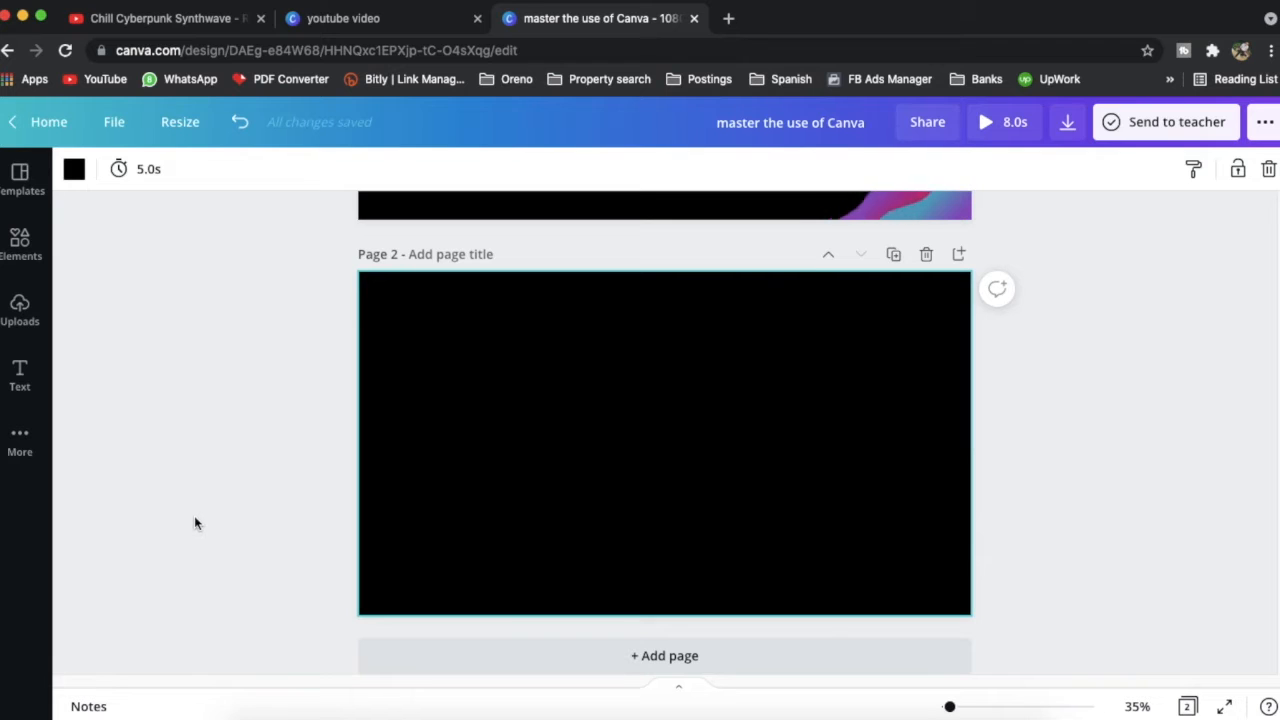
scroll(794, 501, up, 3)
scroll(794, 501, down, 3)
scroll(791, 506, up, 3)
scroll(791, 508, down, 2)
scroll(784, 510, up, 2)
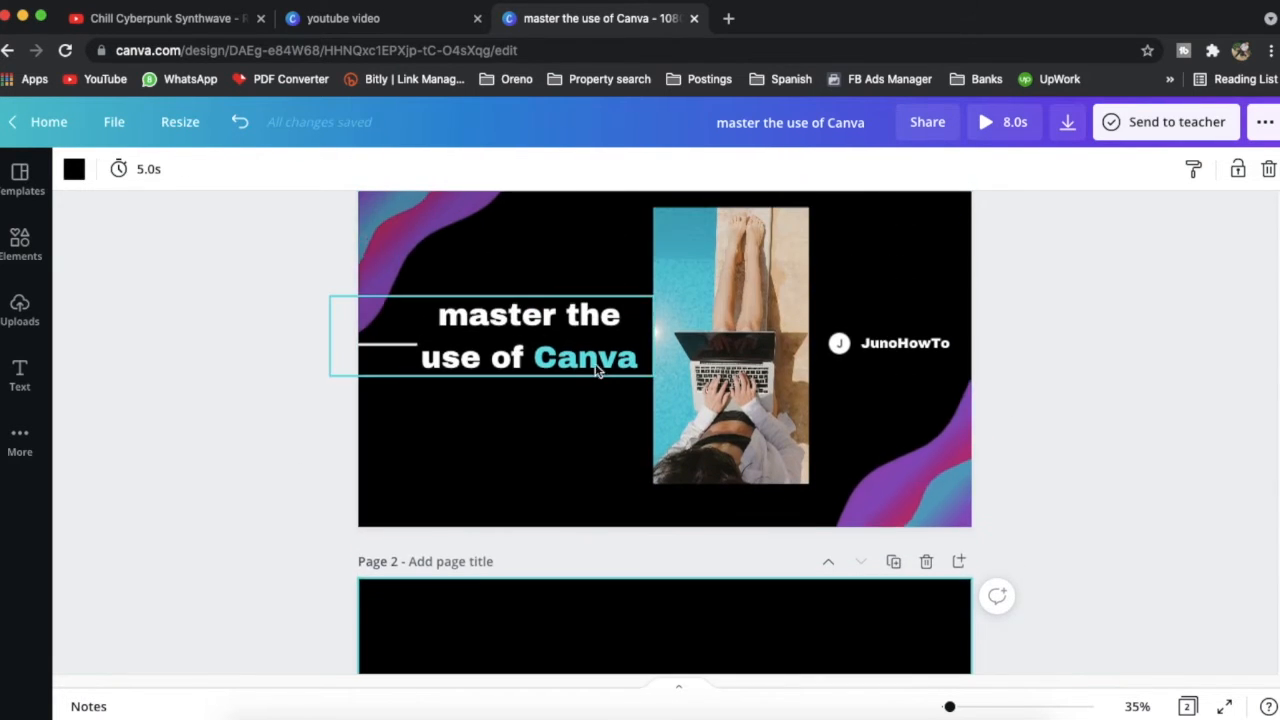
click(528, 338)
scroll(530, 340, down, 3)
click(530, 405)
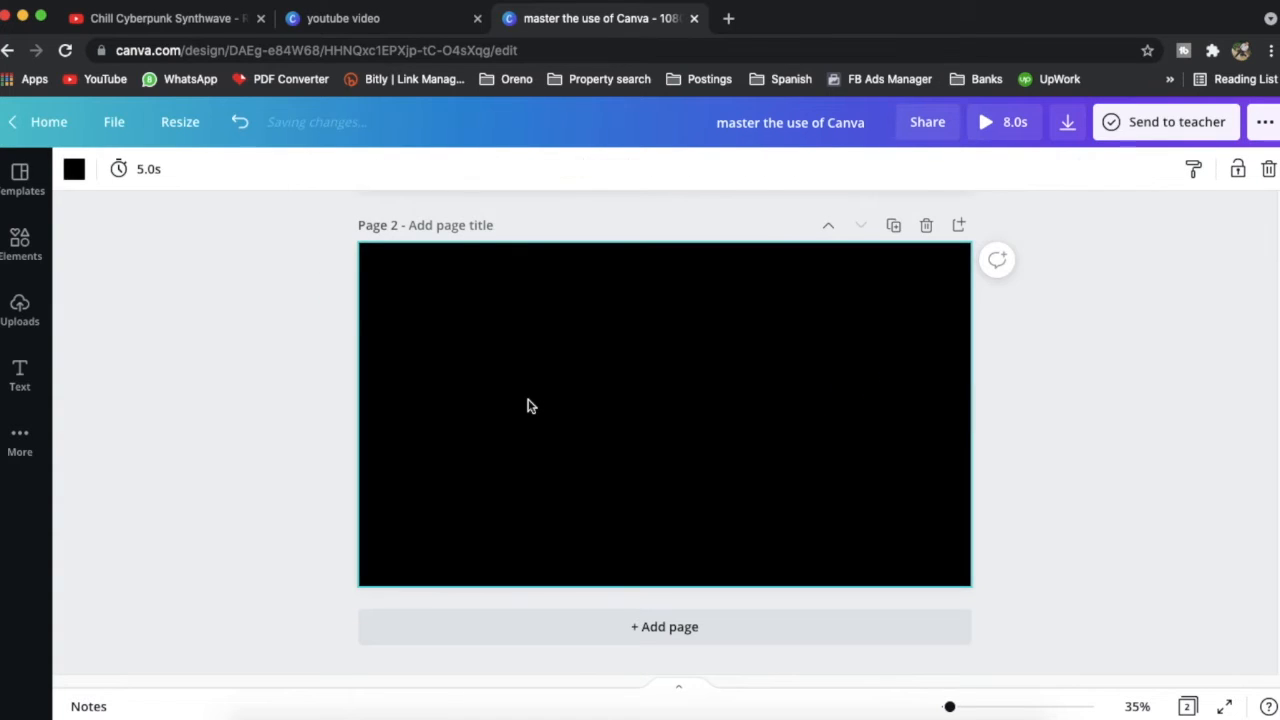
key(ctrl+v)
- Replace the copied heading's text on page 2 with "within"
click(548, 389)
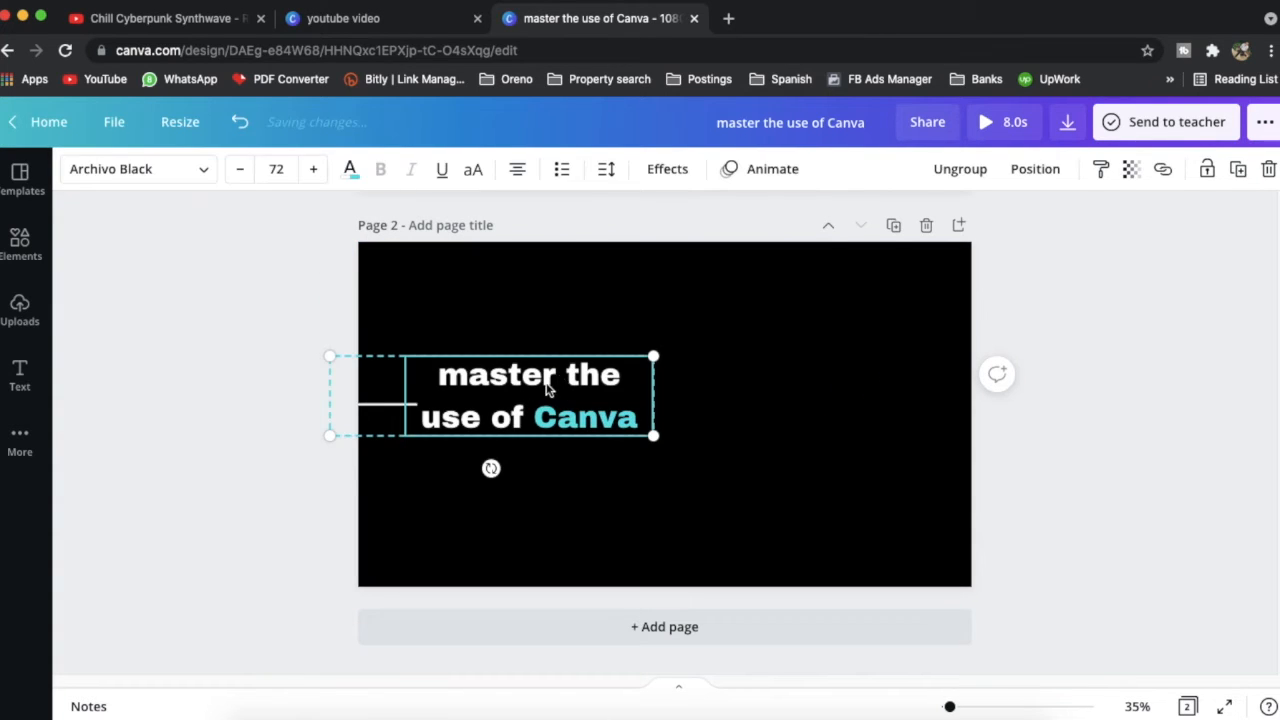
double_click(531, 386)
text(within)
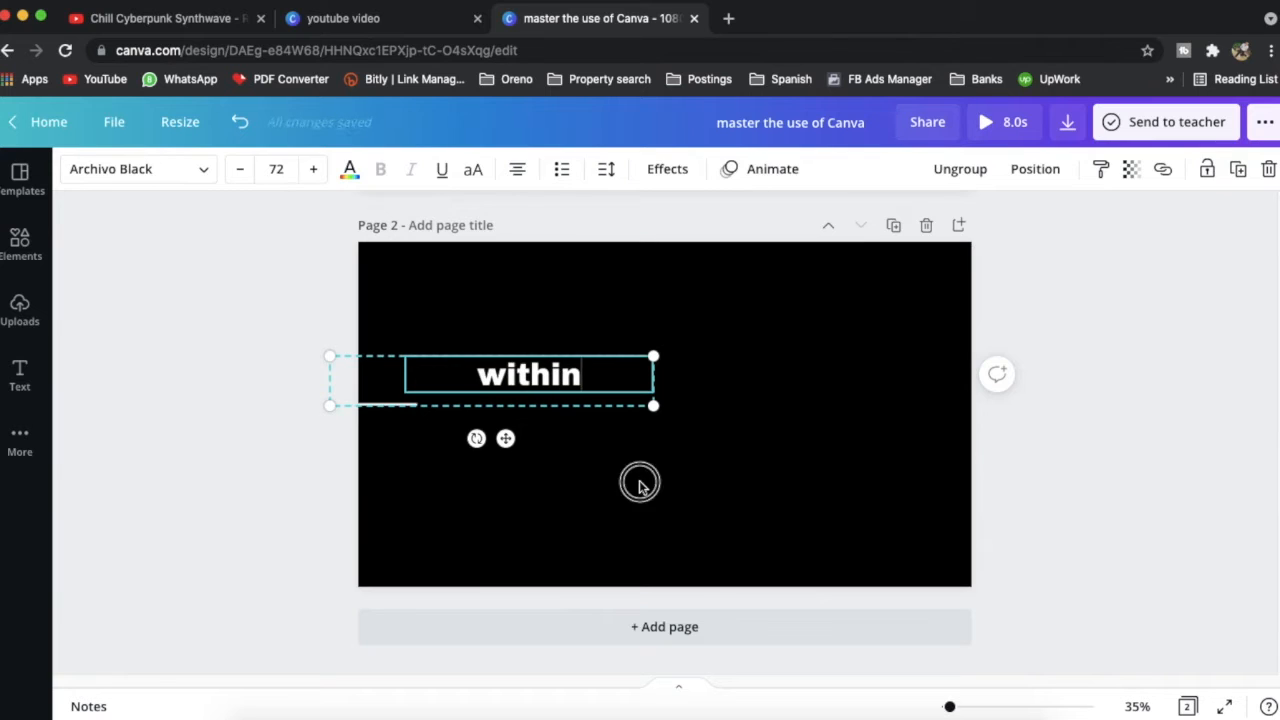
click(640, 484)
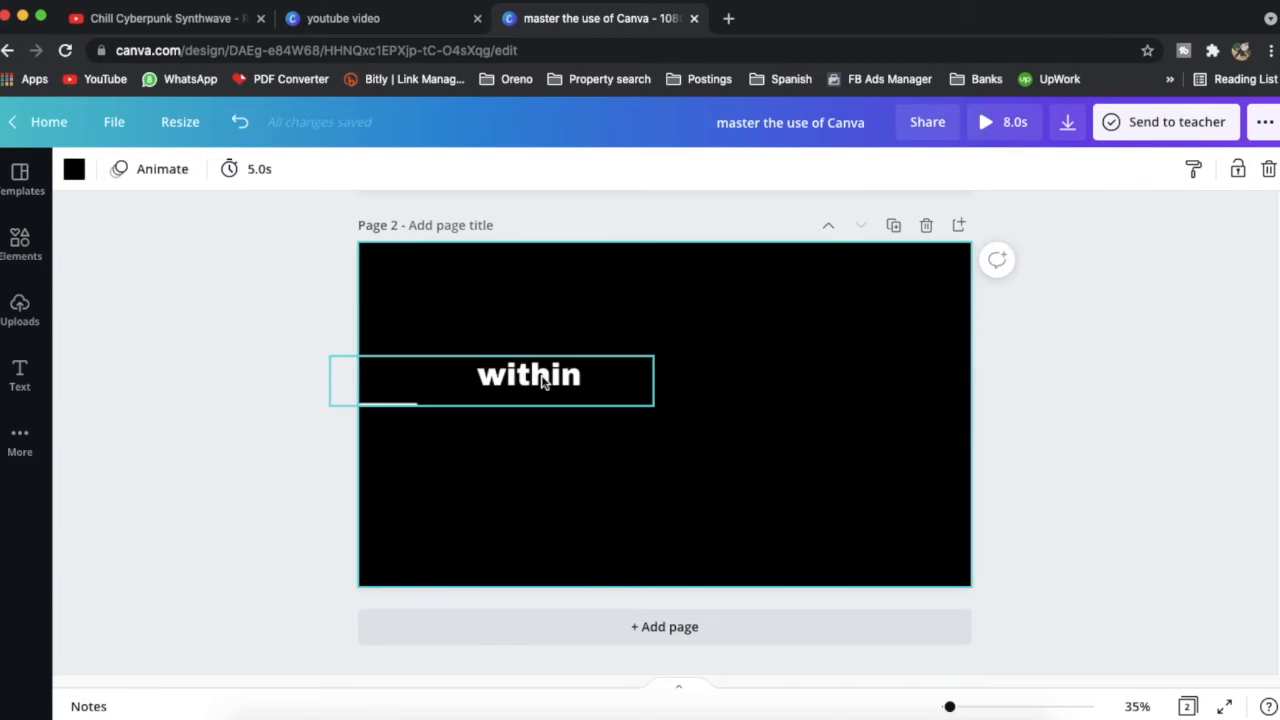
- Ungroup the line and "within" on page 2, and align them side by side against the page's left edge, above the middle
right_click(492, 381)
click(572, 633)
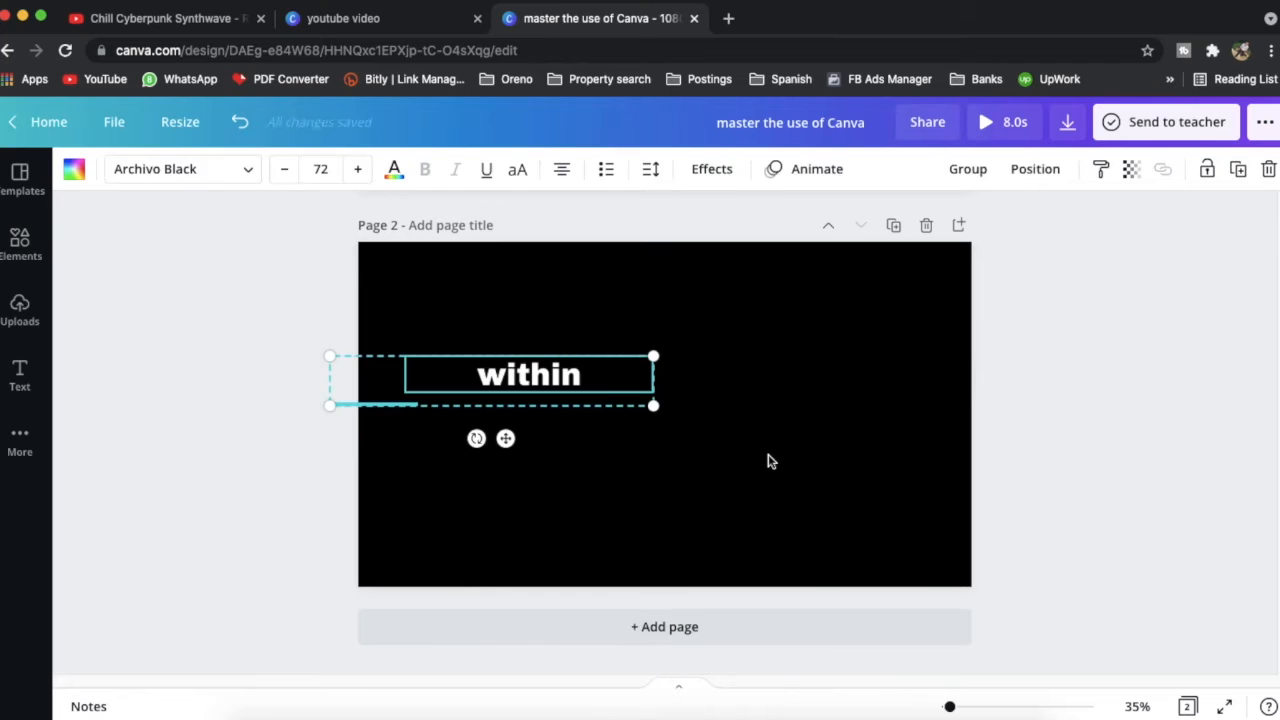
click(766, 457)
click(573, 395)
mouse_move(589, 394)
mouse_down()
mouse_move(589, 309)
mouse_move(580, 397)
mouse_up()
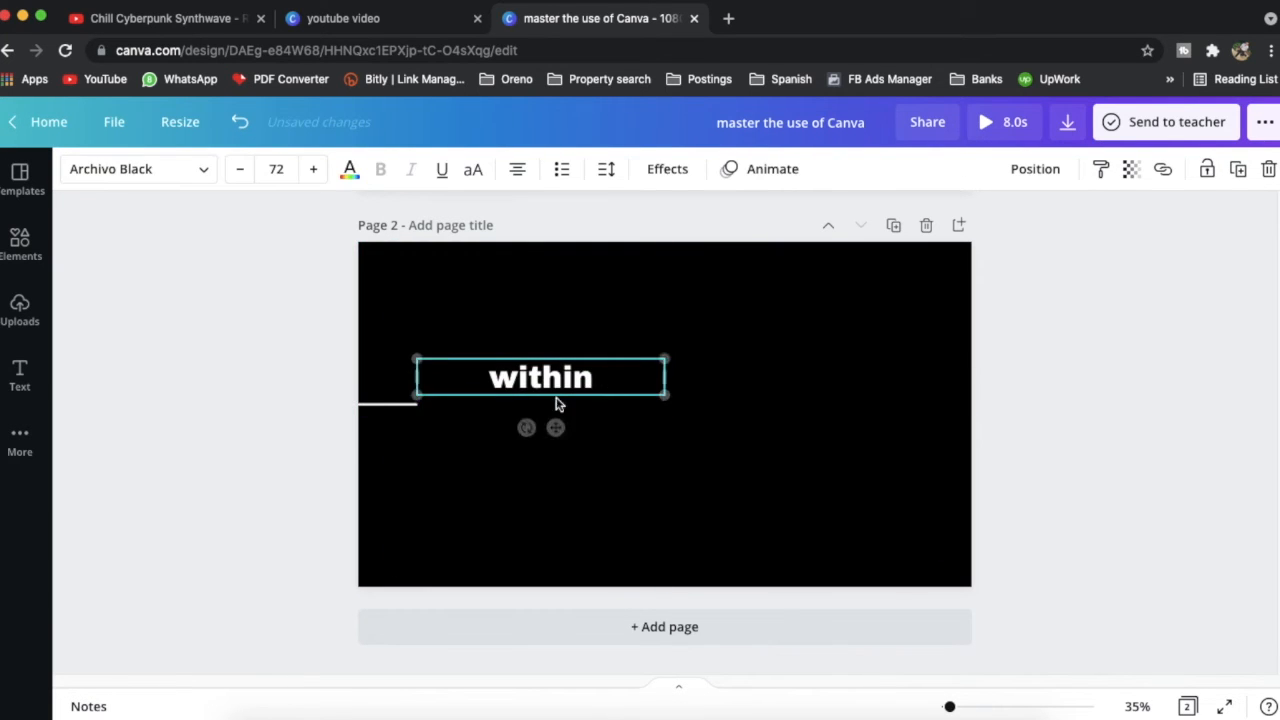
click(390, 406)
drag(391, 428, 394, 397)
click(591, 394)
drag(591, 394, 494, 358)
click(783, 386)
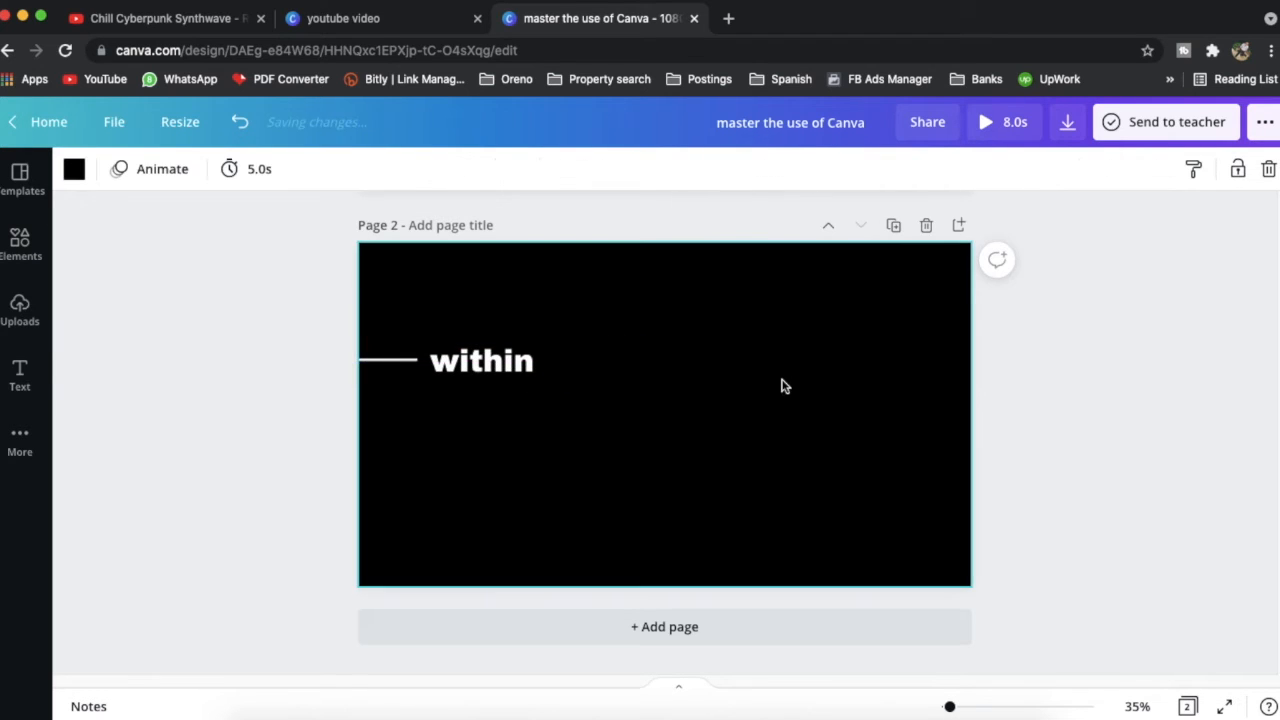
- Group the line with "within", duplicate the group, and place the copy in the lower-right part of page 2
click(493, 371)
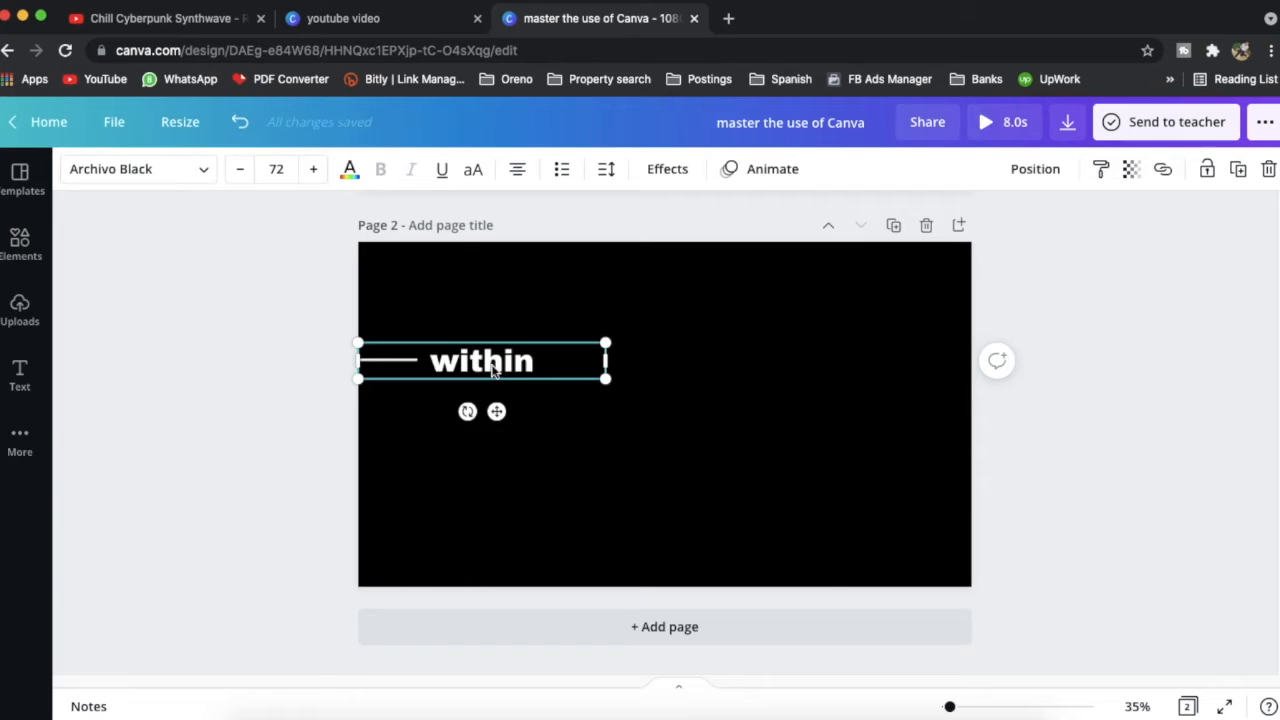
drag(580, 389, 405, 335)
key(super+g)
click(840, 335)
click(520, 362)
key(super+d)
drag(534, 371, 900, 463)
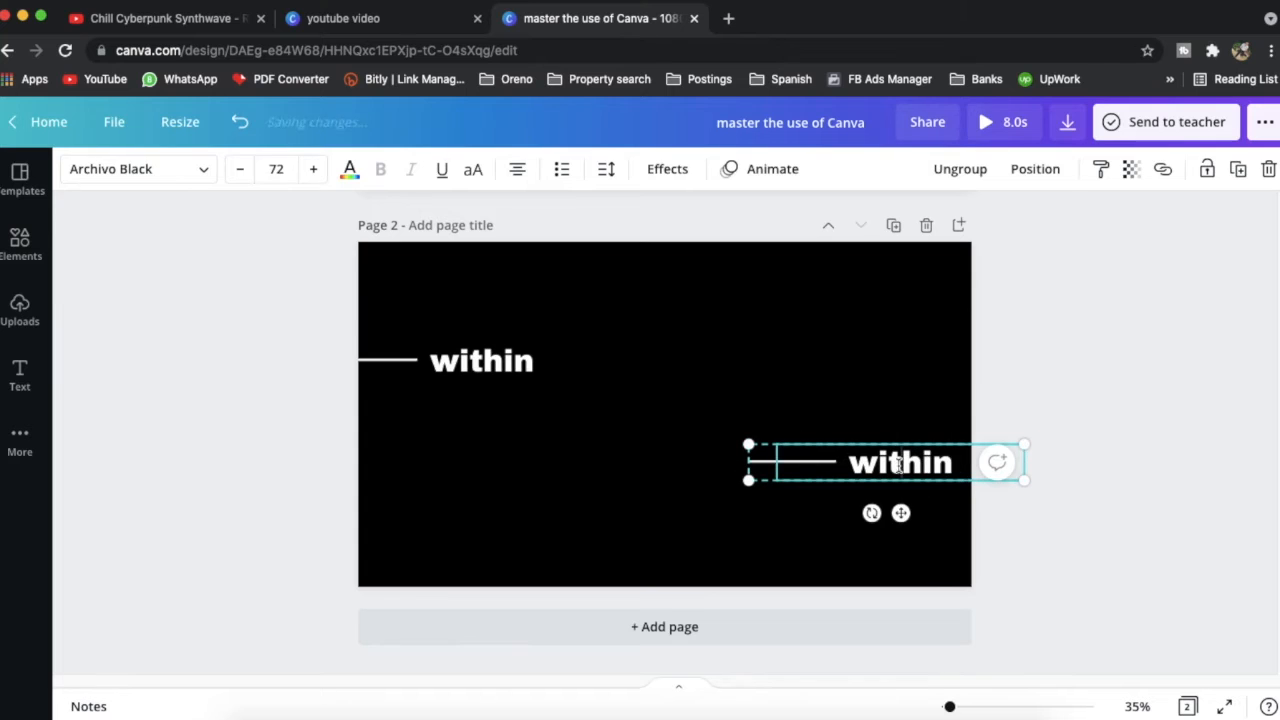
- Ungroup the duplicate and change its text to "5 minutes"
click(962, 176)
click(823, 506)
double_click(885, 460)
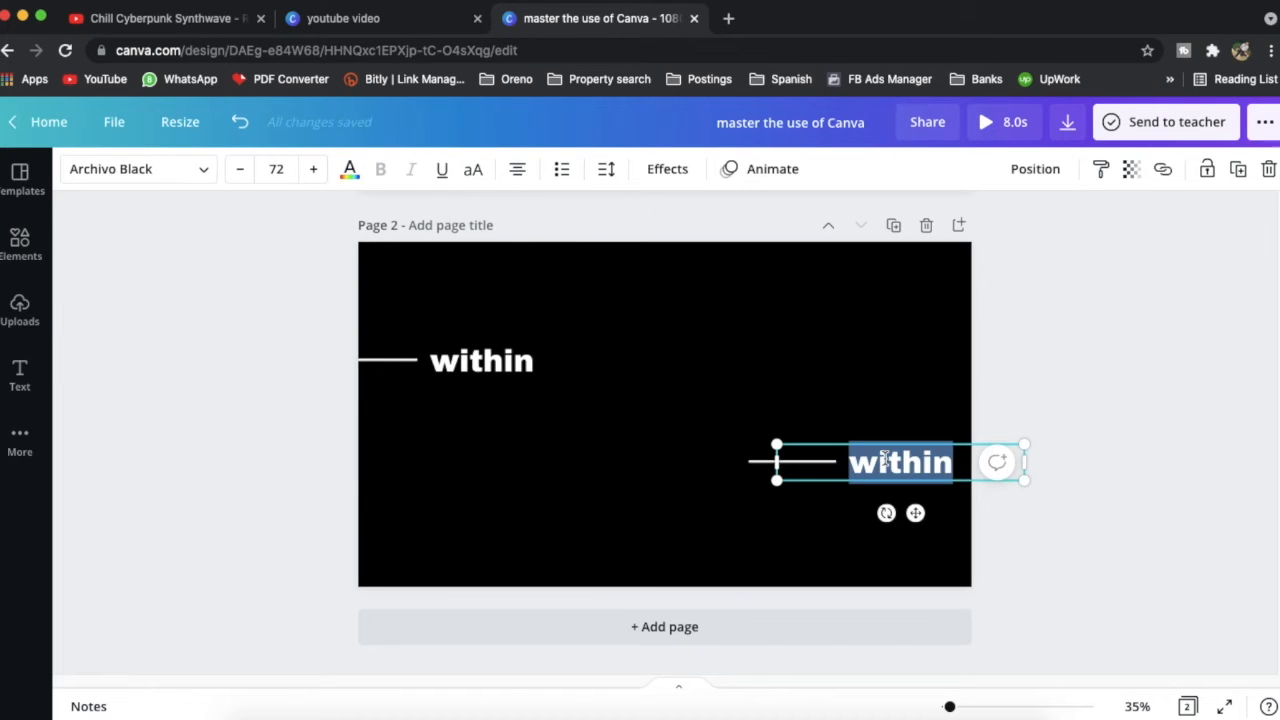
text(5 minutes)
- Move the duplicated line to the page's right edge and narrow the "5 minutes" text box so the text wraps onto two lines
drag(915, 513, 763, 431)
click(792, 461)
drag(808, 495, 979, 484)
click(790, 384)
drag(763, 431, 804, 483)
drag(912, 432, 828, 445)
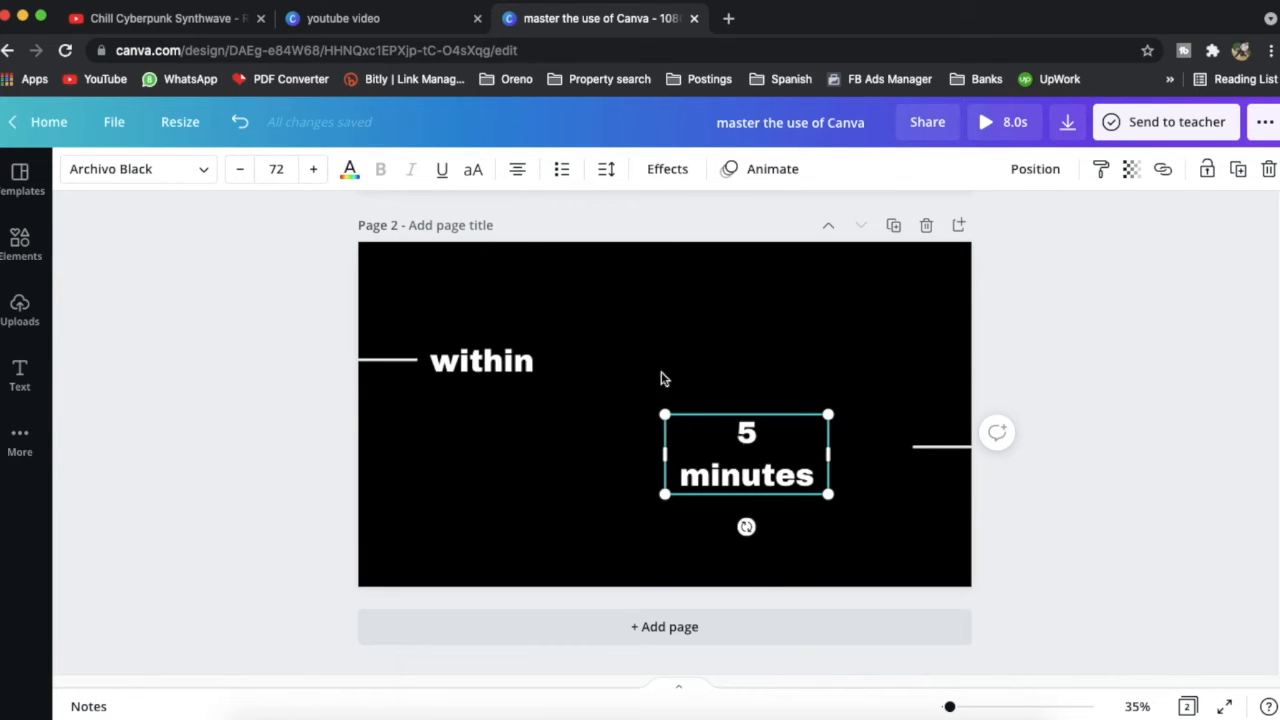
- Right-align the "5 minutes" text and place it just left of the line at the page's right edge
click(519, 171)
click(656, 317)
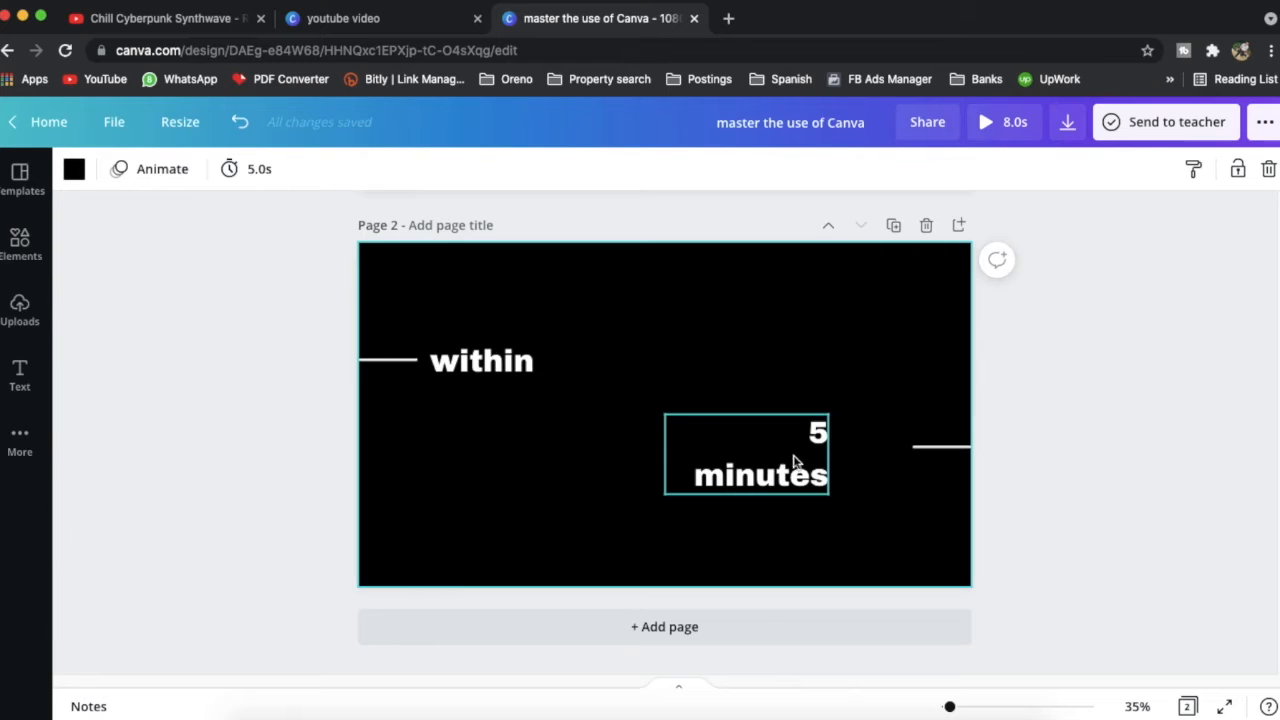
click(815, 488)
drag(788, 475, 866, 466)
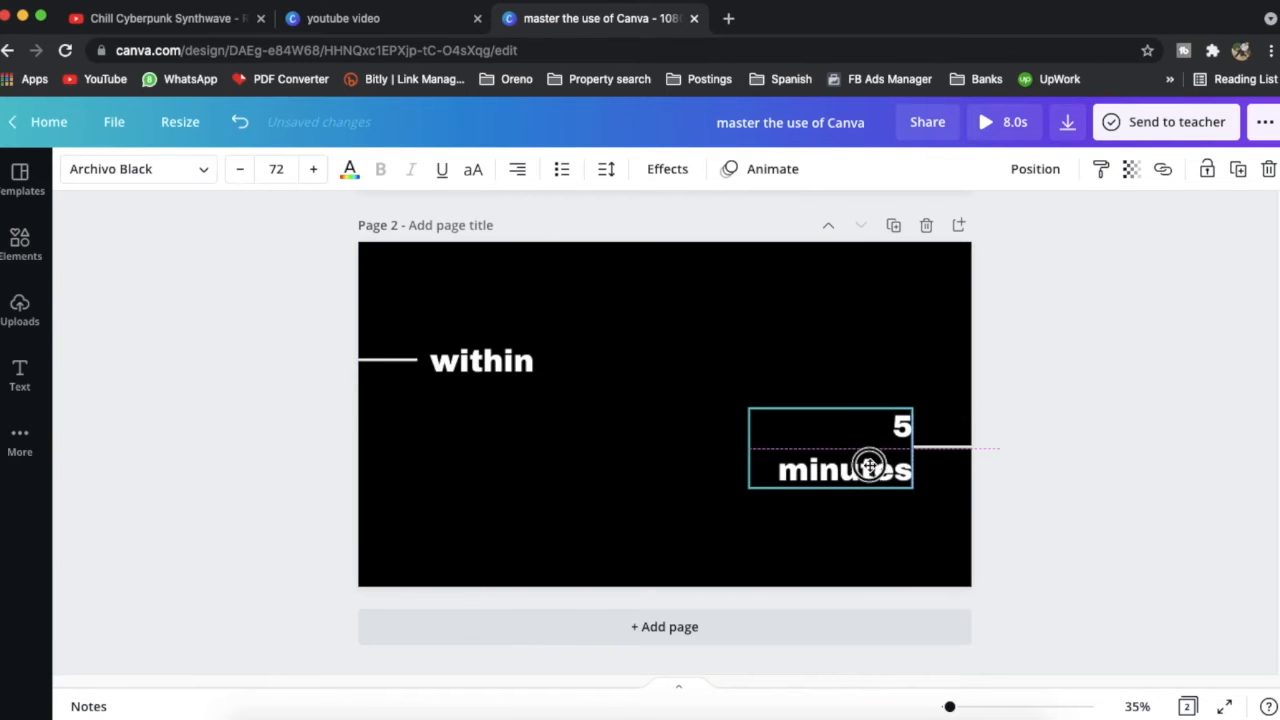
click(1152, 359)
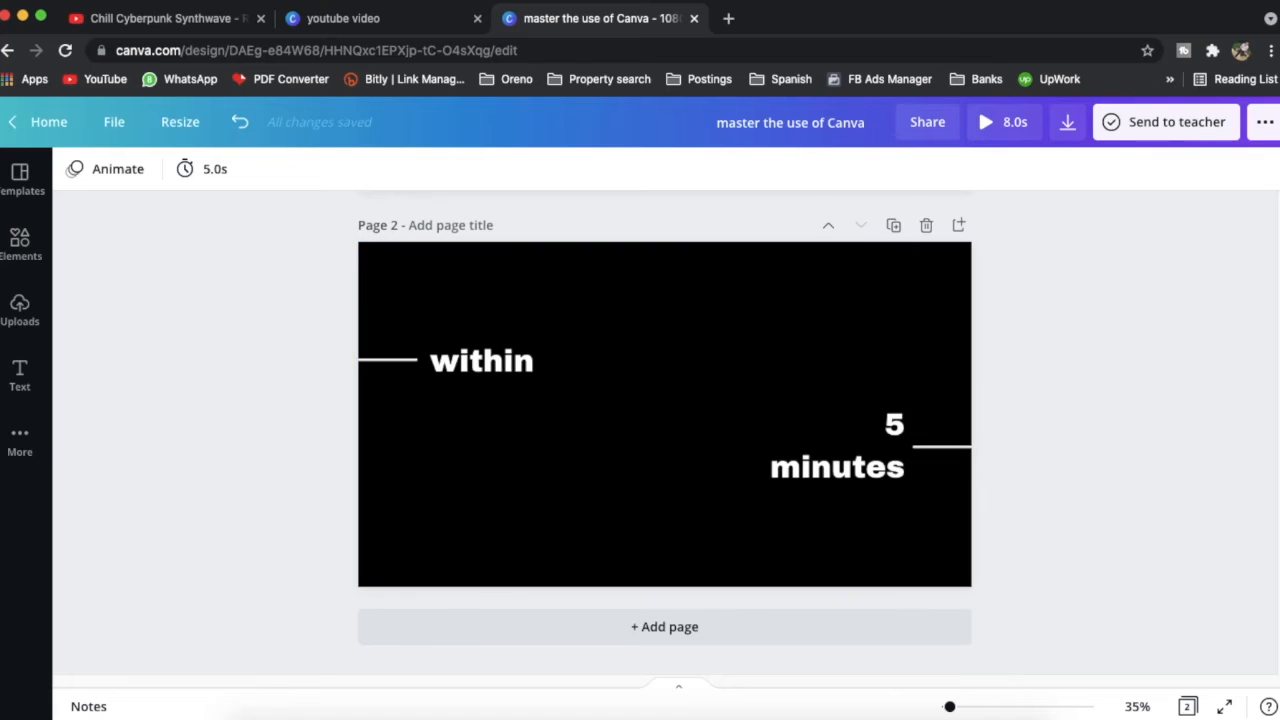
- Insert the 7.0 s building-and-sky clip from the recently used elements onto page 2
click(20, 245)
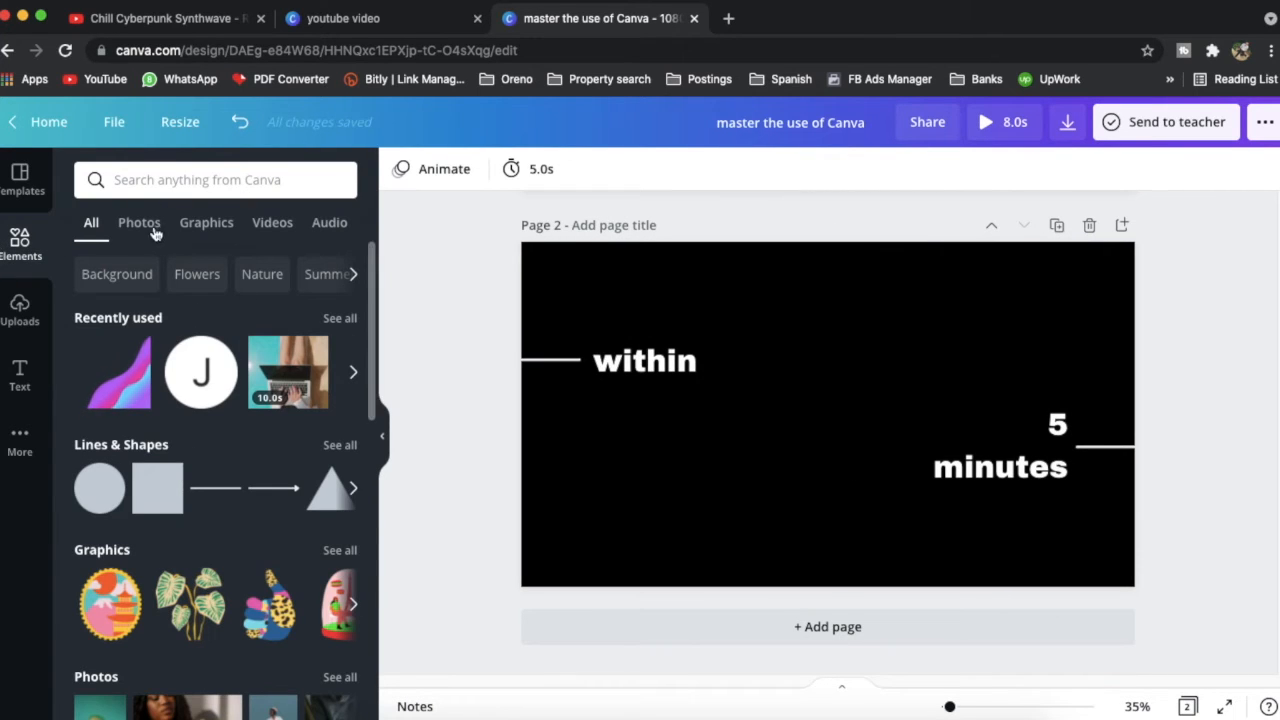
click(340, 318)
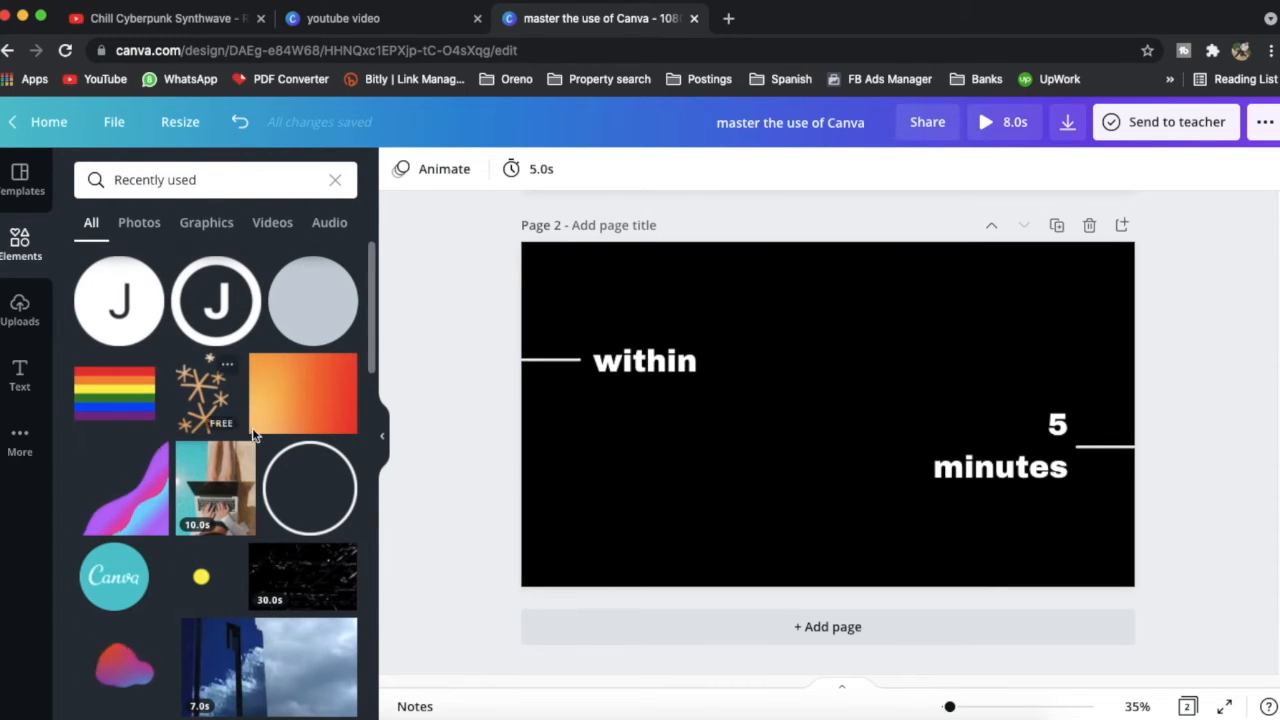
scroll(253, 435, down, 10)
scroll(290, 520, up, 8)
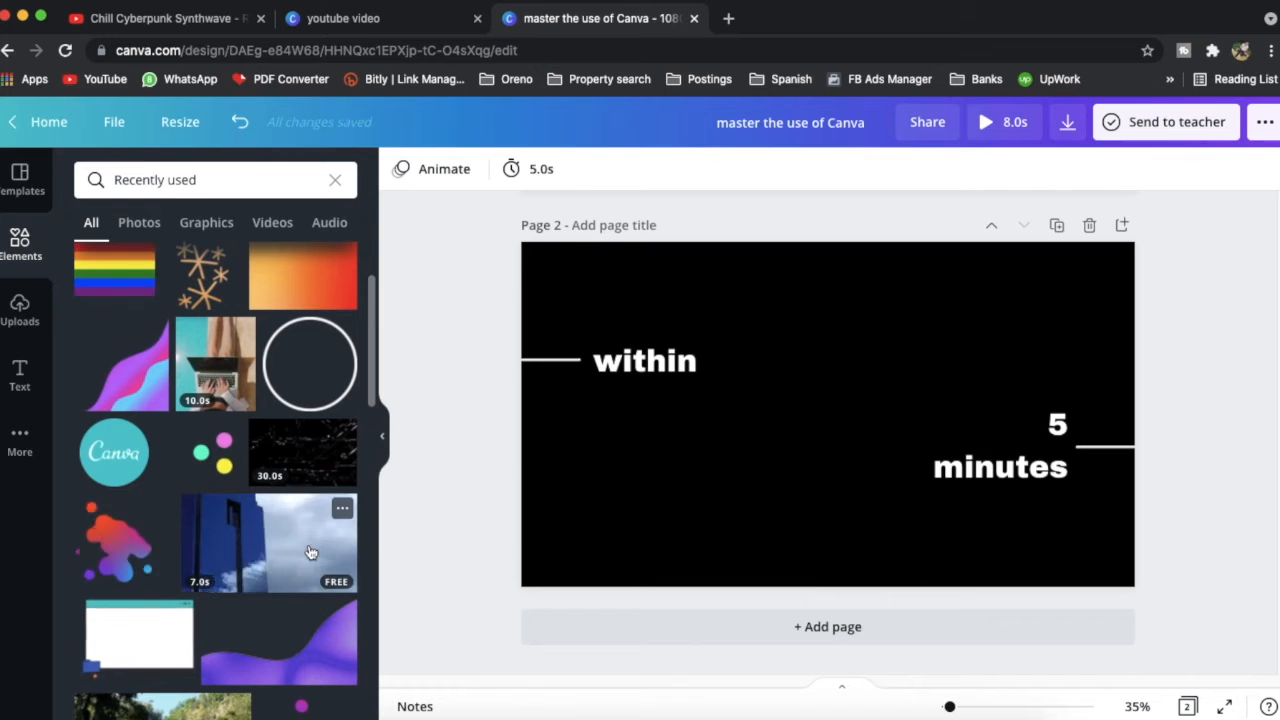
click(310, 553)
- Enlarge and center the building clip on page 2, and send it backward behind the text
drag(957, 470, 1007, 520)
drag(866, 447, 884, 456)
drag(601, 287, 634, 307)
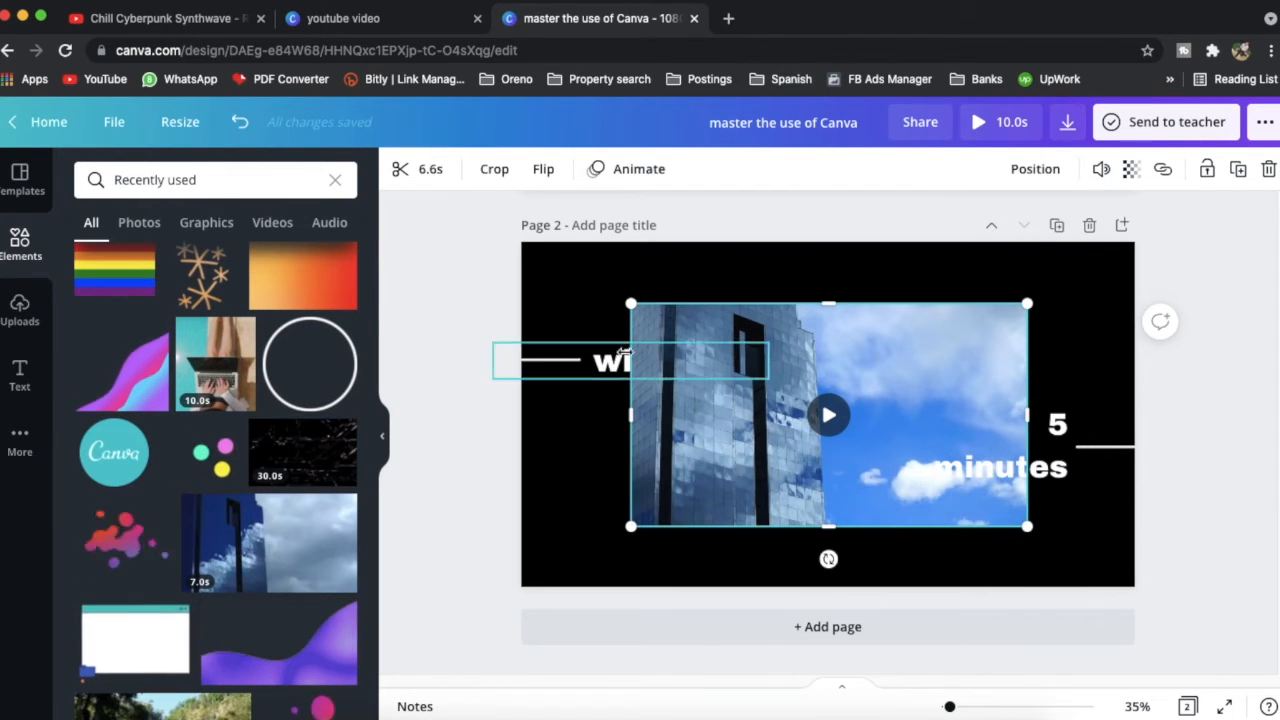
right_click(646, 318)
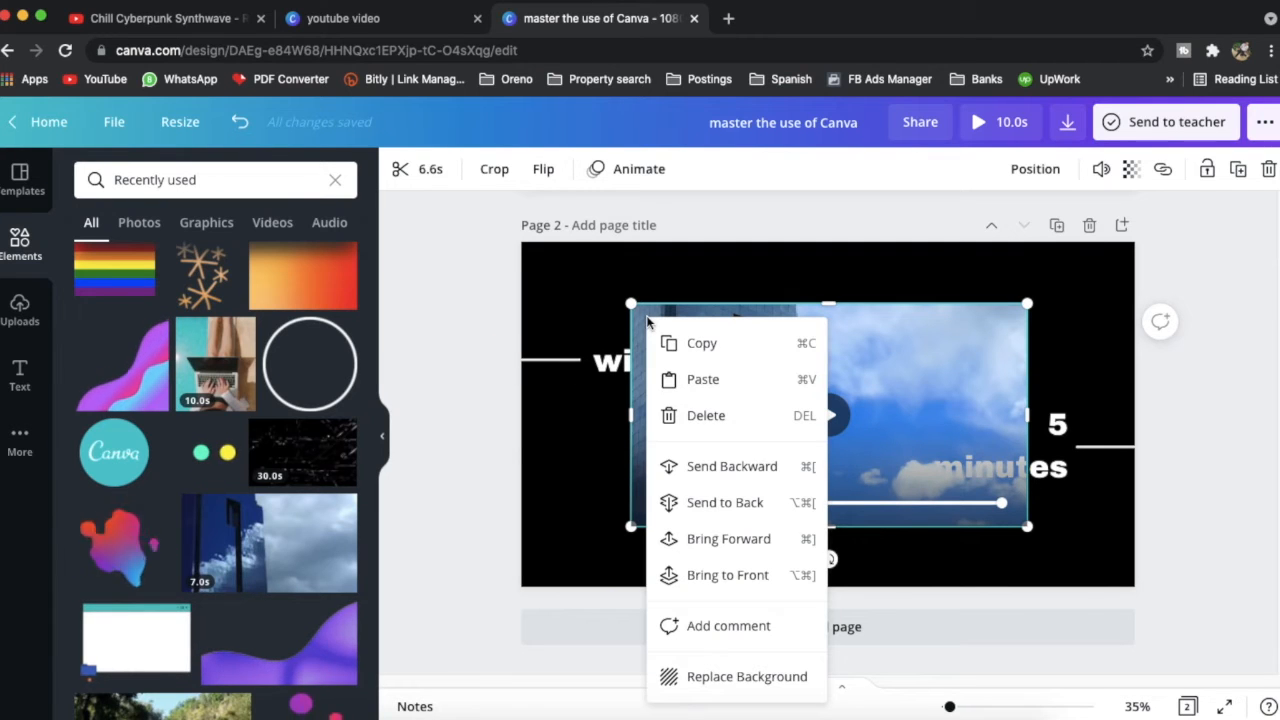
click(710, 468)
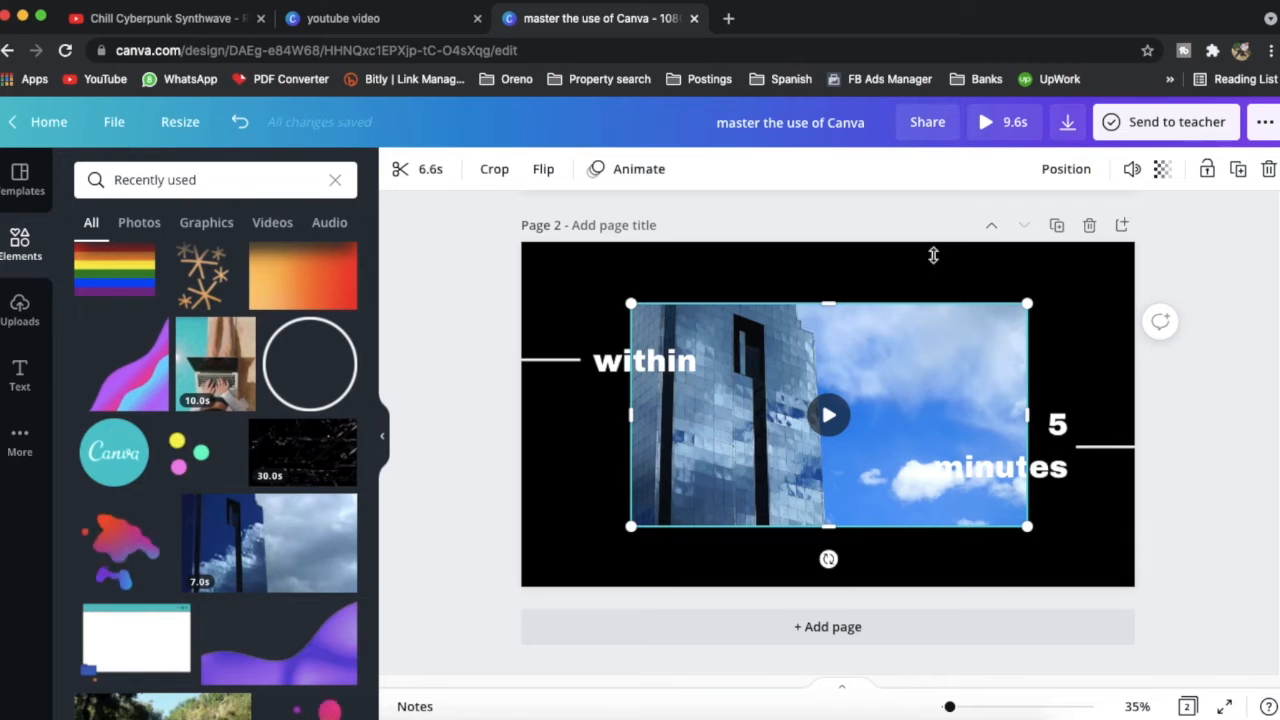
- Trim the building clip to 3.0 seconds
click(420, 169)
drag(1219, 170, 826, 169)
click(1256, 169)
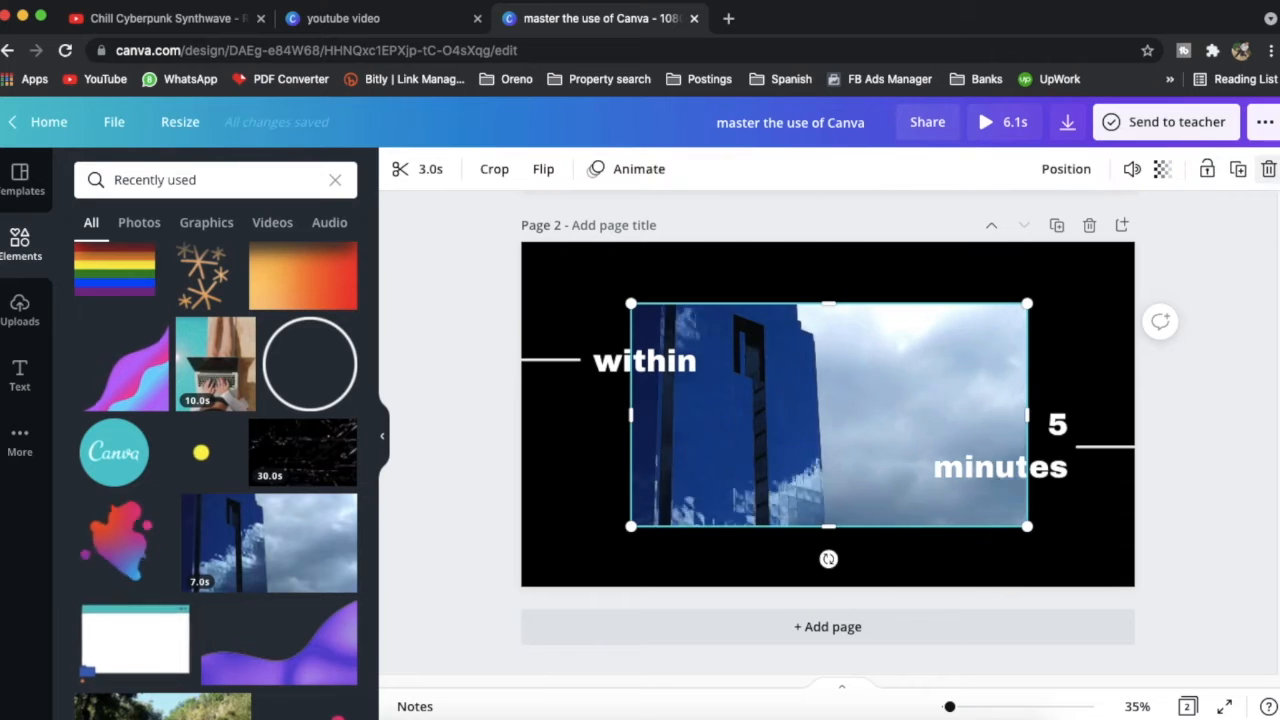
click(1258, 386)
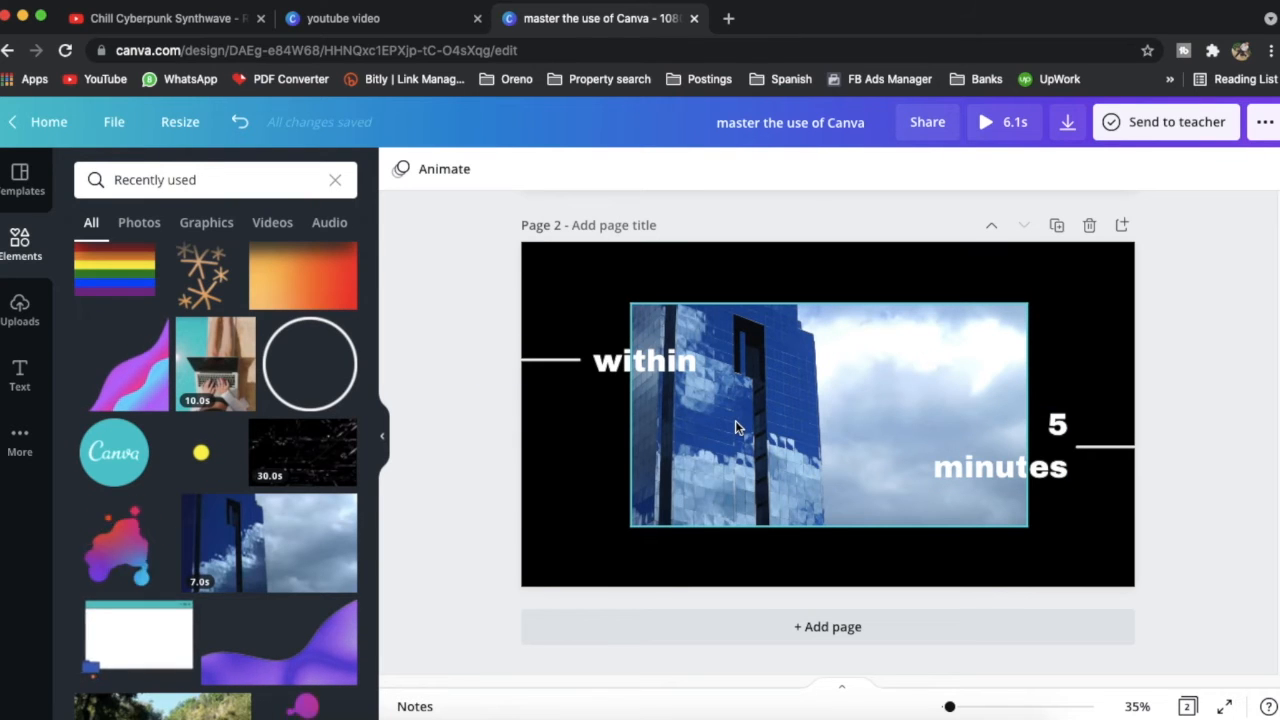
- Try the Lift effect on the "5 minutes" text, and set its style back to None
click(1031, 476)
click(914, 178)
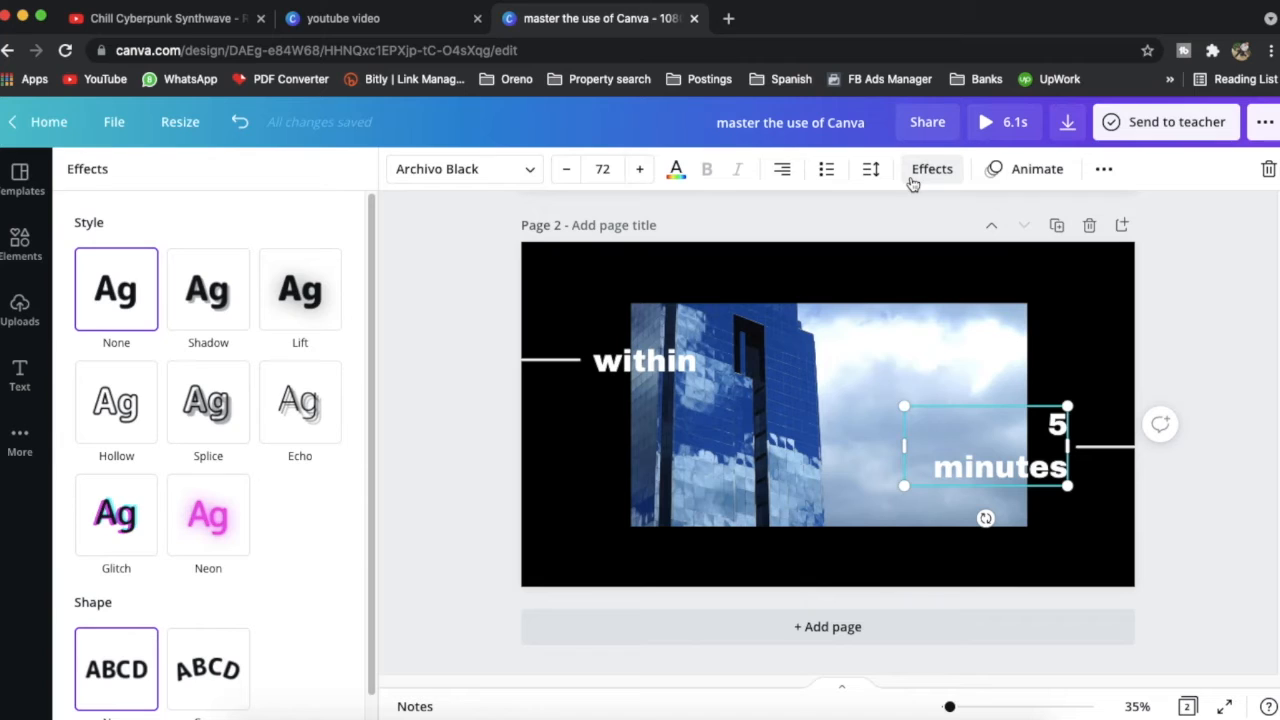
click(302, 308)
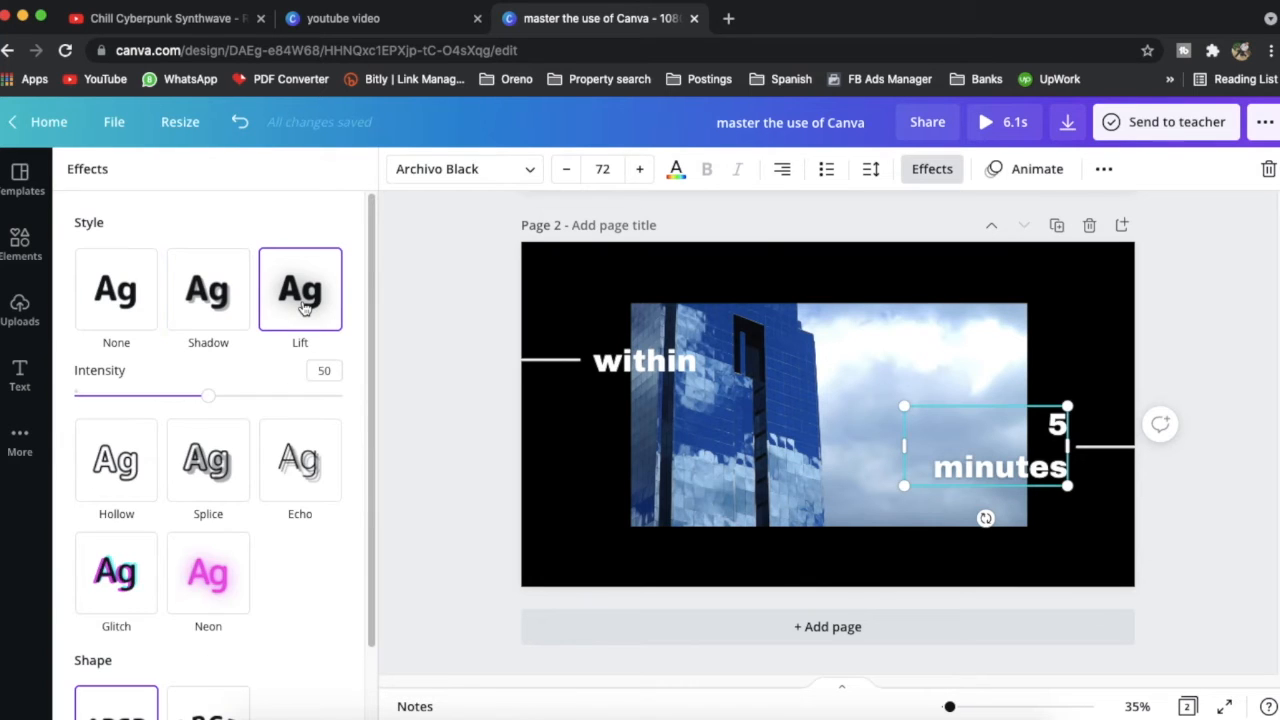
click(120, 304)
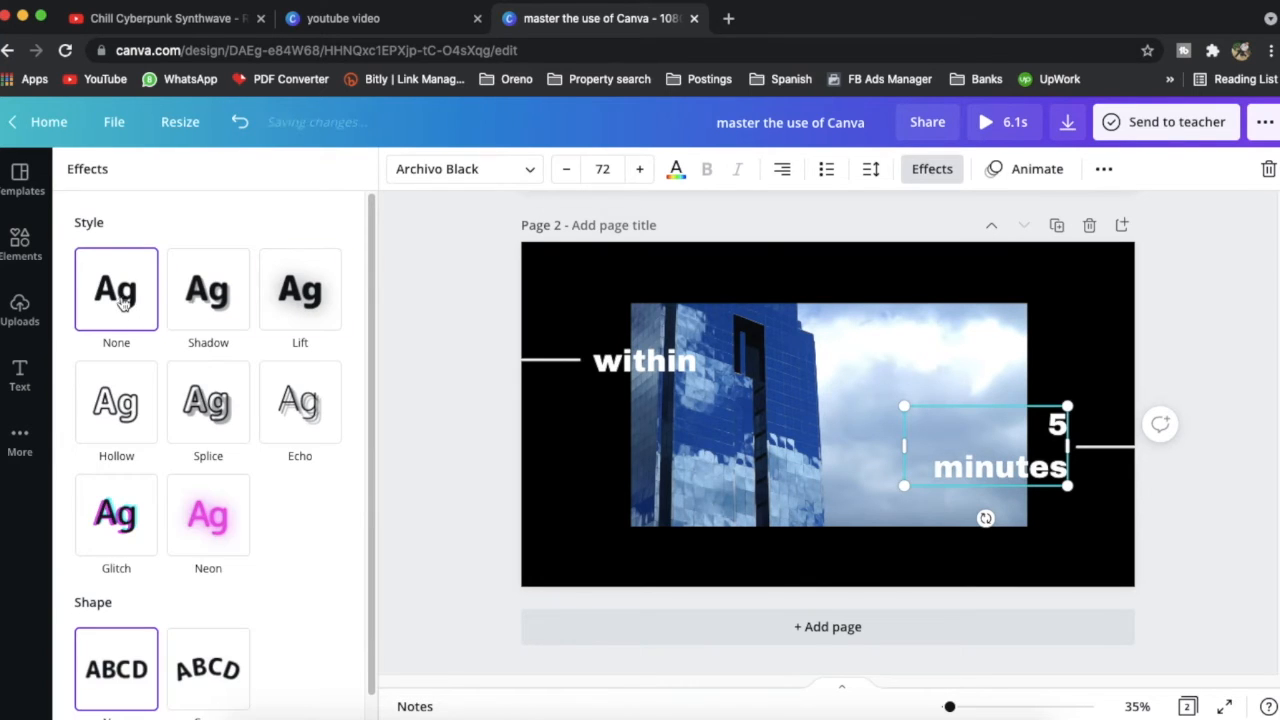
- Apply the Lift text effect to both the "5 minutes" and "within" texts on page 2
click(312, 304)
click(520, 362)
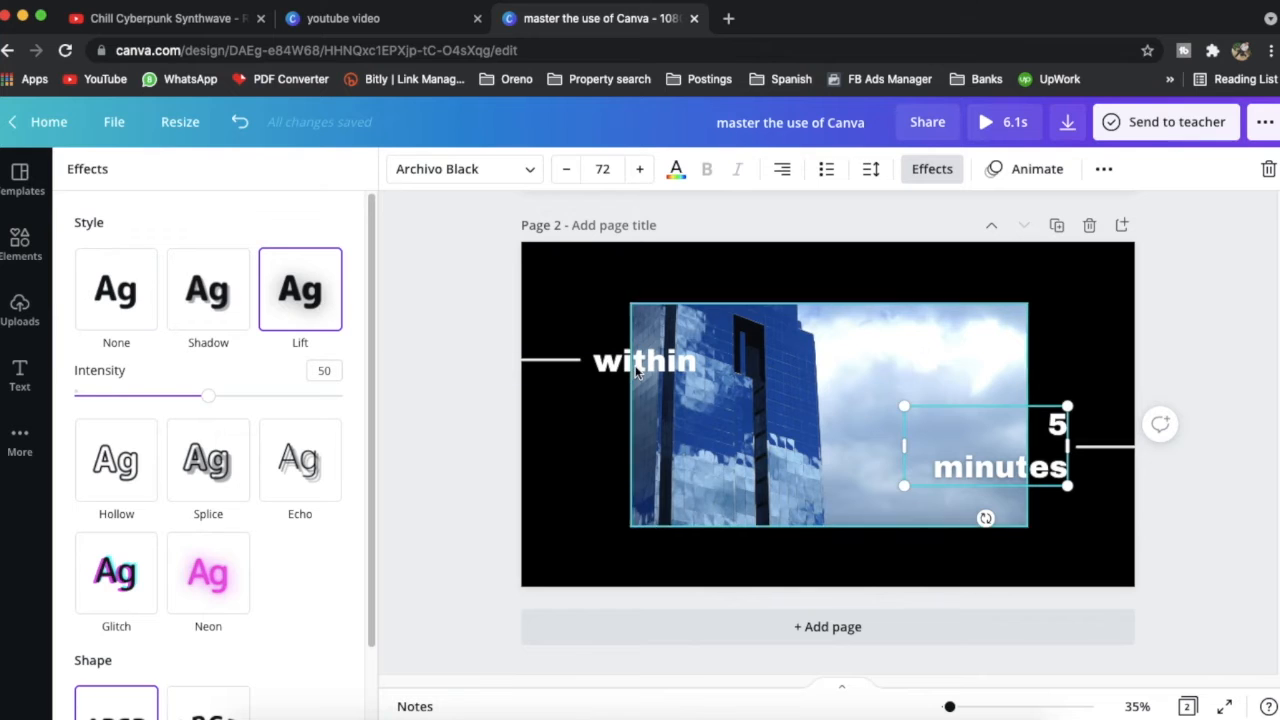
click(309, 311)
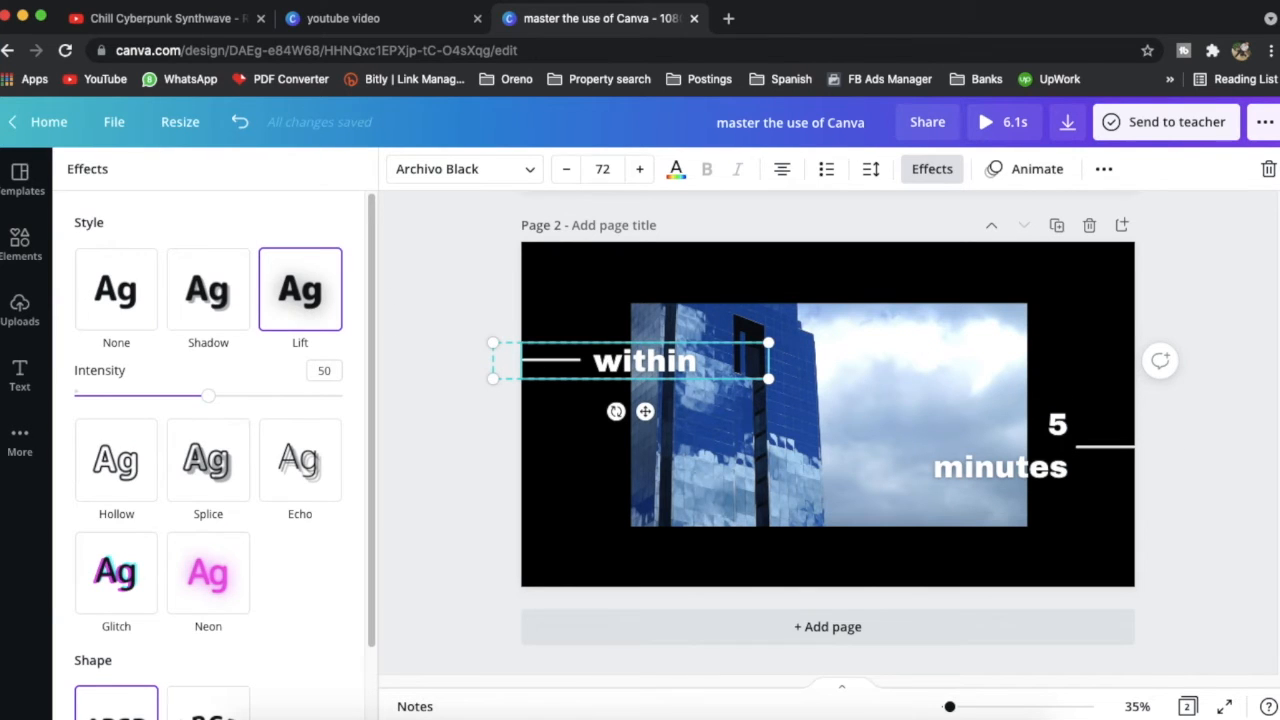
click(1204, 420)
- Group the "5 minutes" text with the short line beside it on page 2
click(1182, 261)
drag(1087, 387, 1055, 509)
right_click(1098, 443)
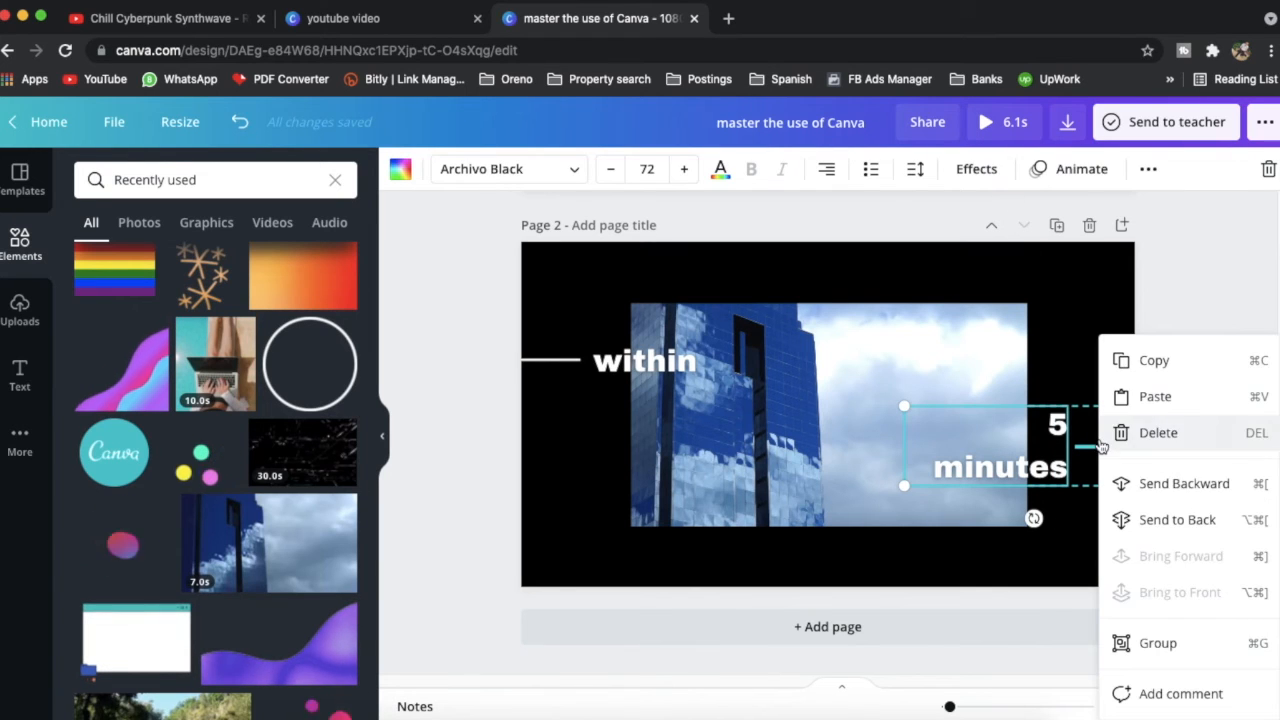
click(1157, 643)
click(1194, 394)
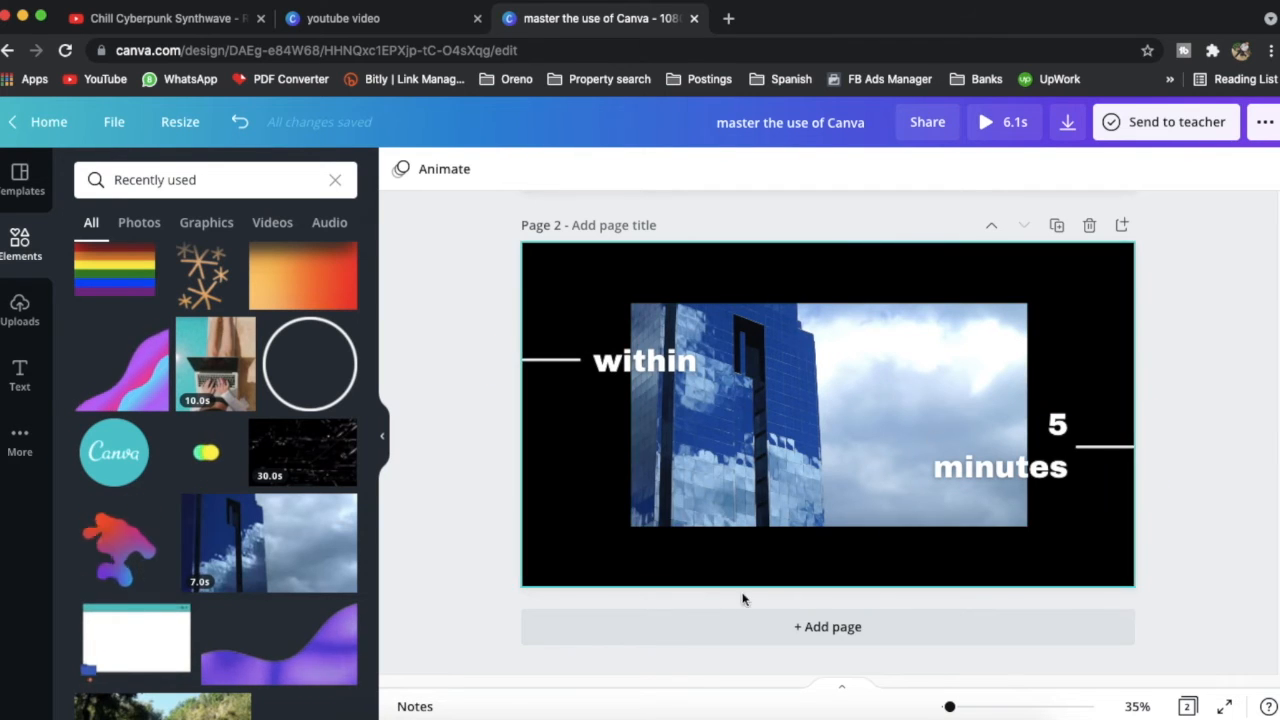
- Insert the animated red-purple gradient blob from the recently used elements onto page 2, and enlarge it over the building clip
click(137, 556)
drag(966, 278, 1062, 204)
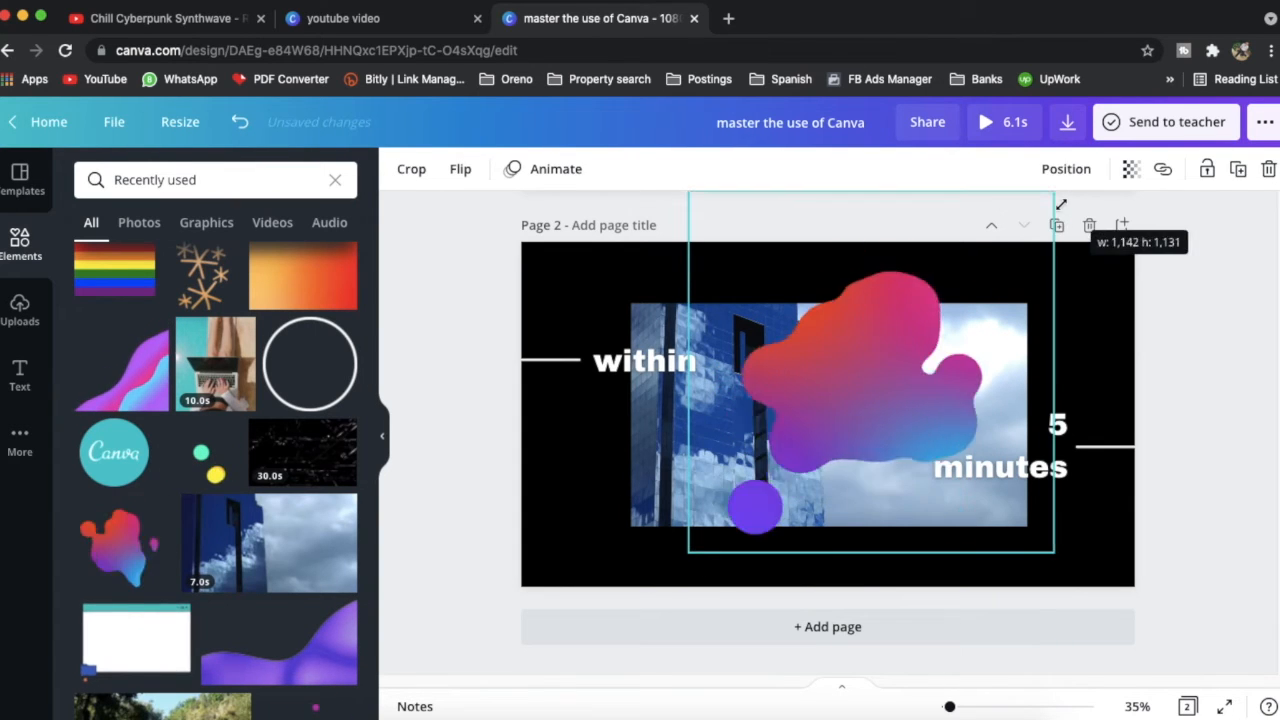
drag(851, 400, 820, 455)
drag(652, 240, 625, 217)
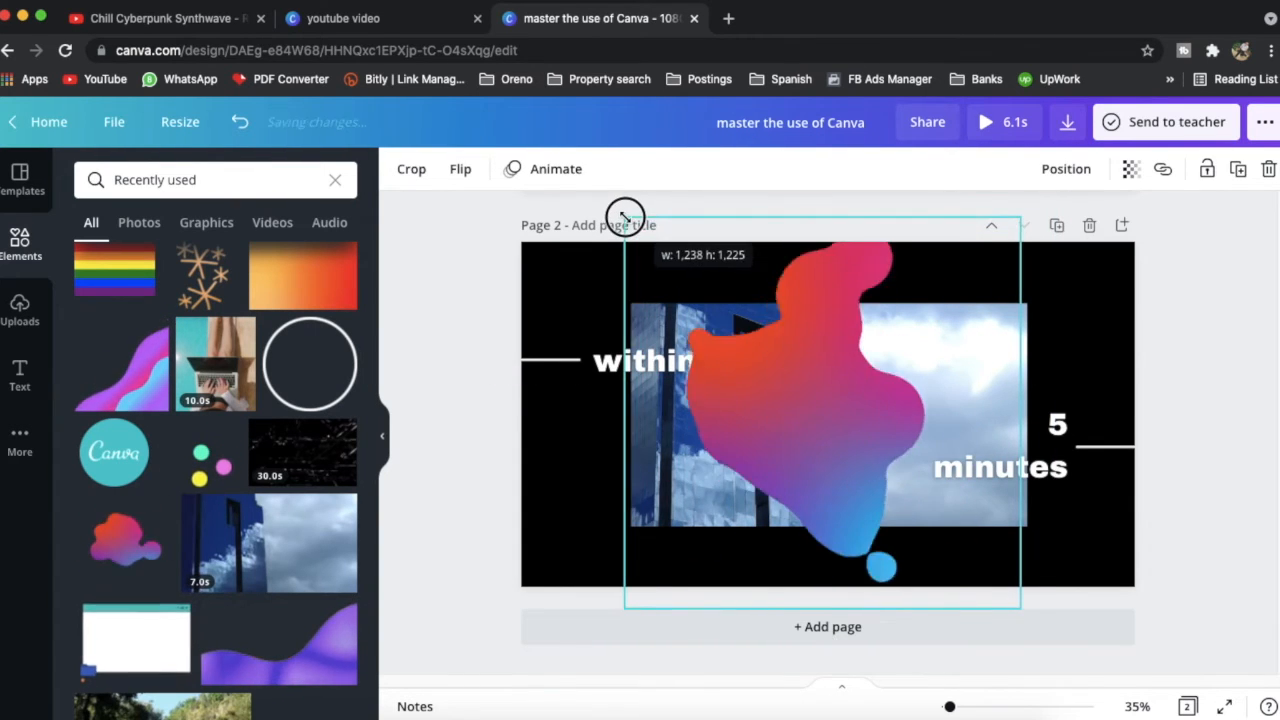
- Send the gradient blob to the back behind the building clip, and set its transparency to 51
right_click(830, 440)
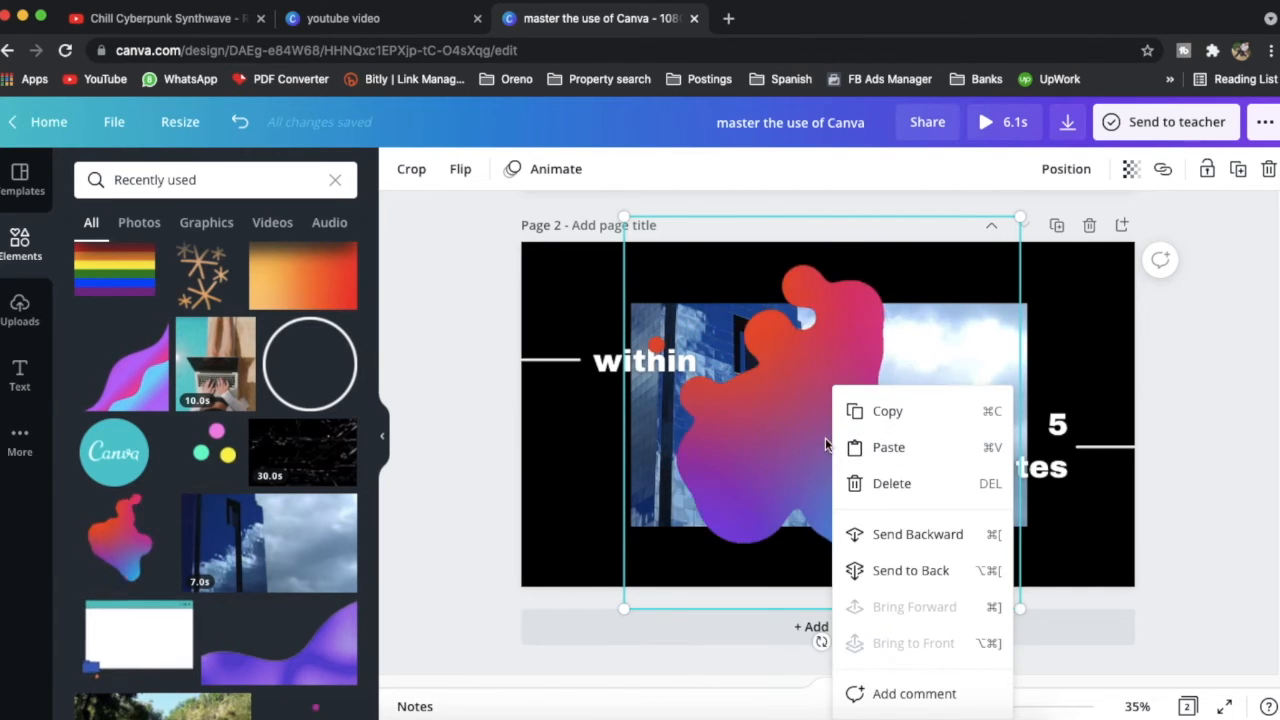
click(855, 570)
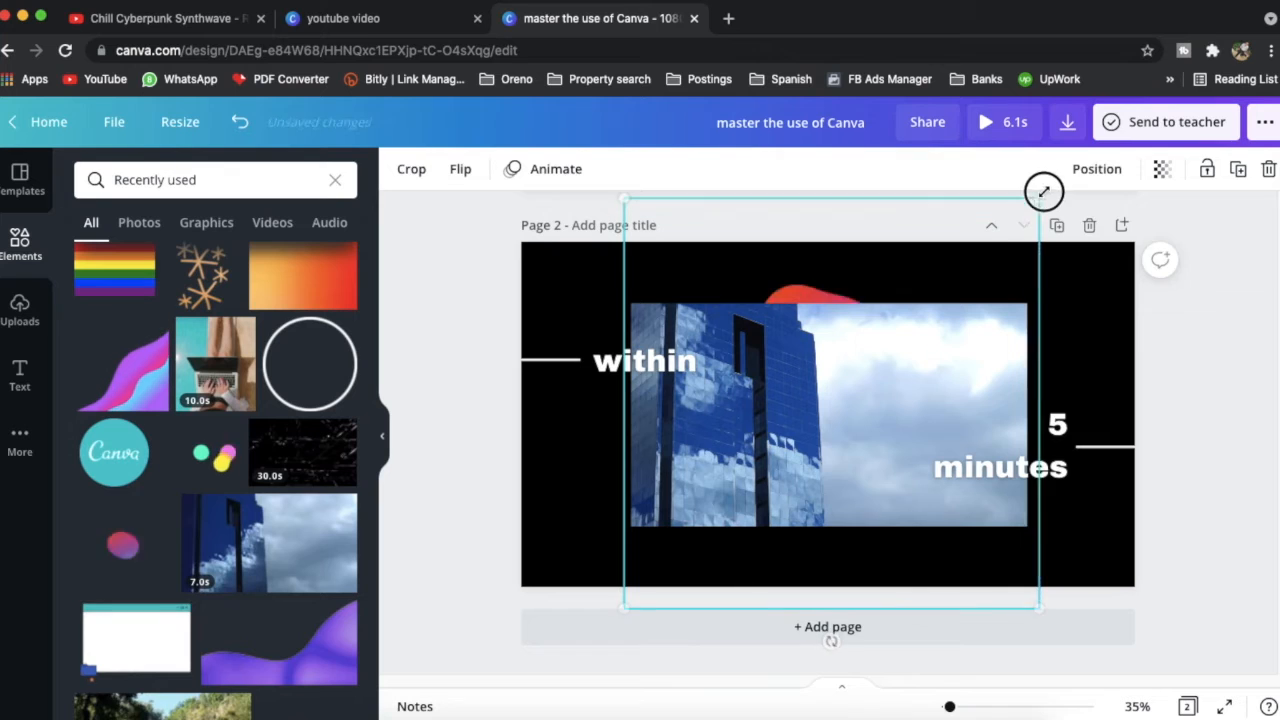
click(1161, 168)
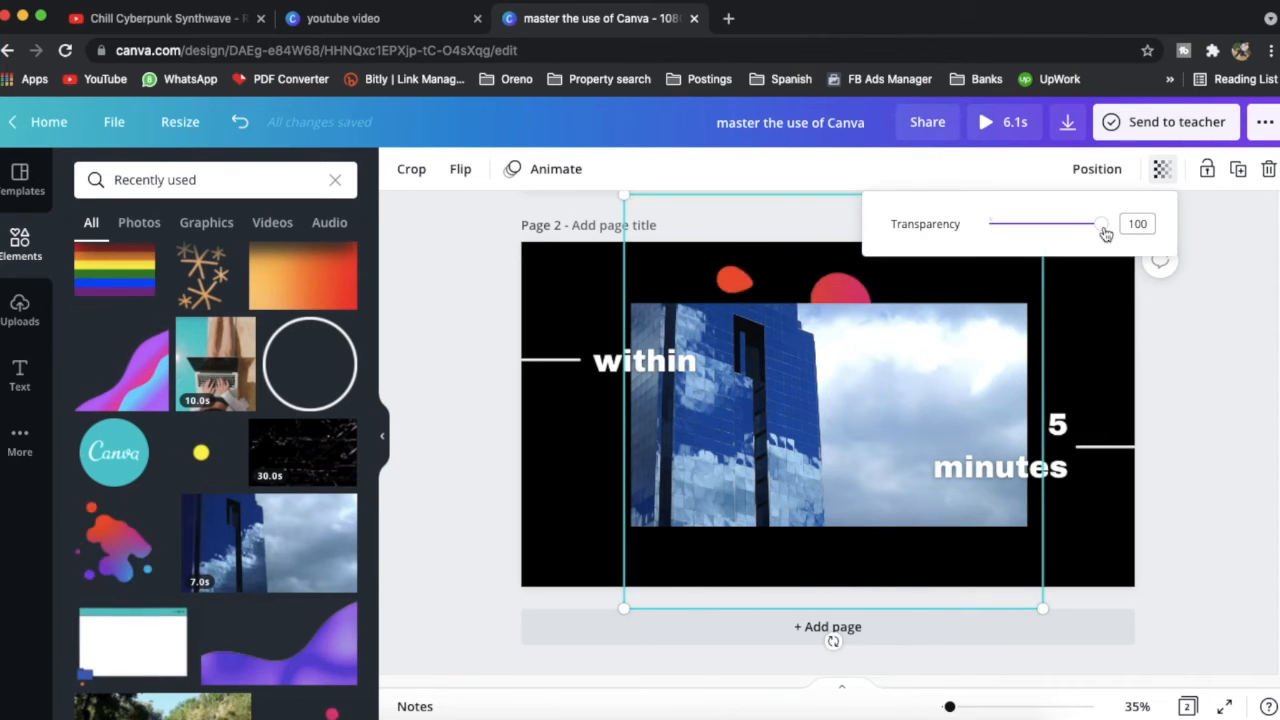
drag(1077, 231, 1050, 229)
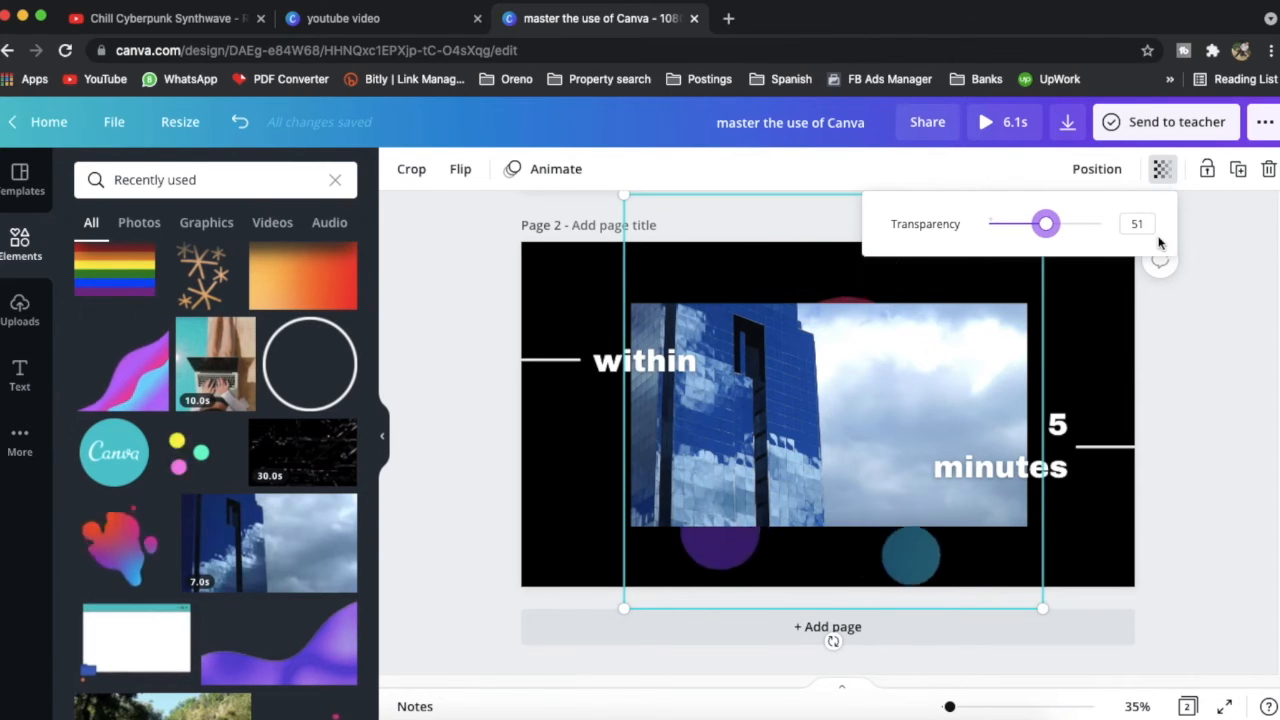
click(1210, 388)
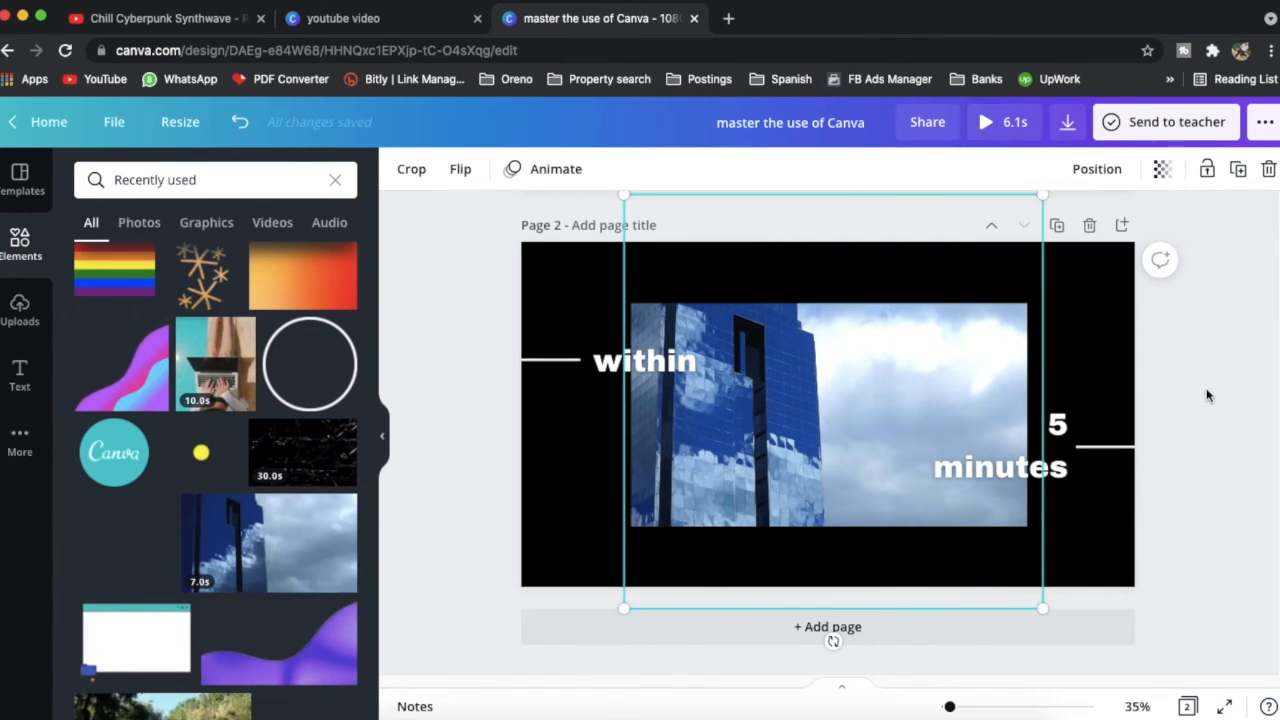
- Apply the Stomp animation to the "within" text and its line, and to the "5 minutes" text
click(631, 361)
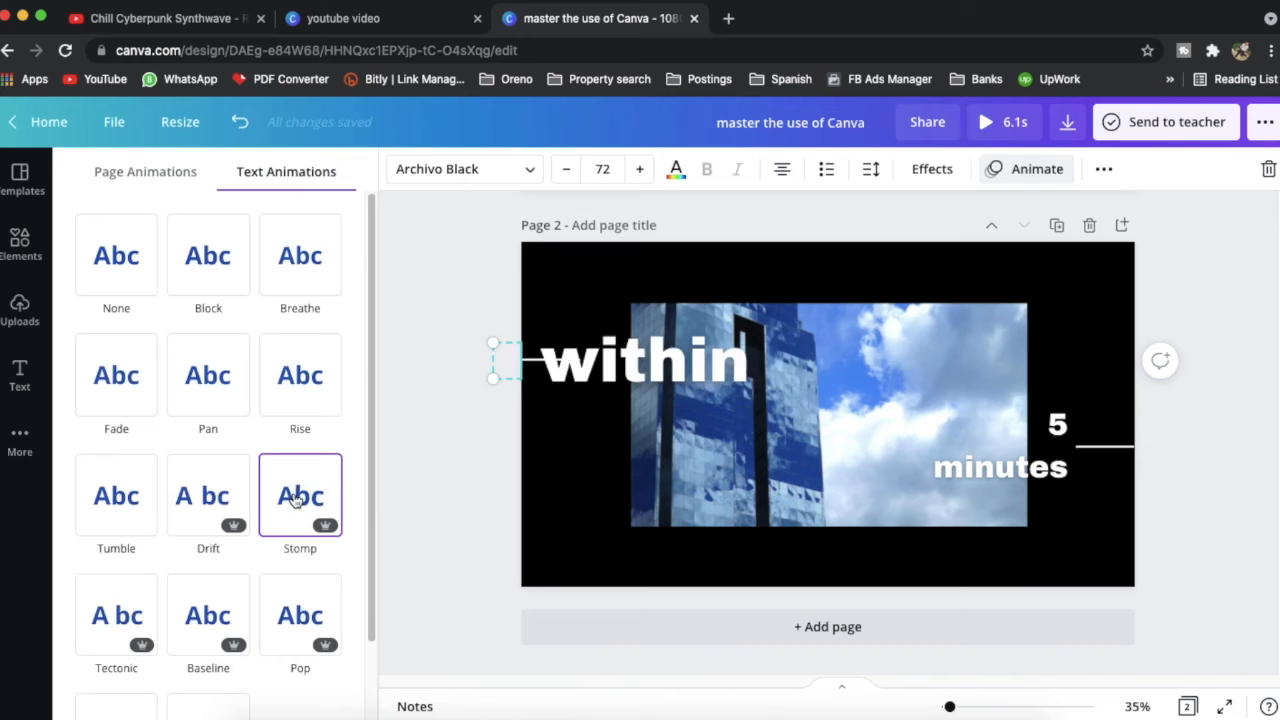
click(295, 500)
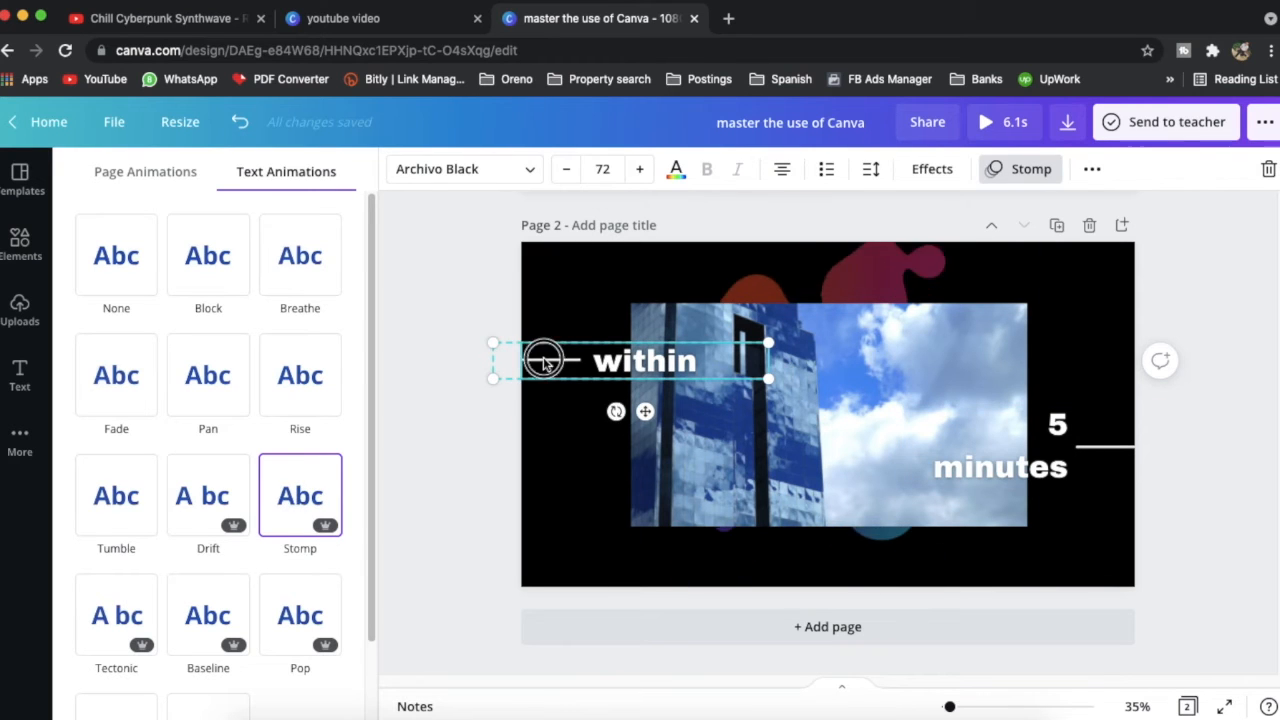
click(545, 362)
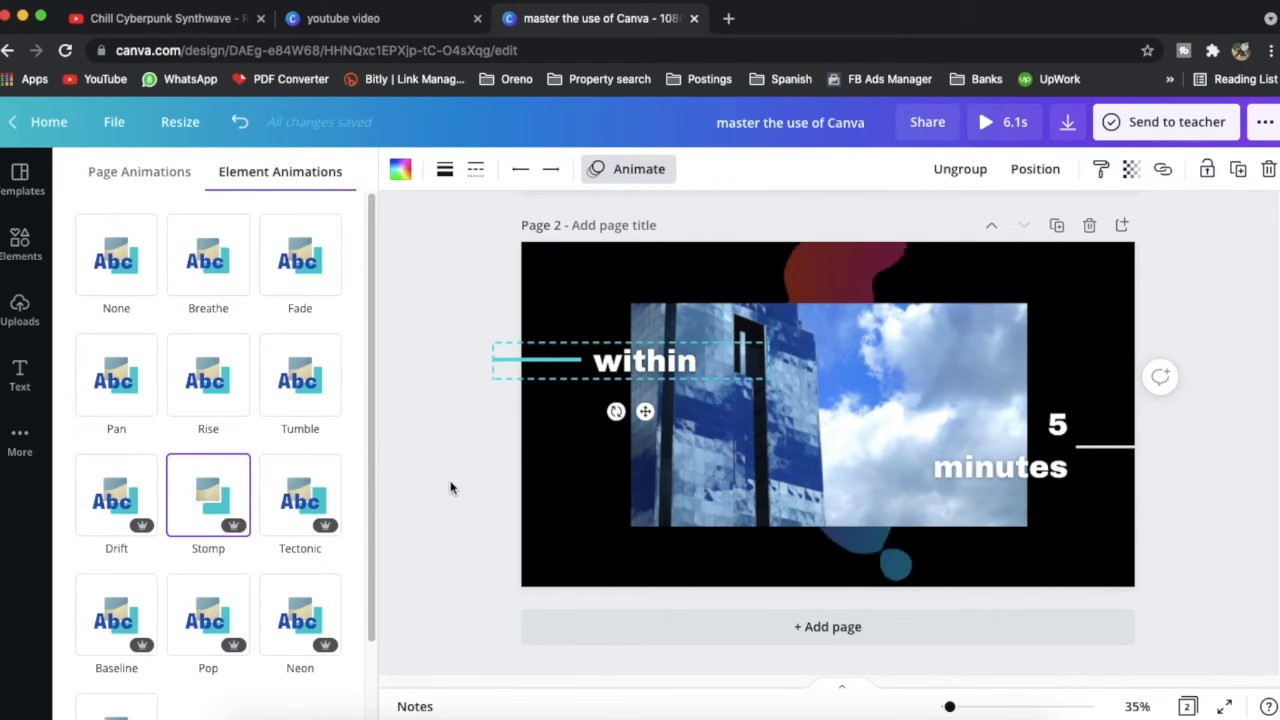
click(980, 466)
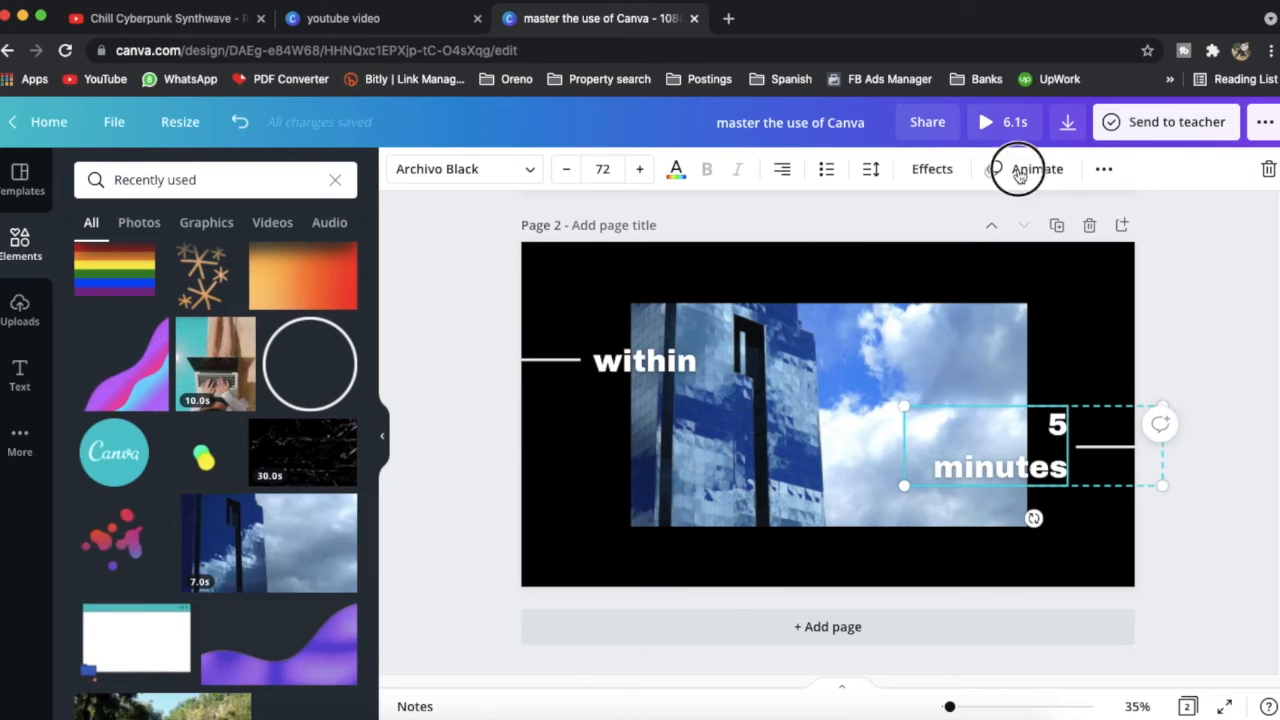
click(300, 538)
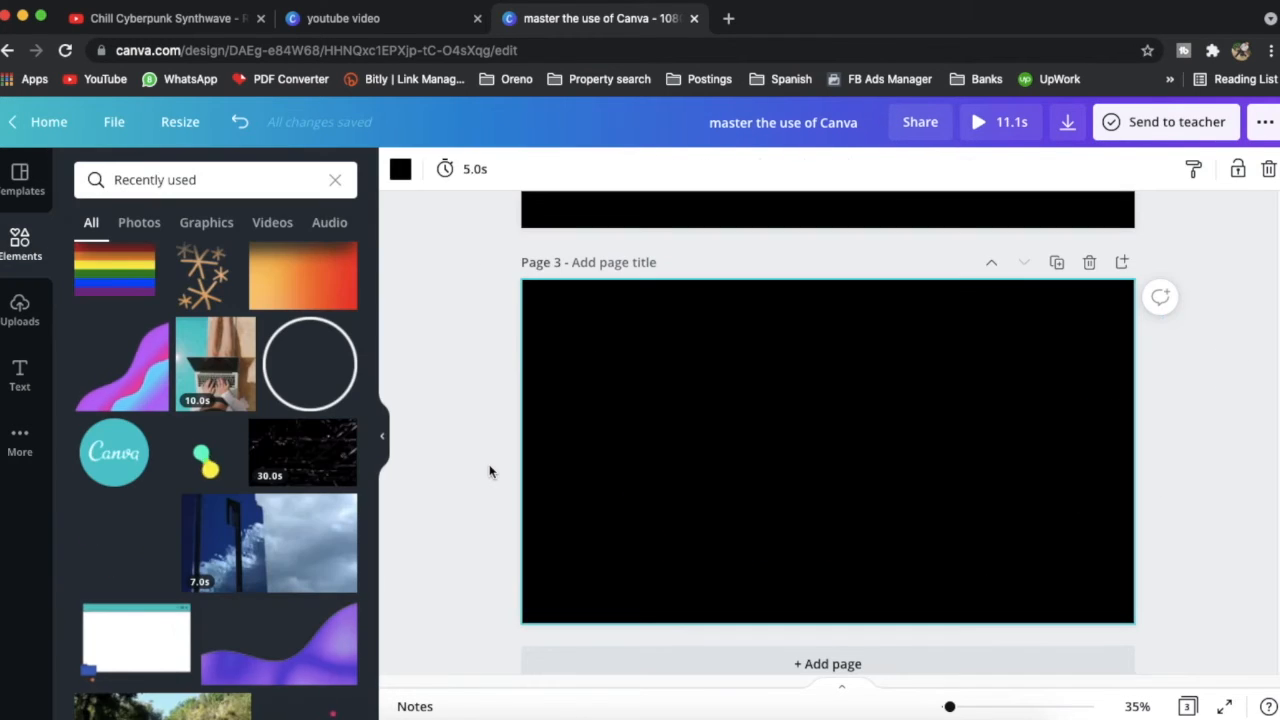
- Insert the 30.0 s black circuit-line clip on the blank page 3, and enlarge it to fill the whole page
scroll(427, 453, up, 5)
scroll(686, 420, down, 3)
scroll(686, 421, down, 3)
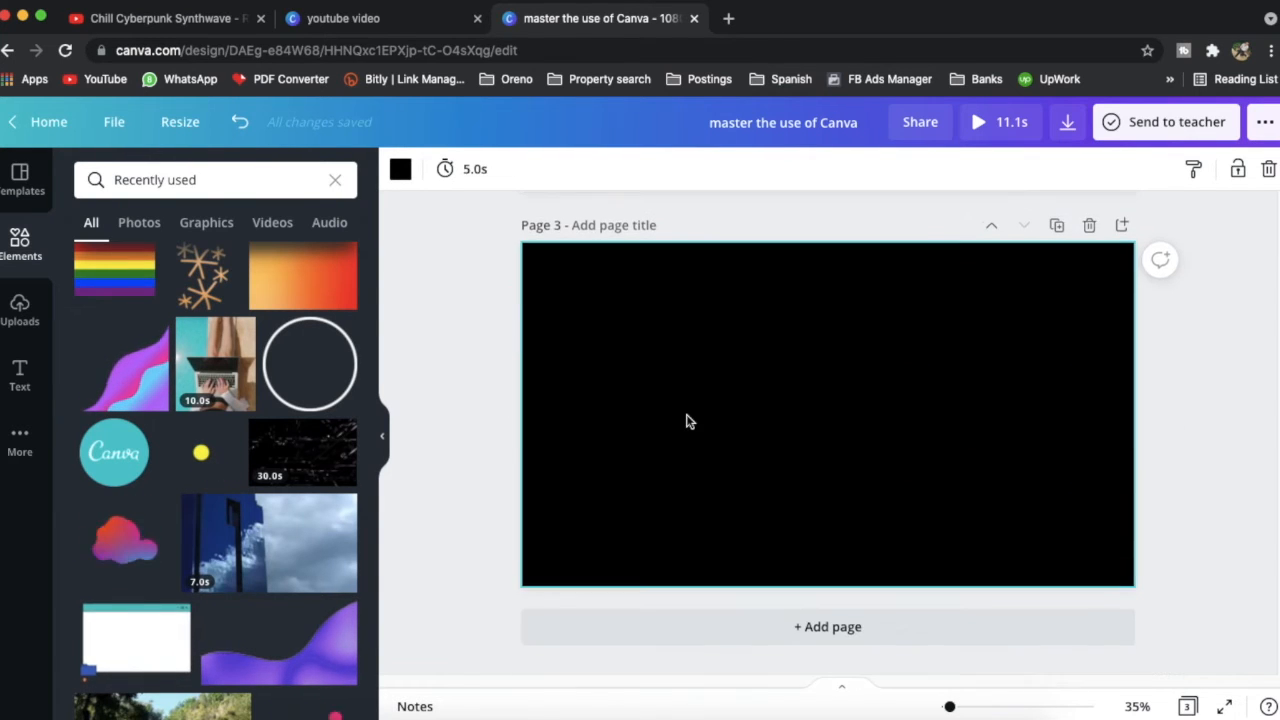
click(290, 465)
drag(607, 278, 506, 232)
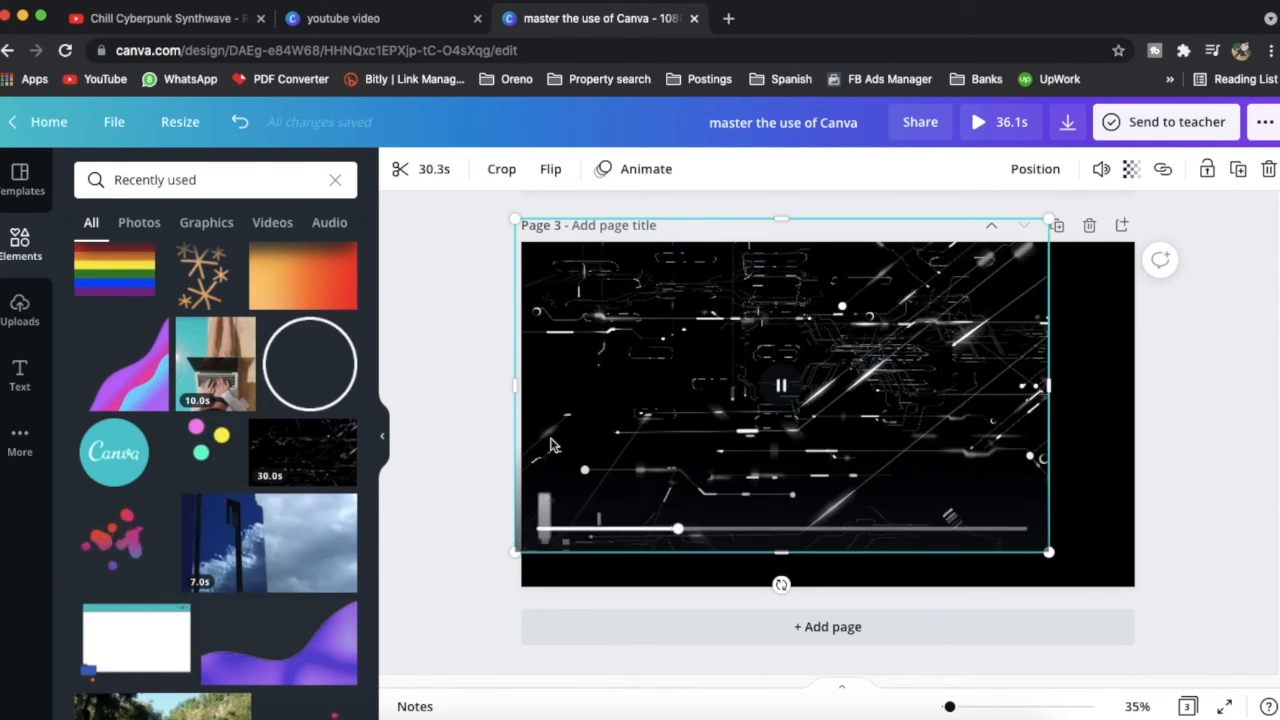
drag(1050, 553, 1237, 391)
click(1227, 353)
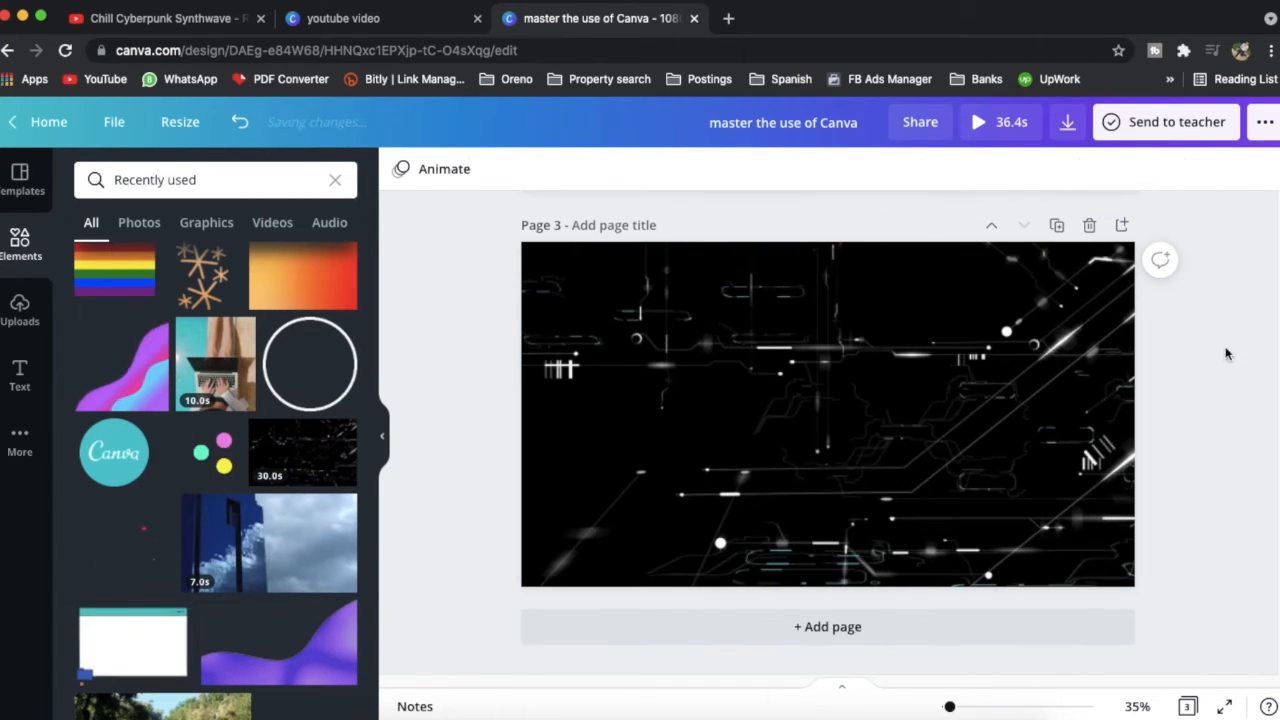
- Trim the circuit-line background clip on page 3 to 3.0 seconds
click(1073, 350)
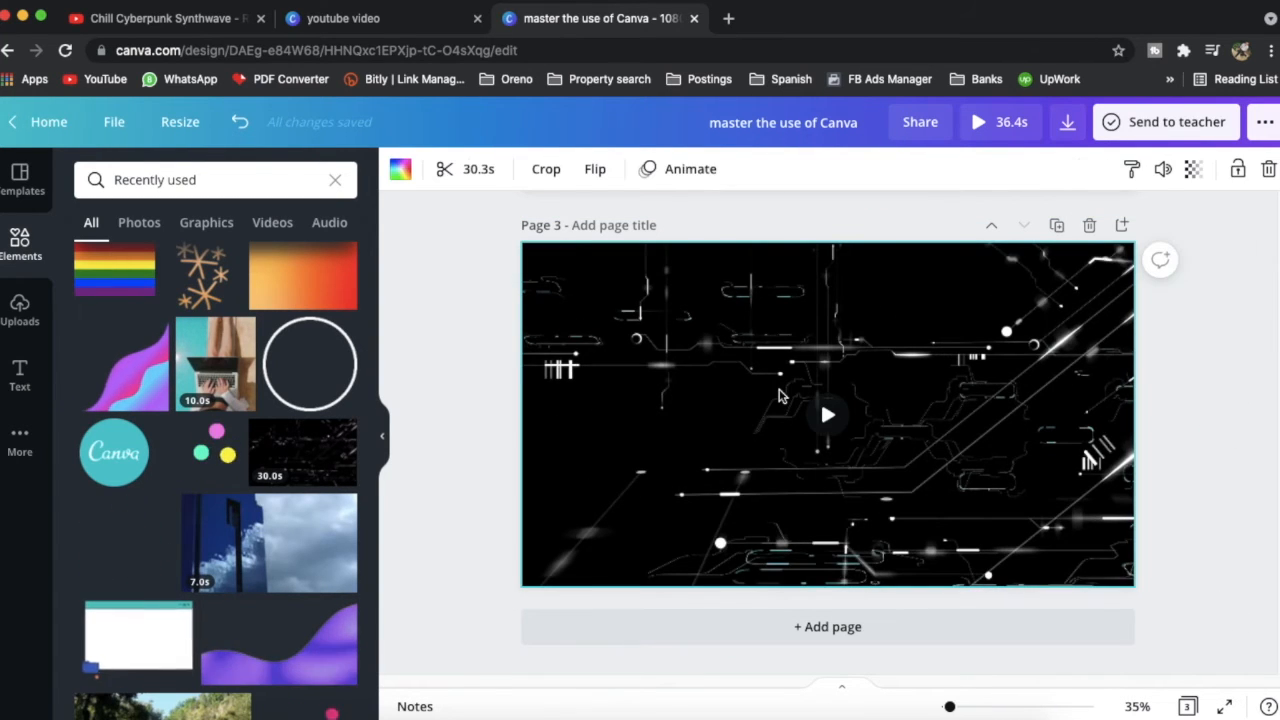
click(489, 172)
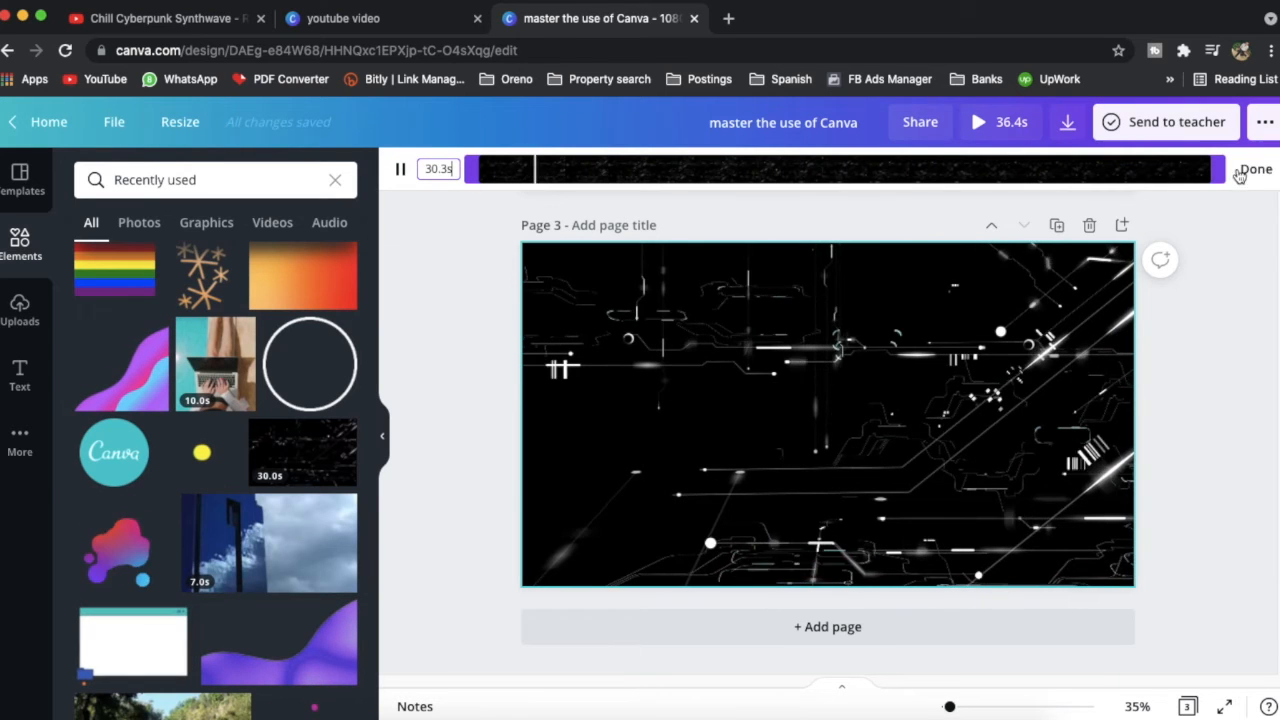
drag(1222, 169, 560, 169)
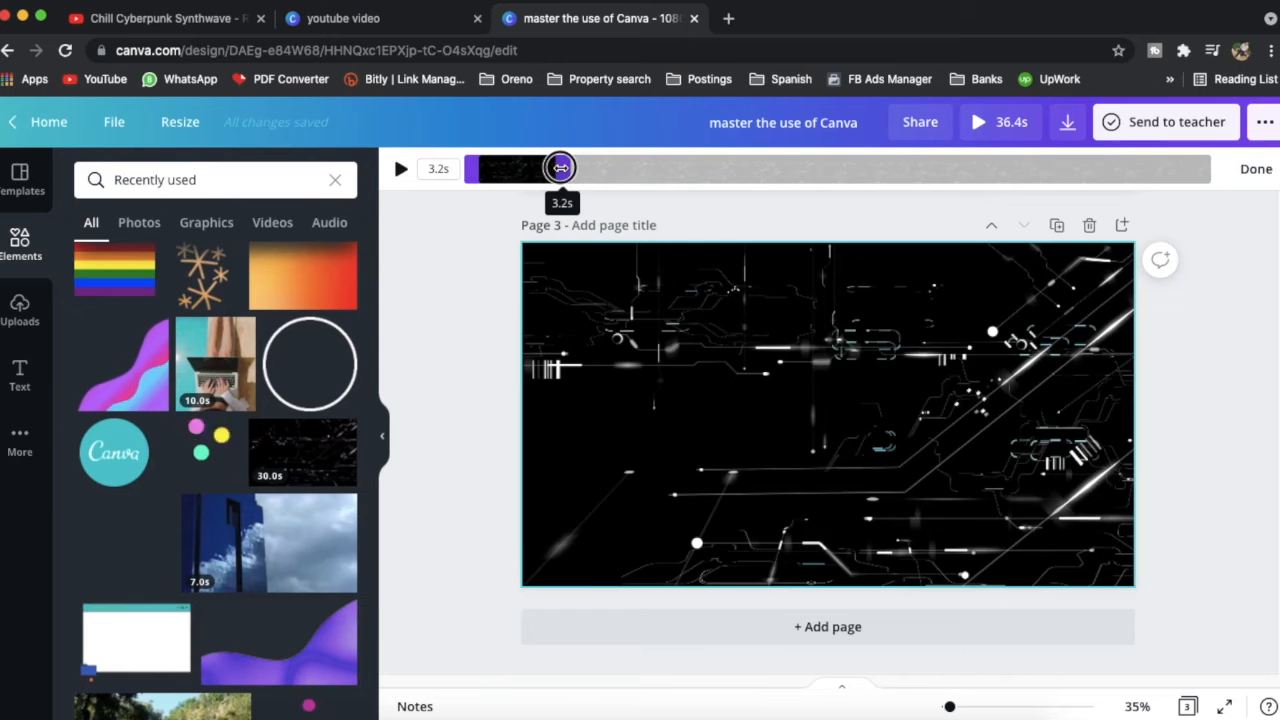
click(1256, 169)
- Copy the "5 minutes" group from page 2, and place the copy near the middle of page 3
scroll(1260, 405, up, 3)
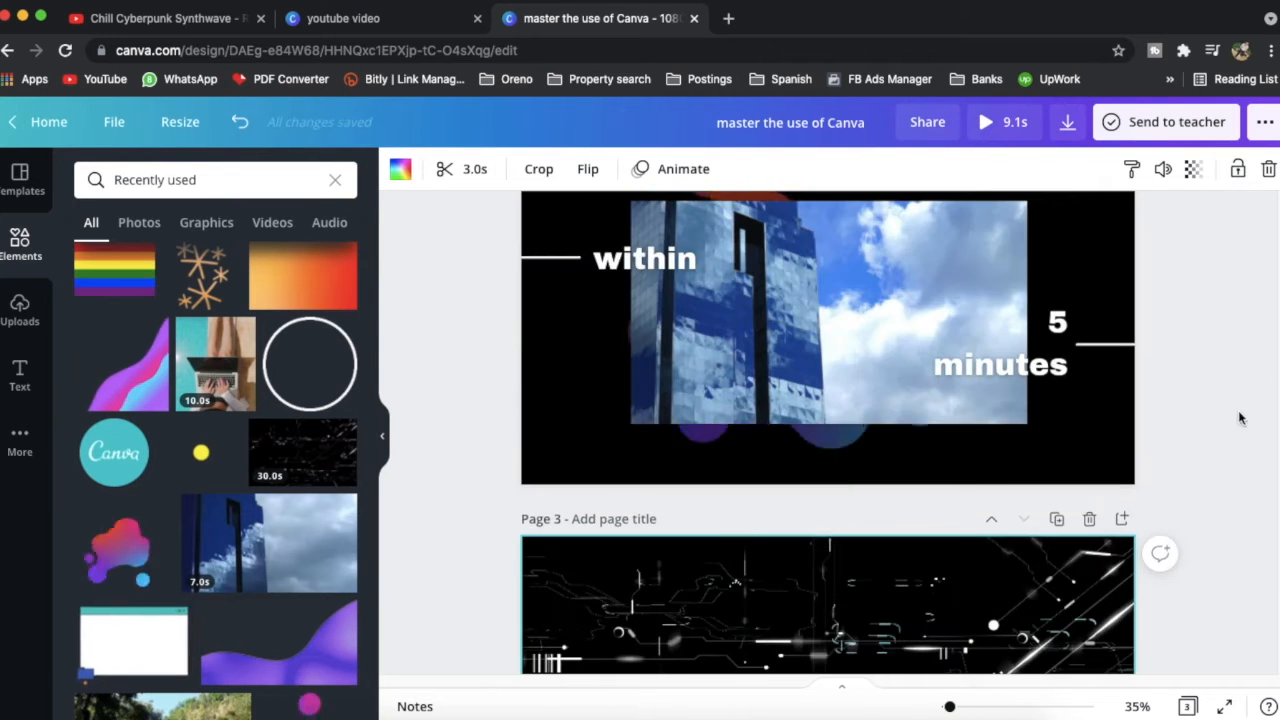
click(1051, 366)
key(super+c)
key(super+v)
scroll(1096, 280, down, 1)
drag(1095, 280, 871, 654)
scroll(955, 230, down, 2)
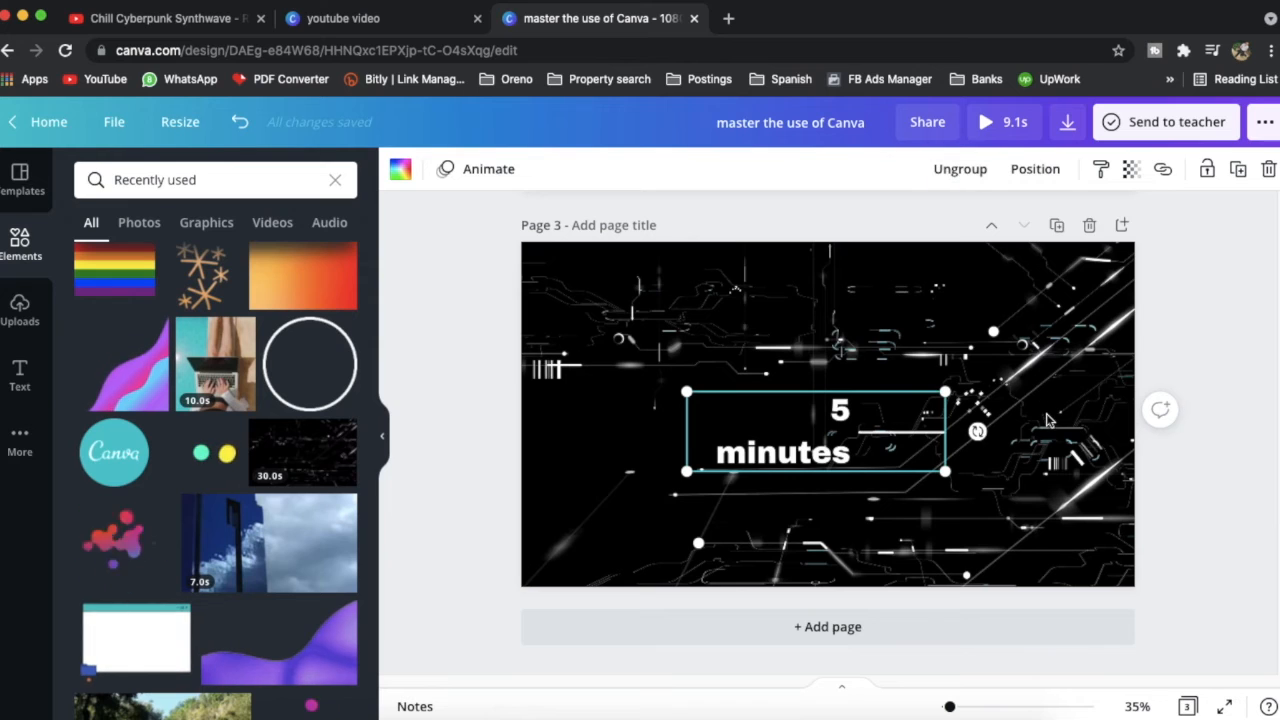
- Ungroup the copied "5 minutes" text and line on page 3, and delete the line
click(960, 169)
click(904, 509)
click(924, 434)
key(Delete)
- Widen the text box on page 3 to fit one line, and replace its text with "JunoHowTo"
click(826, 434)
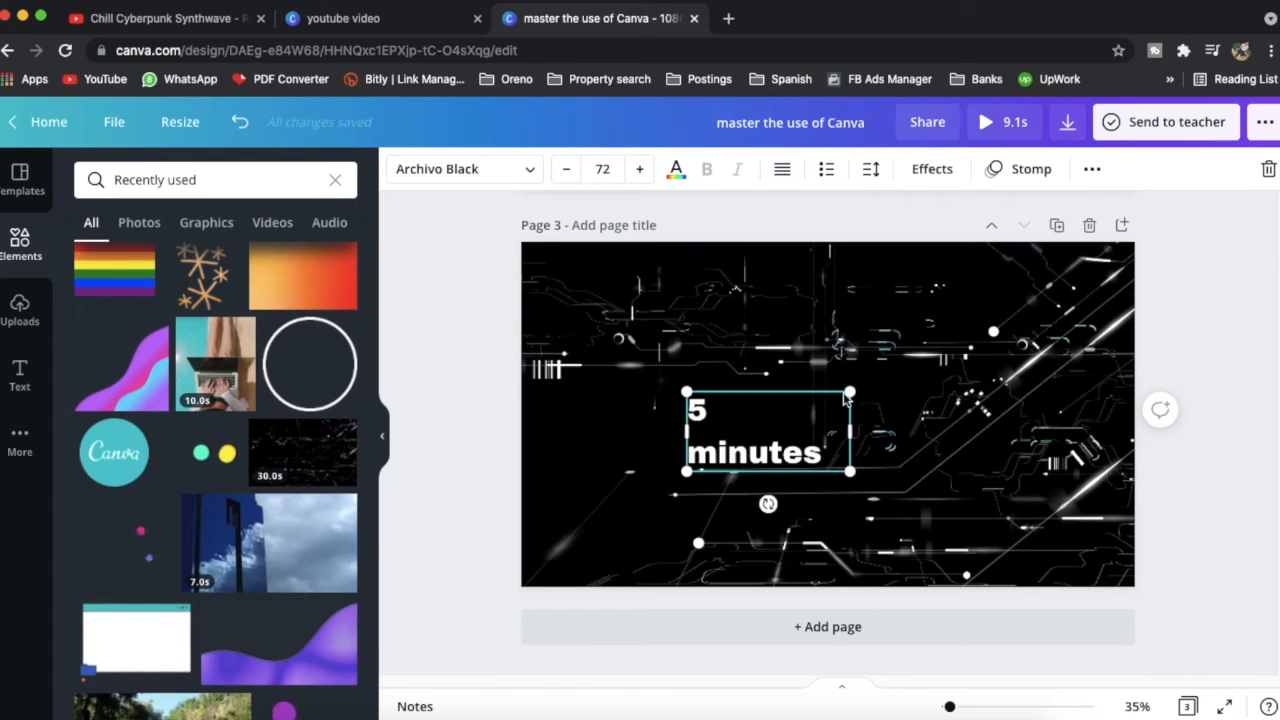
drag(850, 433, 946, 429)
double_click(819, 418)
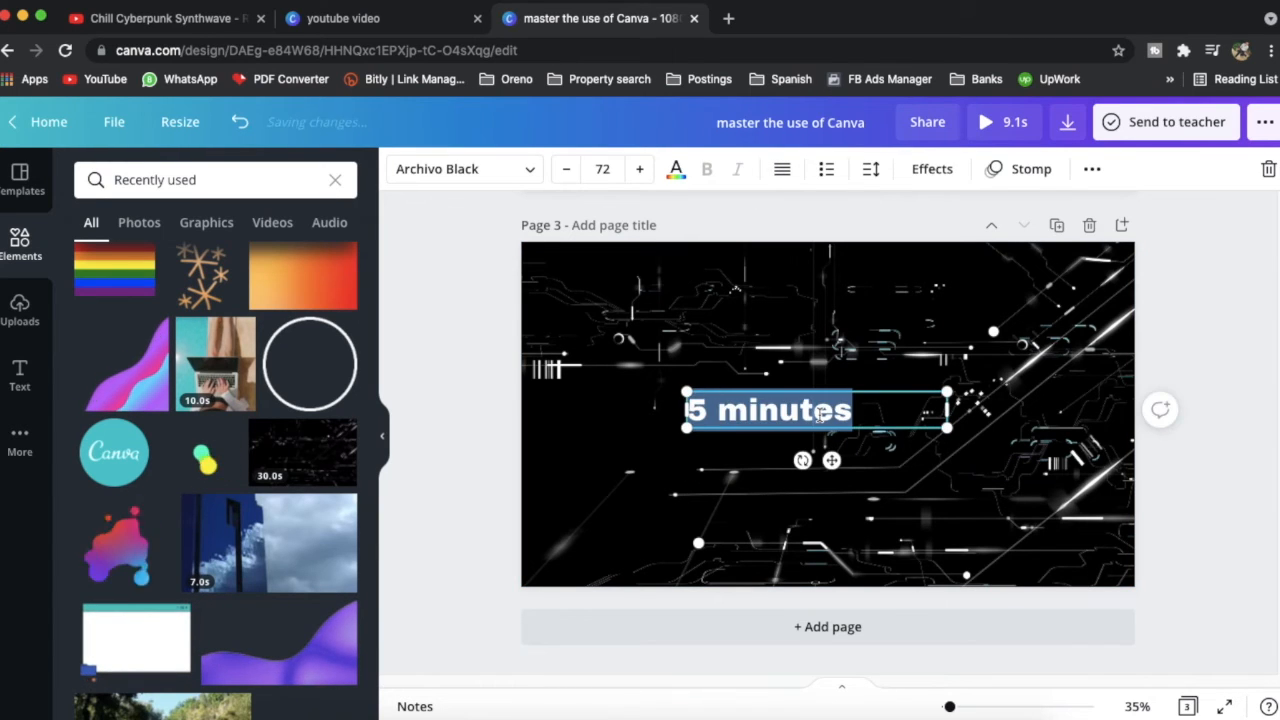
text(JunoHow)
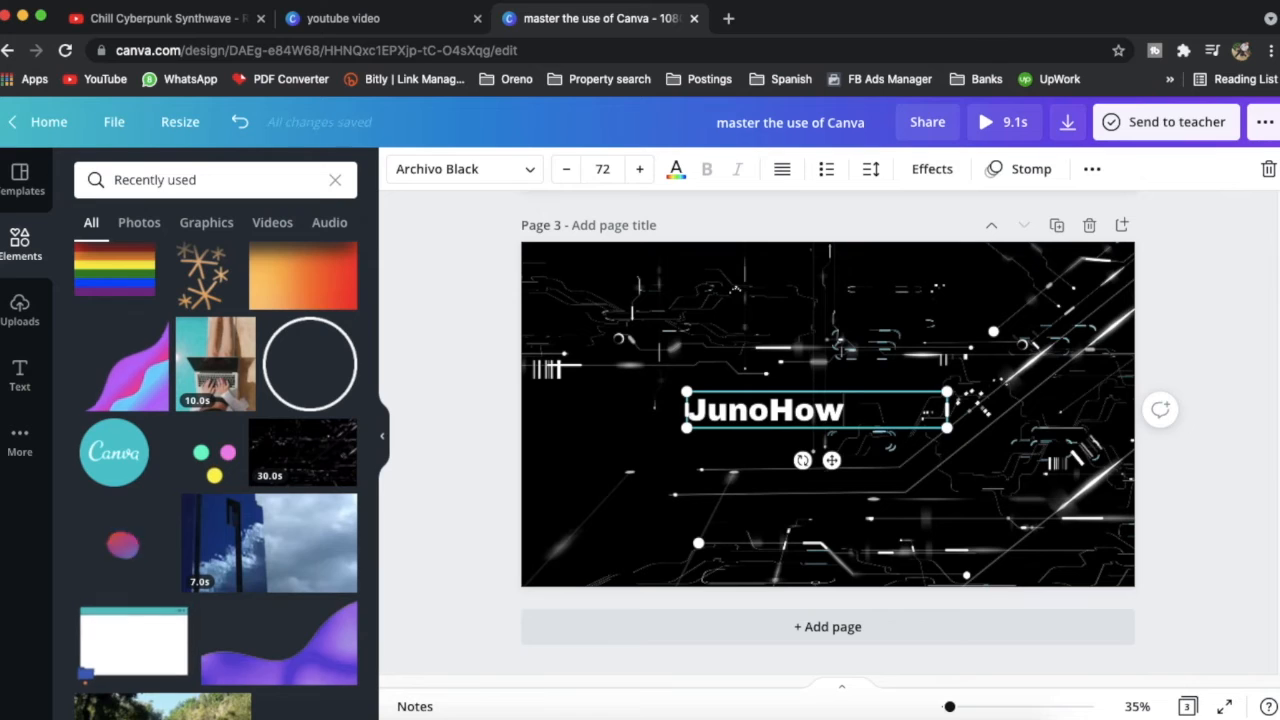
- Reduce the "JunoHowTo" text to size 49, fit its box to the words, and move it near the page's center
click(602, 170)
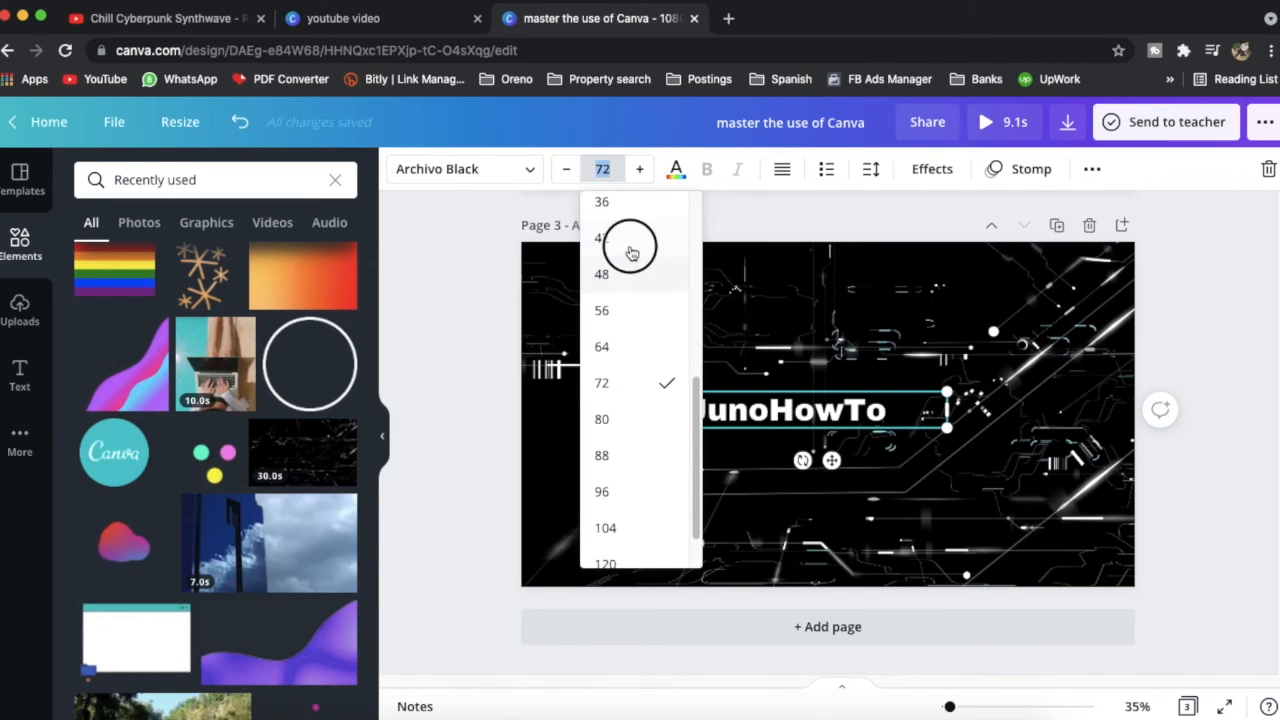
click(632, 245)
drag(894, 405, 828, 404)
drag(772, 448, 867, 479)
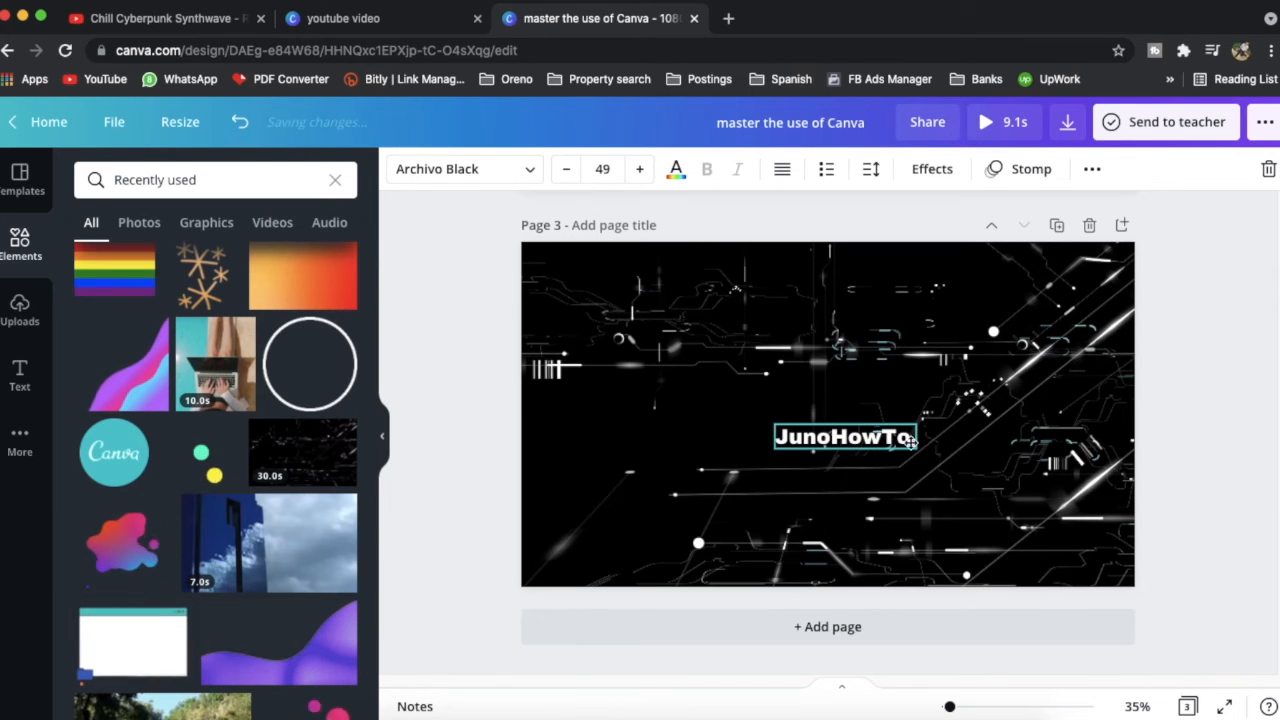
click(1182, 319)
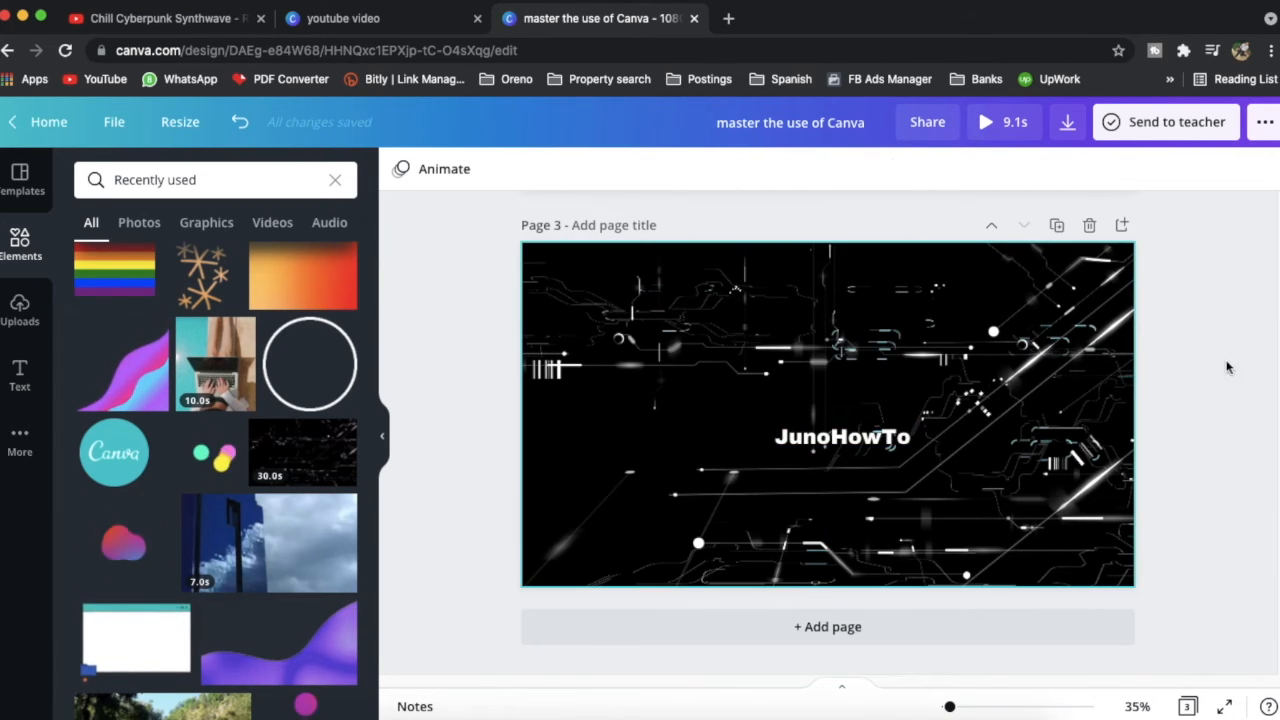
- Copy the round J logo from page 1 to just left of the "JunoHowTo" text on page 3, and group both
scroll(1228, 368, up, 10)
click(1021, 403)
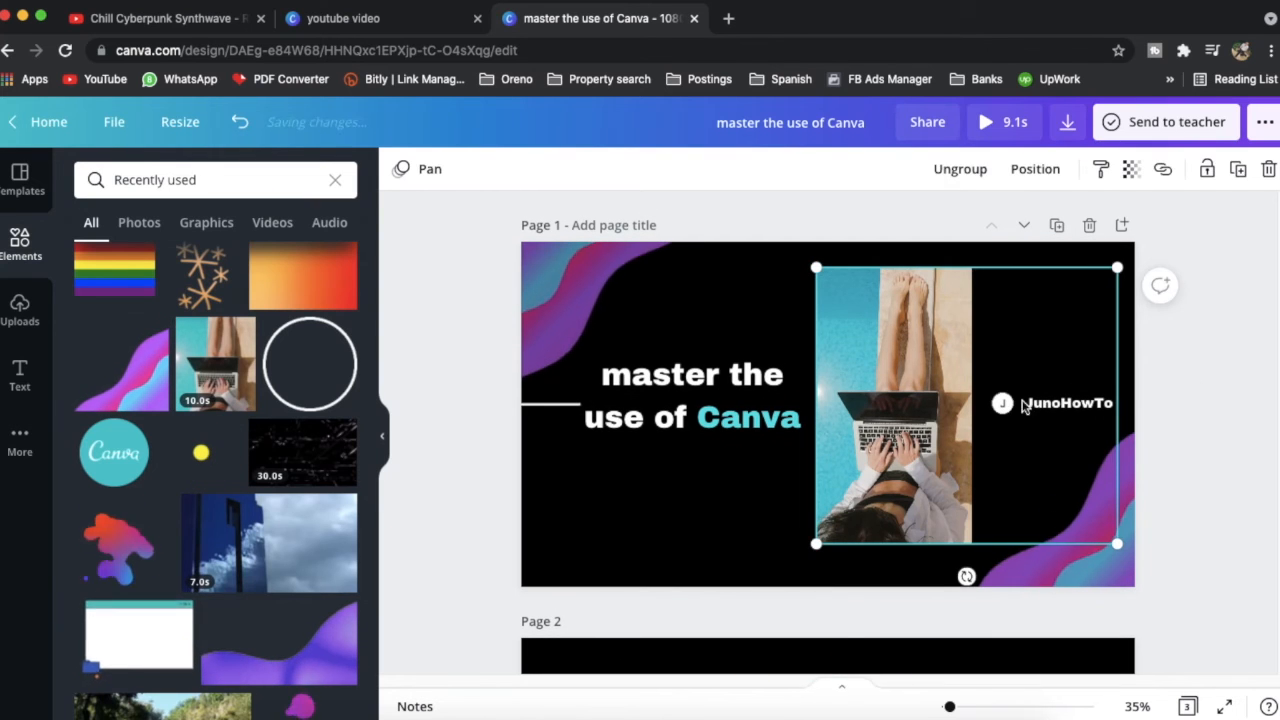
click(1214, 366)
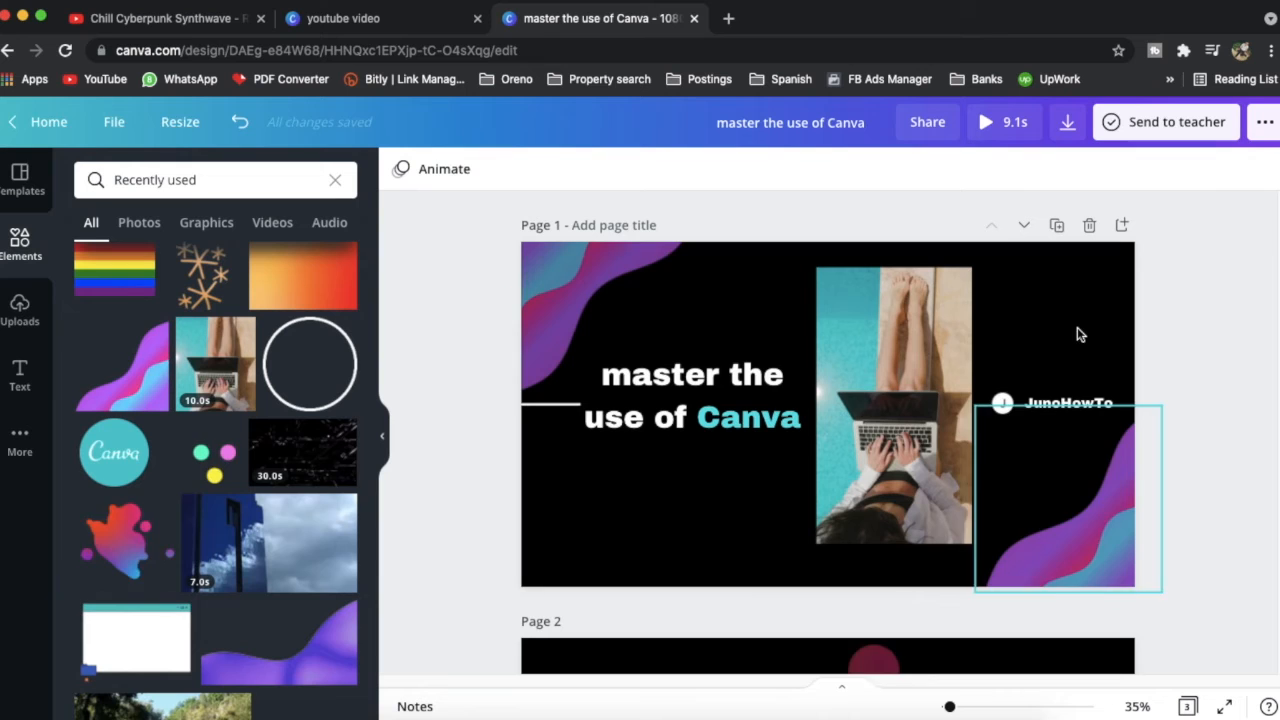
click(1004, 402)
scroll(1004, 402, down, 8)
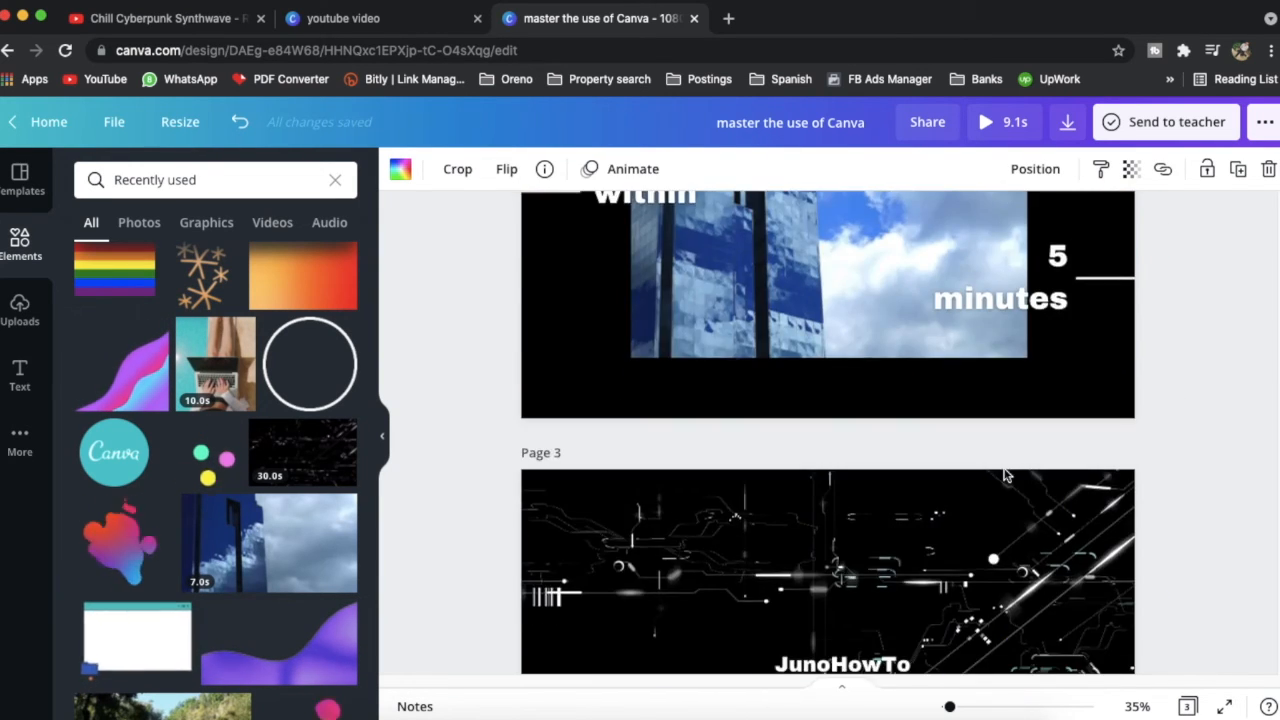
drag(1020, 449, 769, 478)
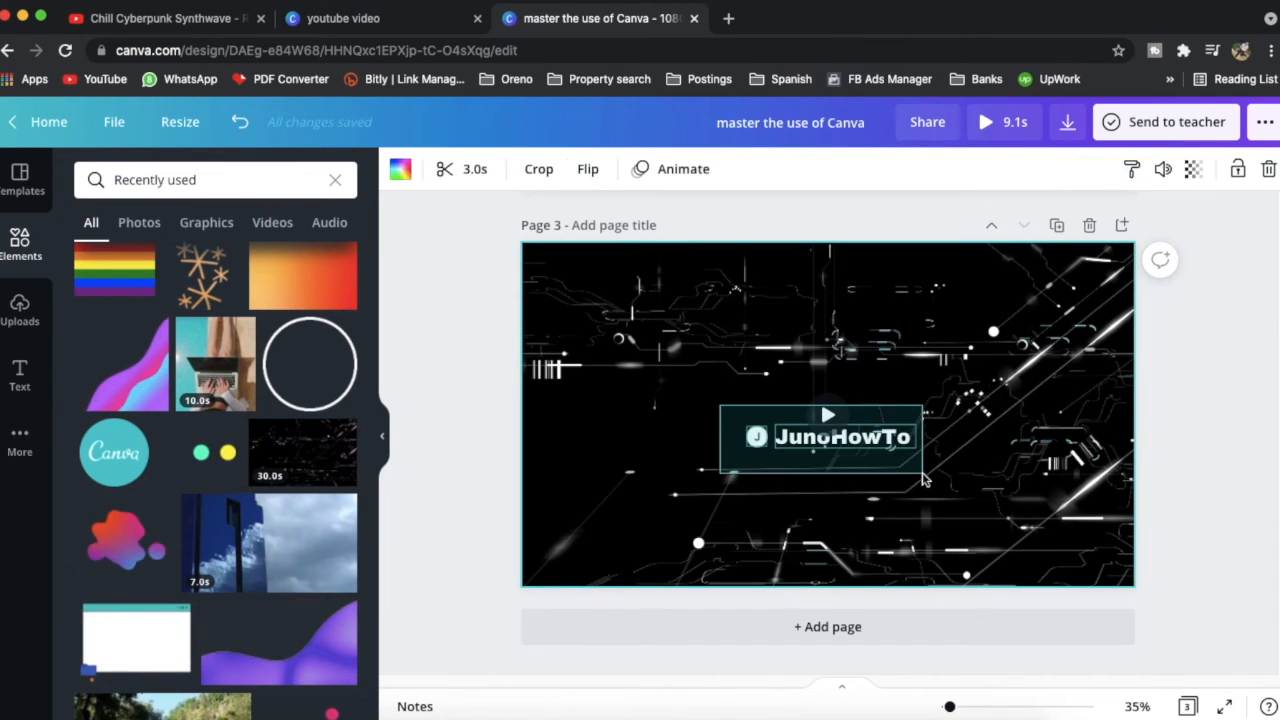
click(905, 445)
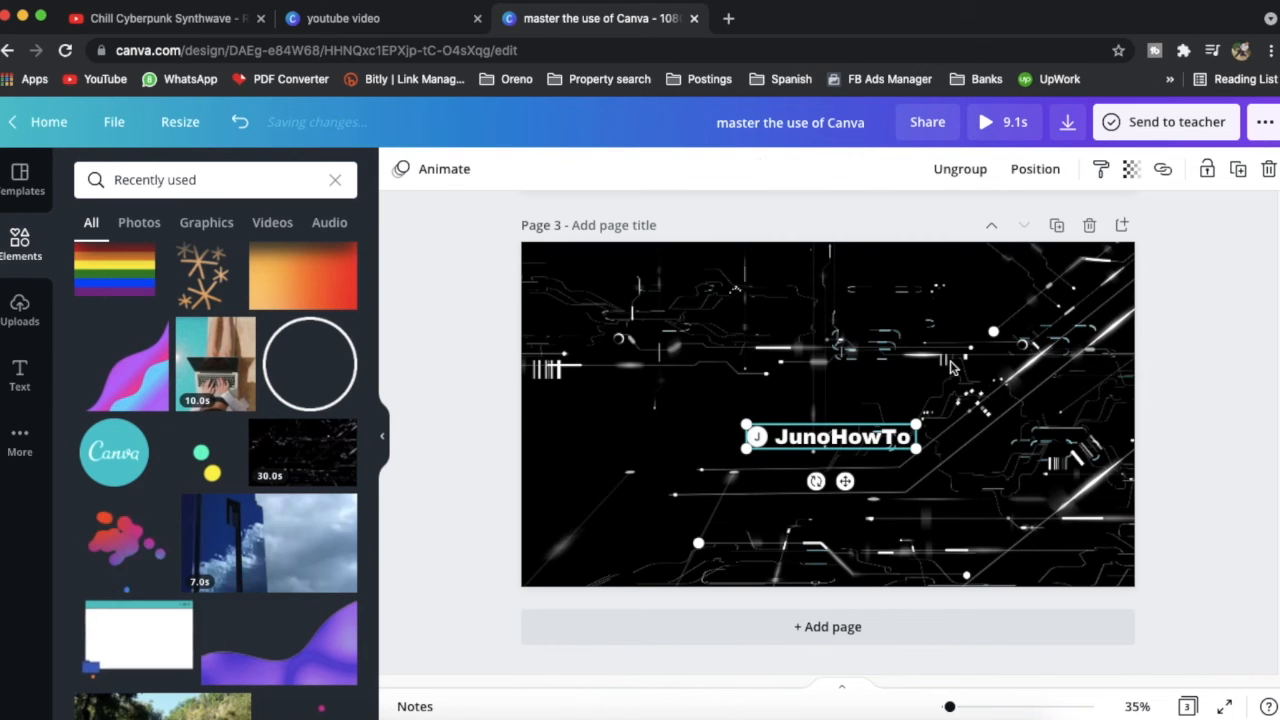
- Group the laptop video clip, the round J logo and the "JunoHowTo" text on page 1
scroll(1205, 402, up, 10)
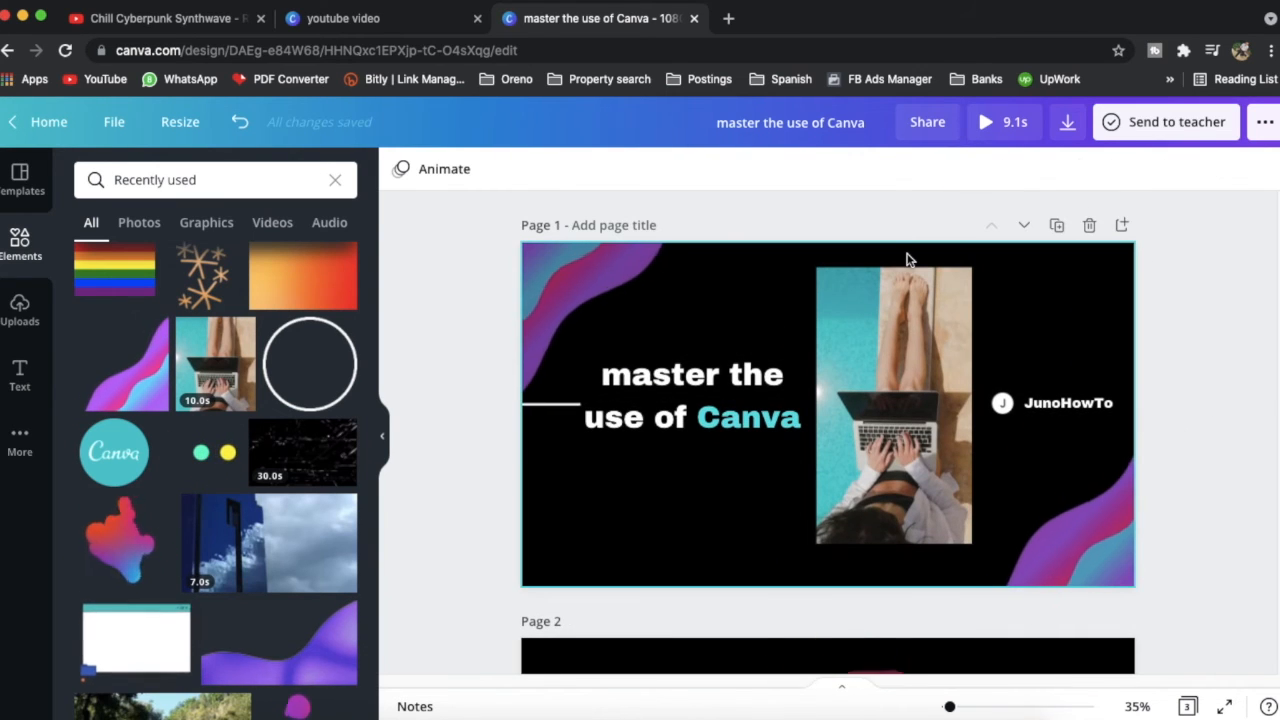
drag(909, 258, 1065, 400)
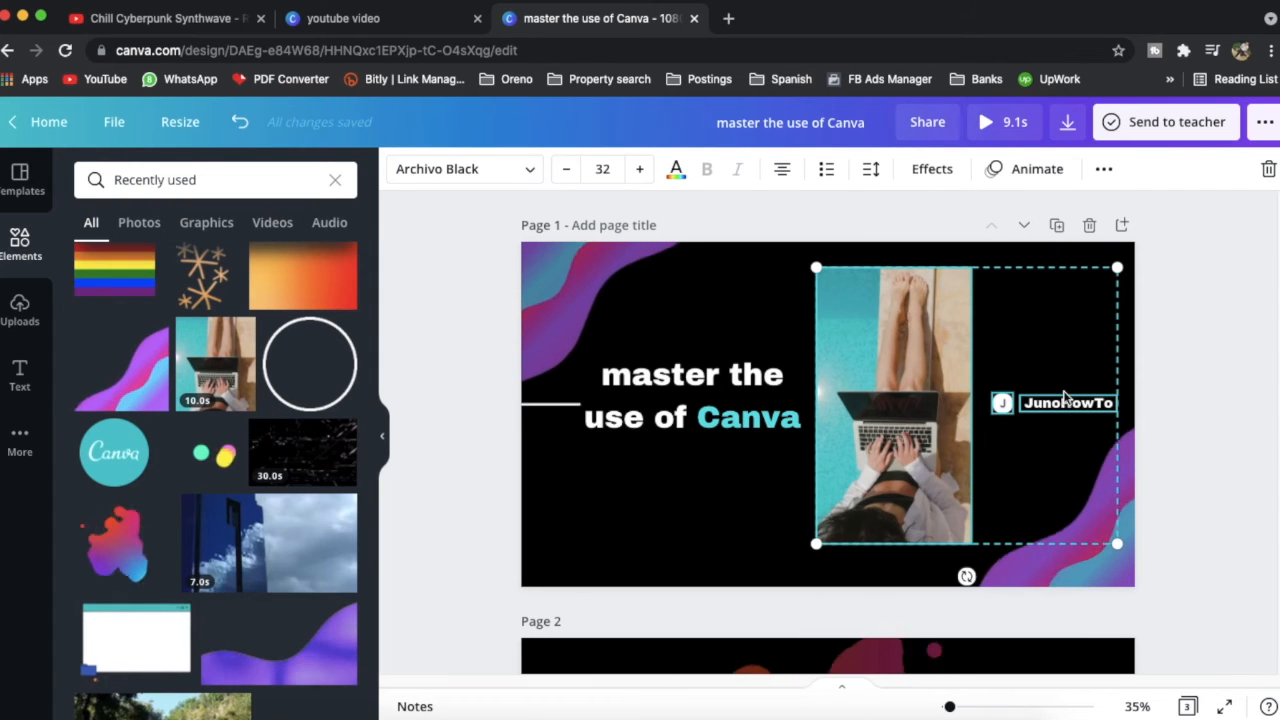
key(super+g)
click(1228, 426)
scroll(1228, 424, down, 10)
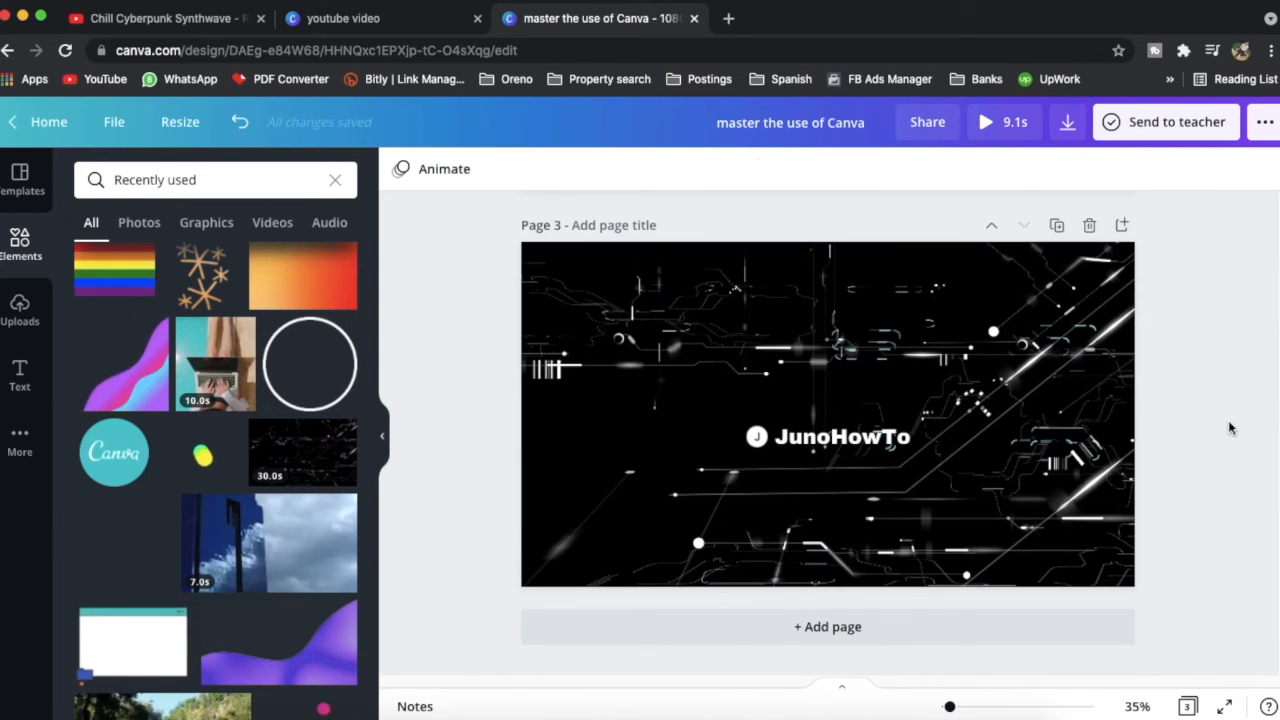
- Duplicate the "JunoHowTo" text on page 3, place the copy just above the original, and replace its text with "with"
click(903, 443)
click(1028, 414)
click(872, 436)
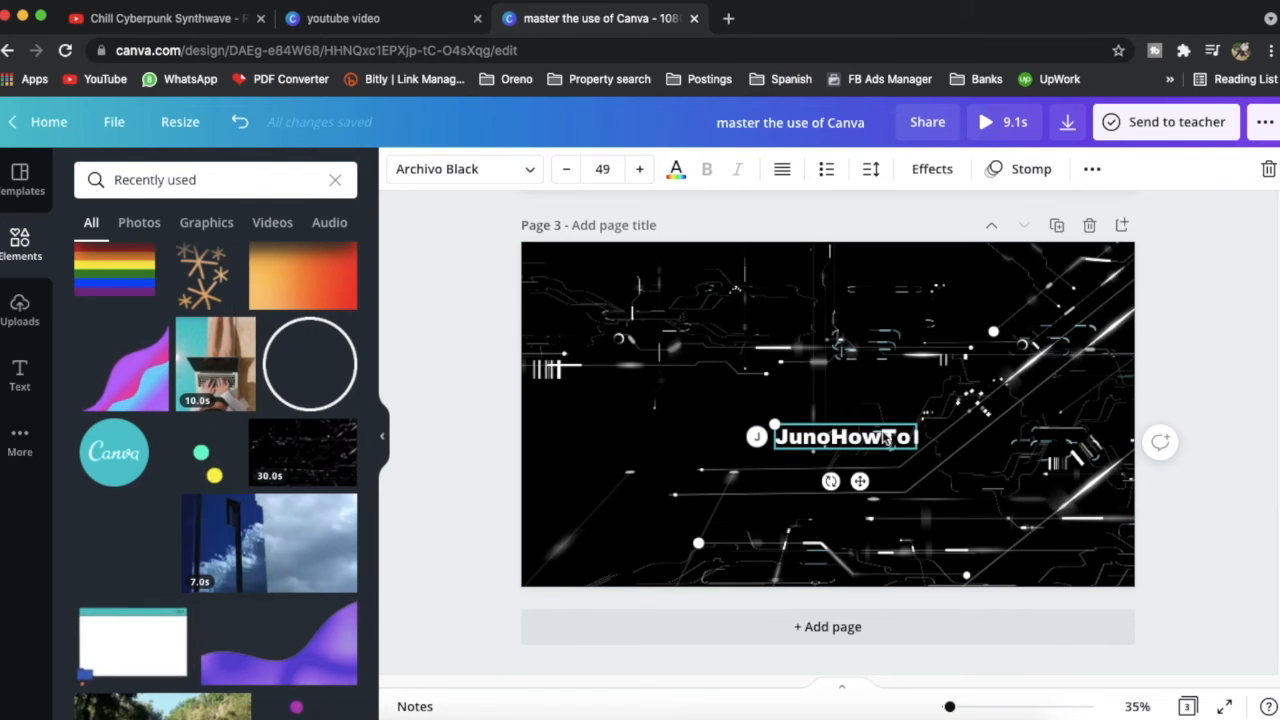
key(super+d)
drag(869, 486, 851, 437)
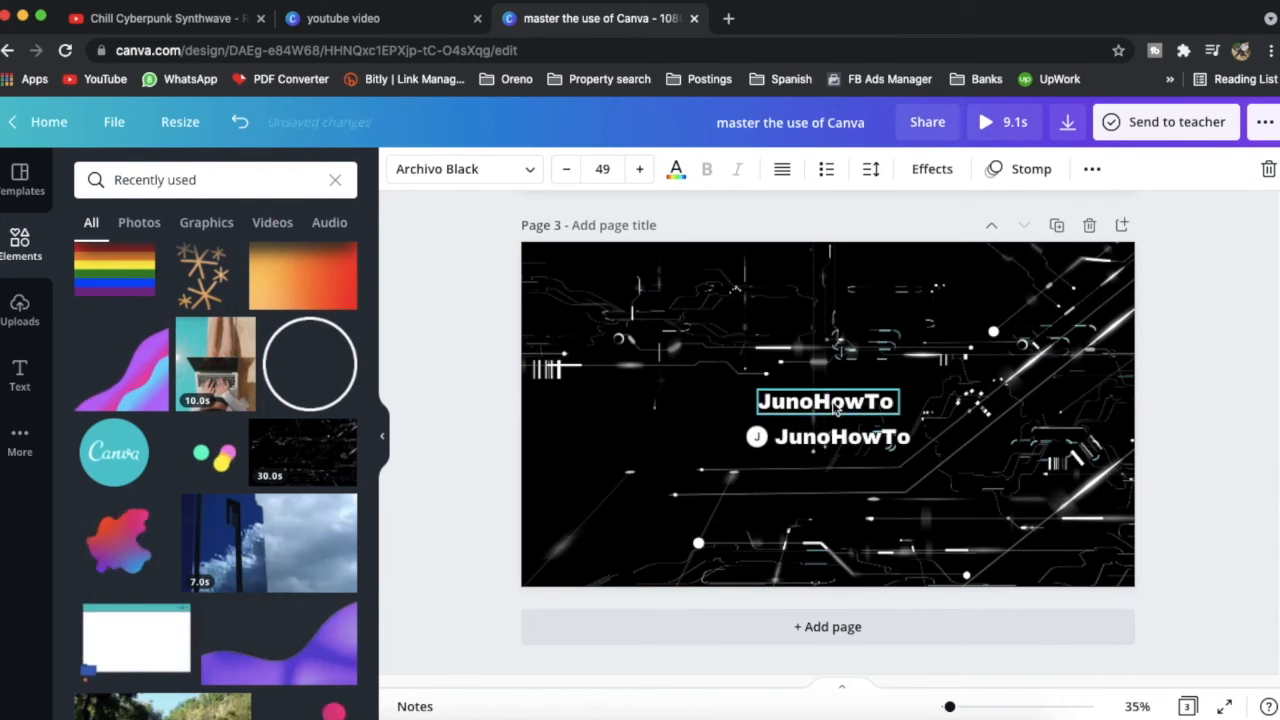
key(BackSpace)
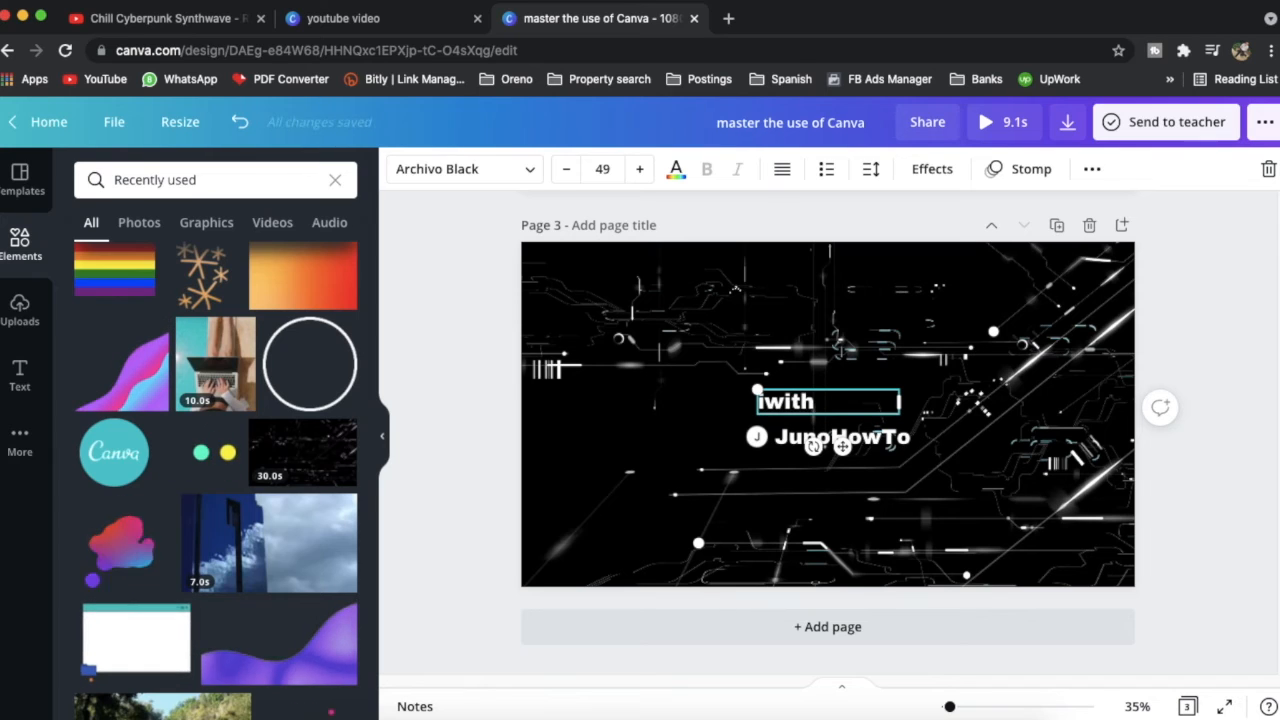
- Apply the Hollow effect to the "with" text, fit its box to the word, and center it horizontally above "JunoHowTo"
click(920, 174)
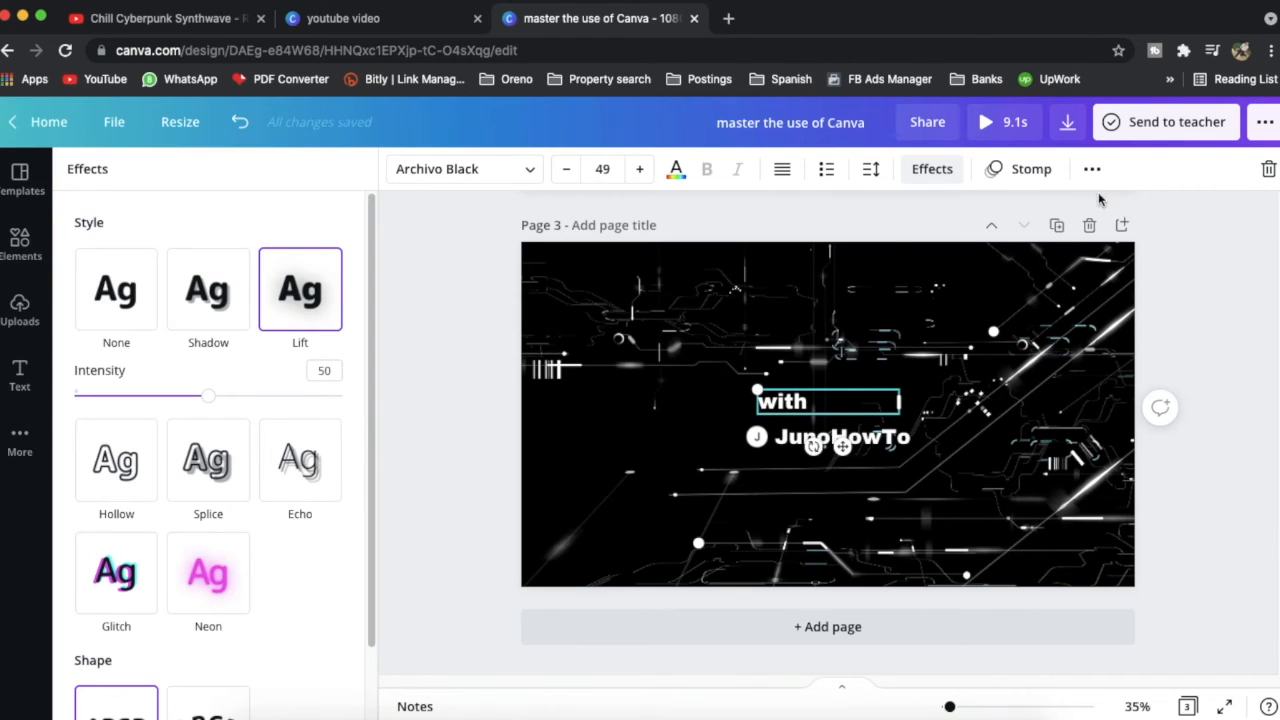
click(113, 480)
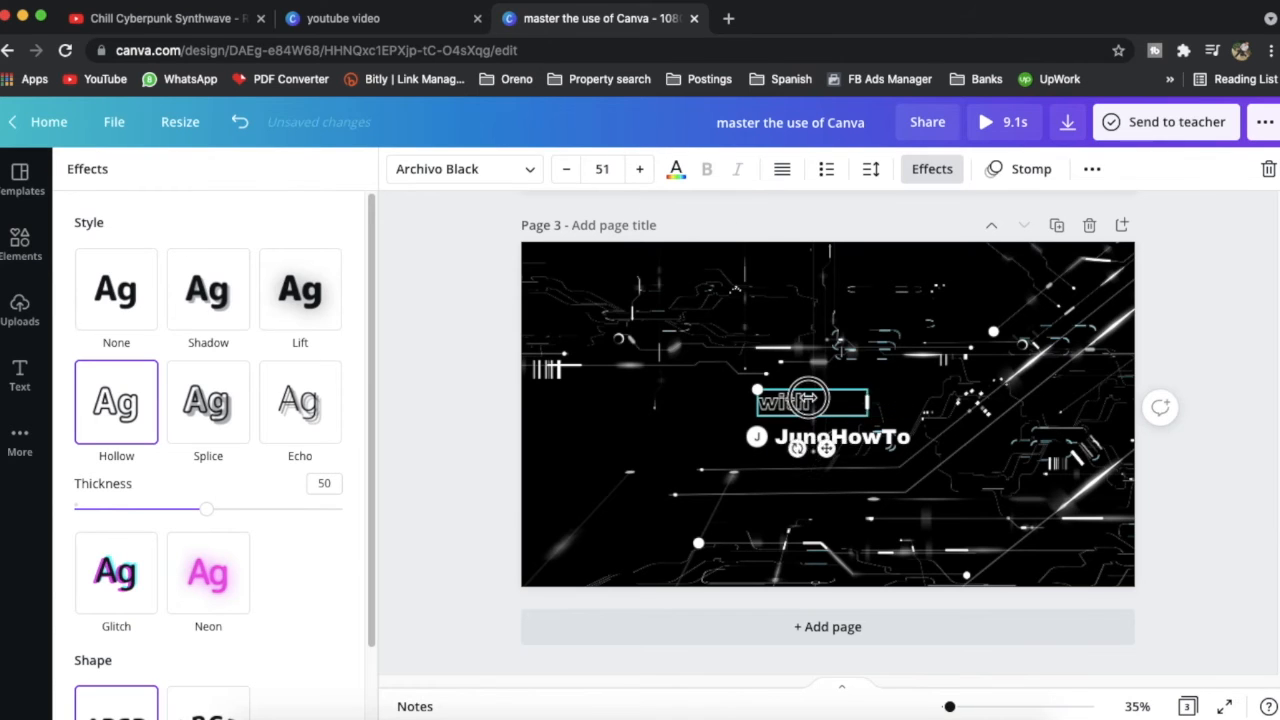
drag(808, 445, 843, 438)
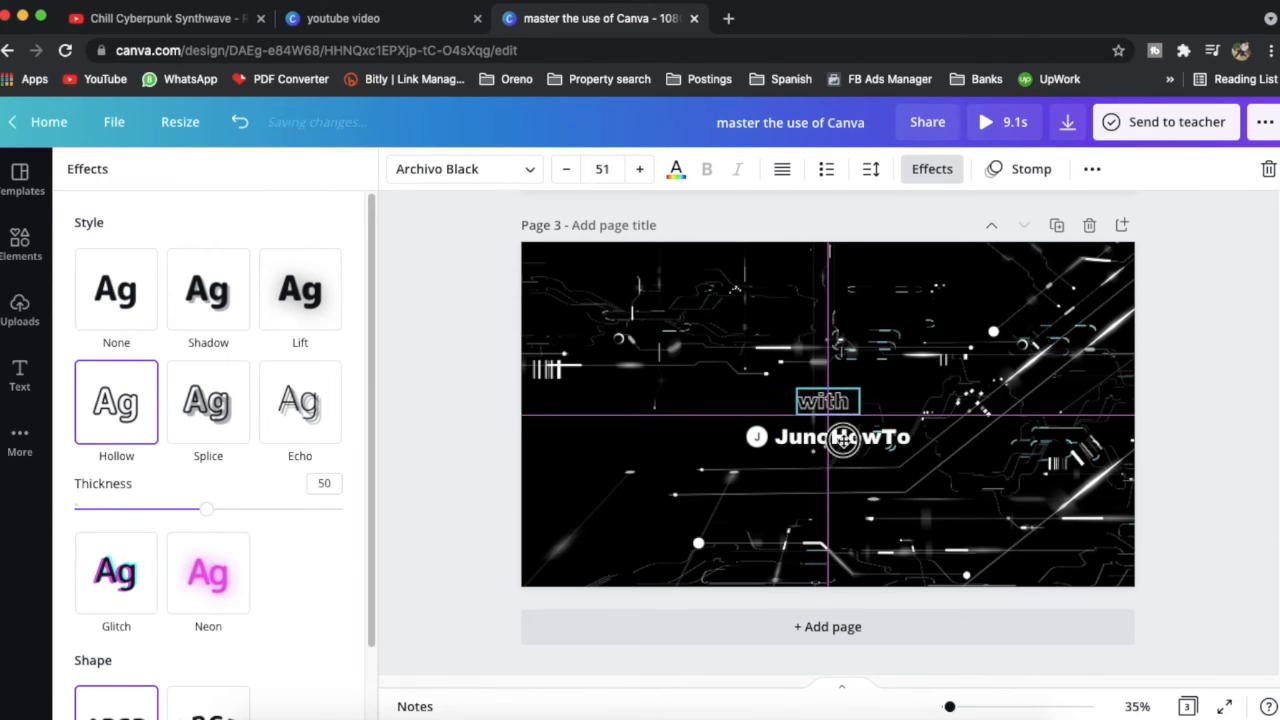
click(135, 297)
click(126, 402)
- Duplicate the hollow "with" text, remove the copy's text effect, and place it overlapping slightly below the original
click(787, 425)
click(844, 402)
drag(845, 402, 855, 422)
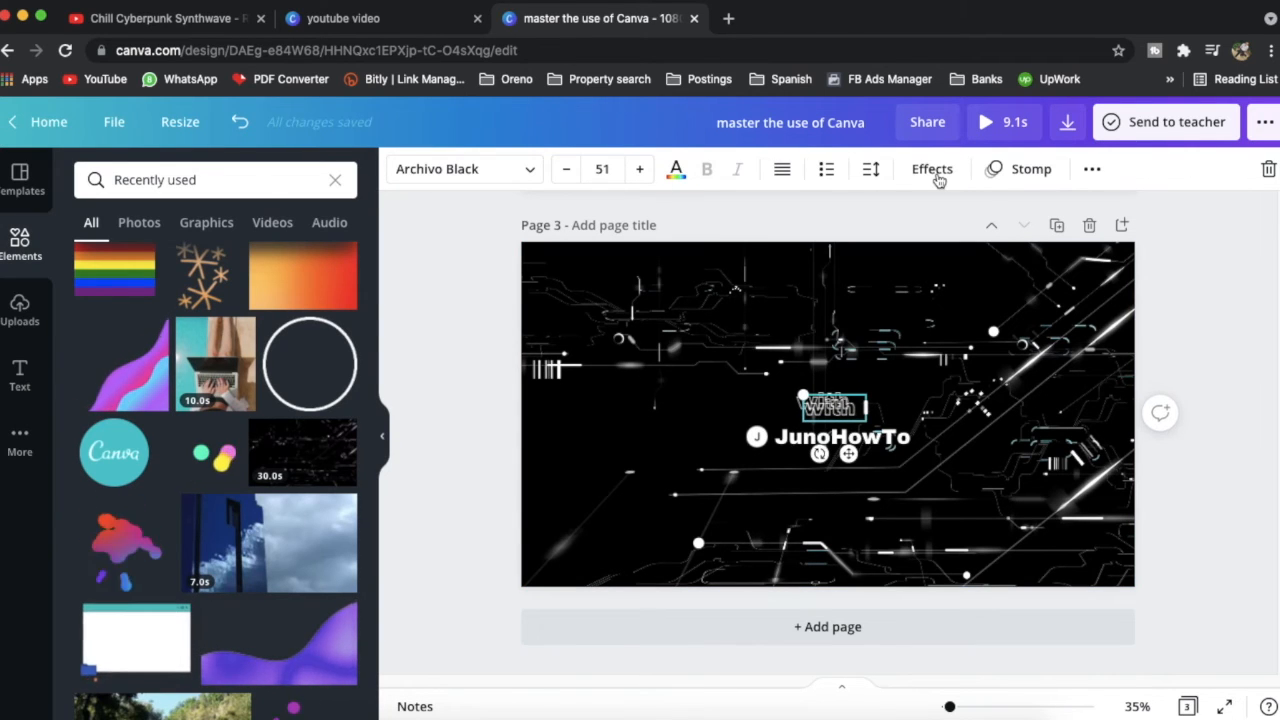
click(905, 175)
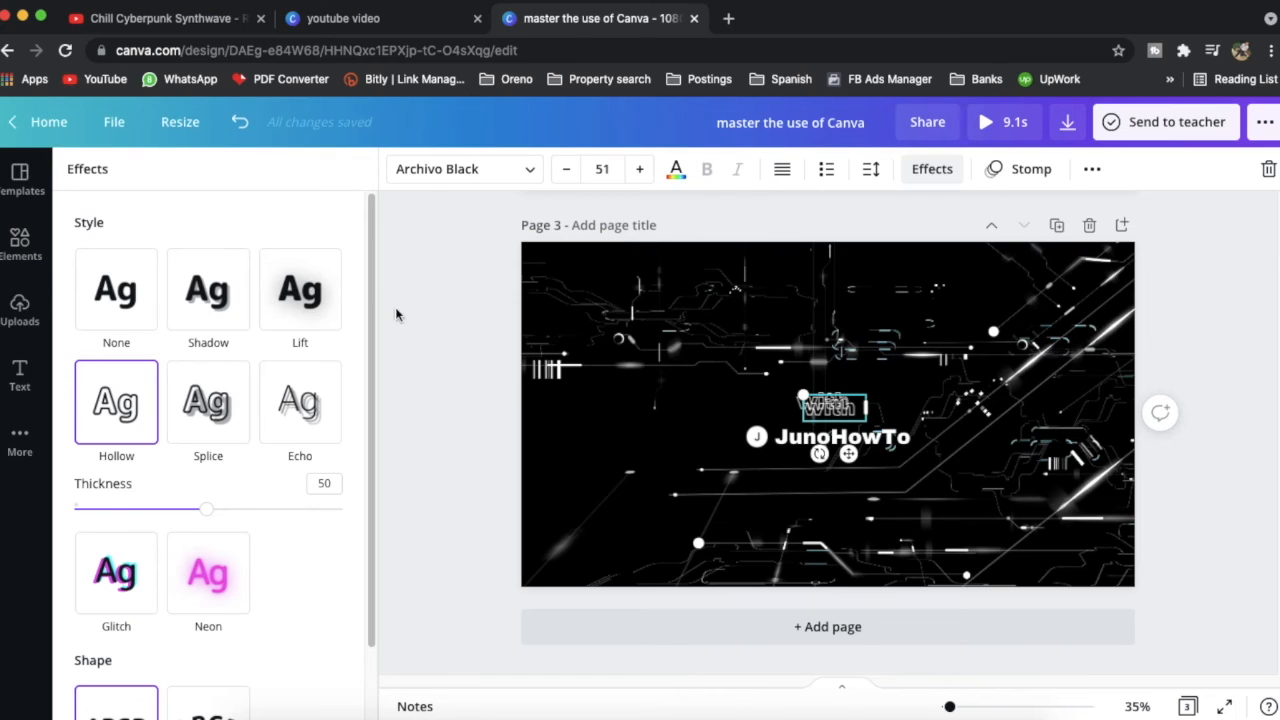
click(135, 290)
drag(848, 455, 848, 459)
- Set the transparency of the solid "with" text on page 3 to 67
click(1091, 170)
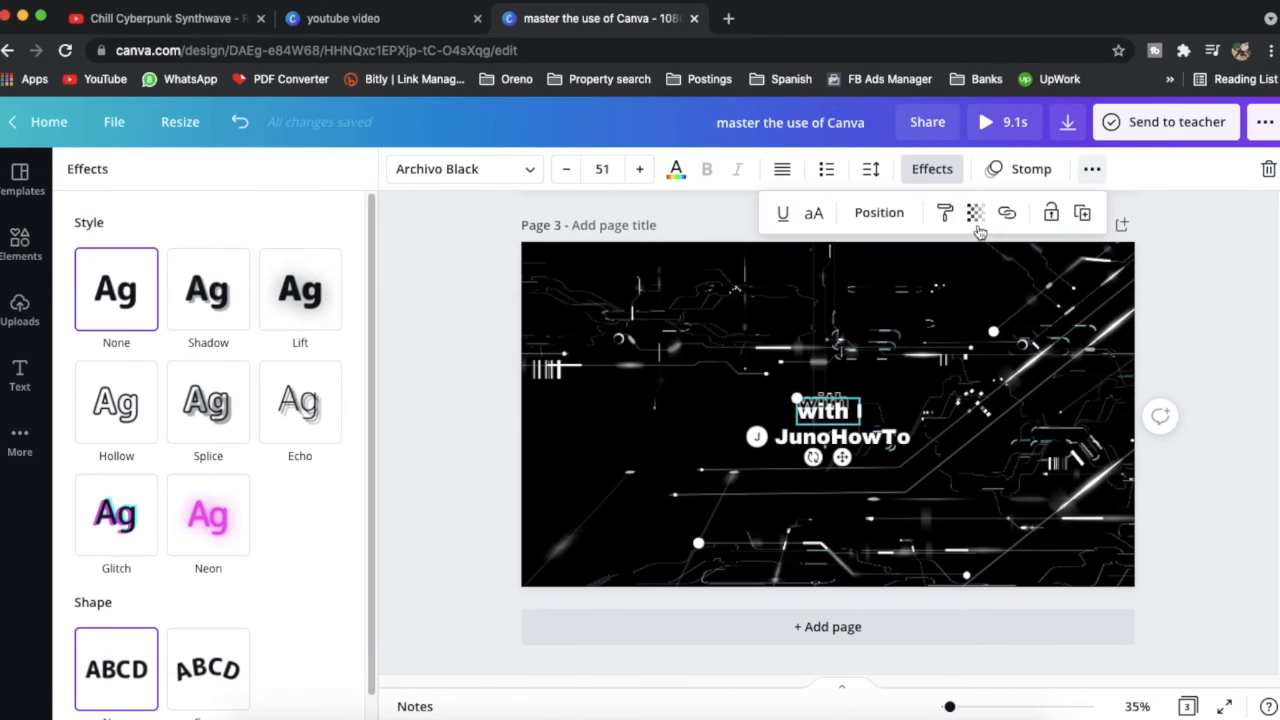
click(975, 214)
drag(886, 270, 876, 269)
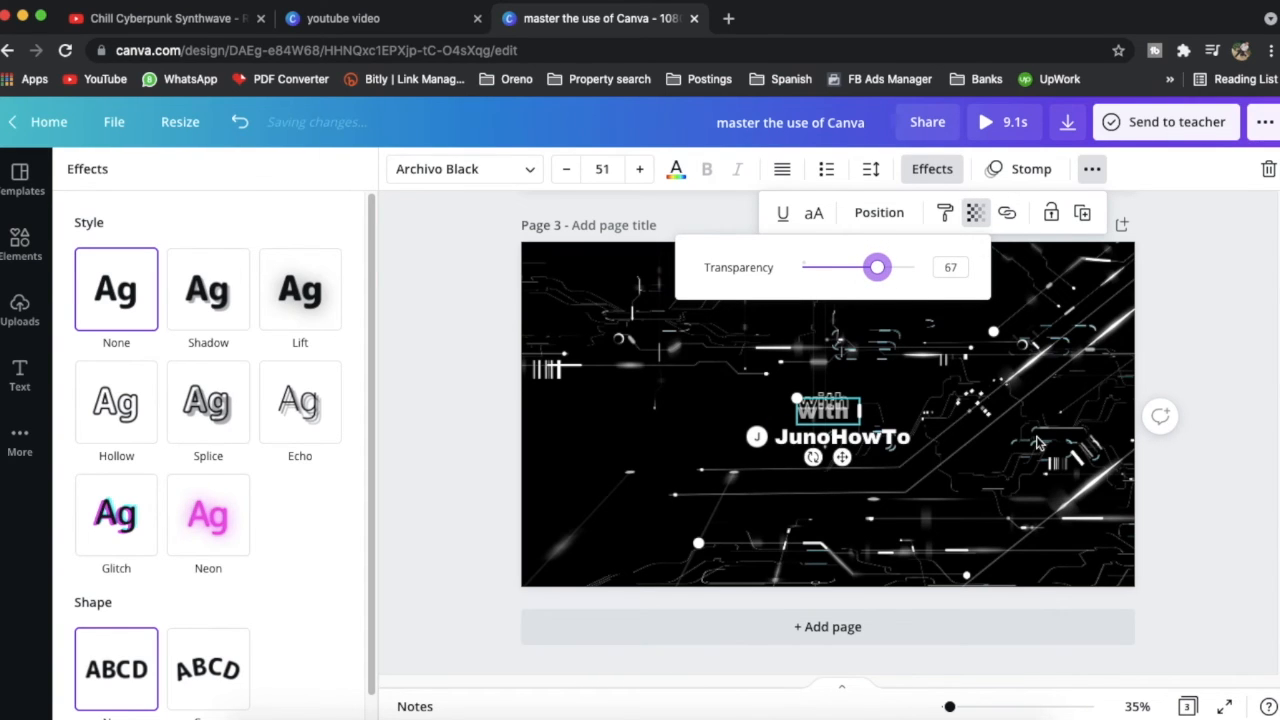
click(978, 227)
click(1177, 315)
scroll(886, 418, up, 1)
click(871, 488)
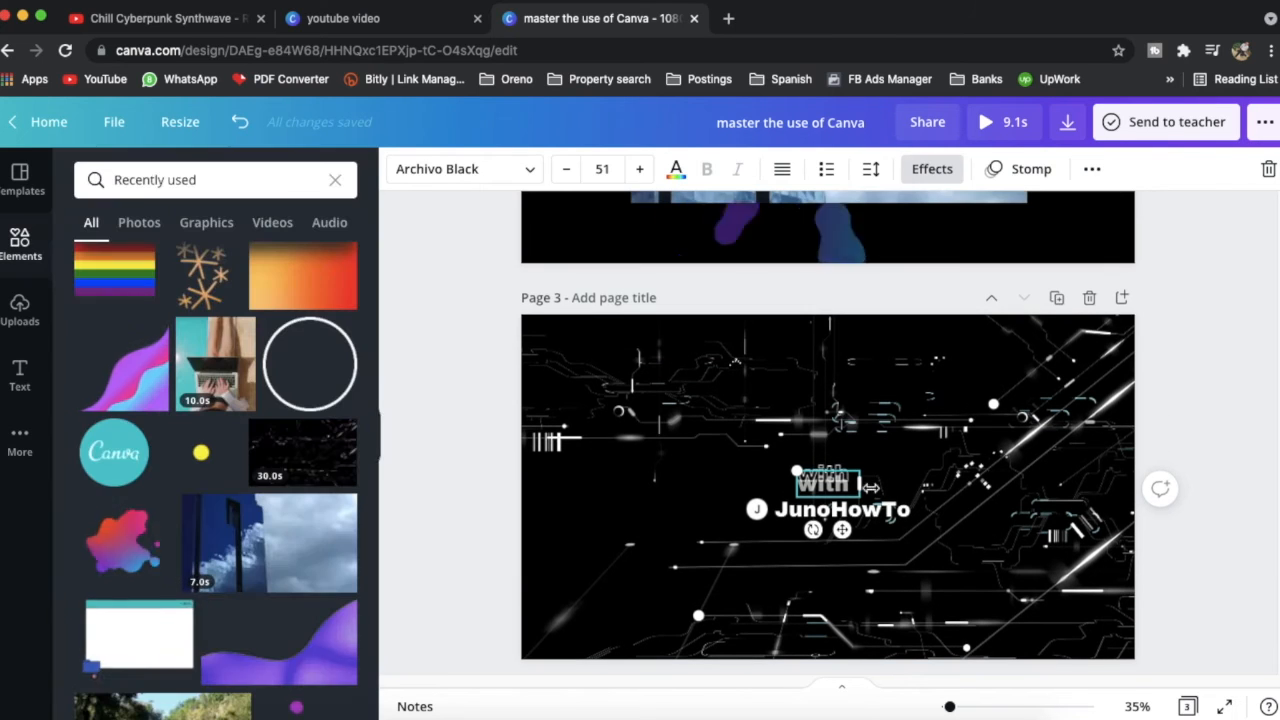
click(878, 488)
click(474, 566)
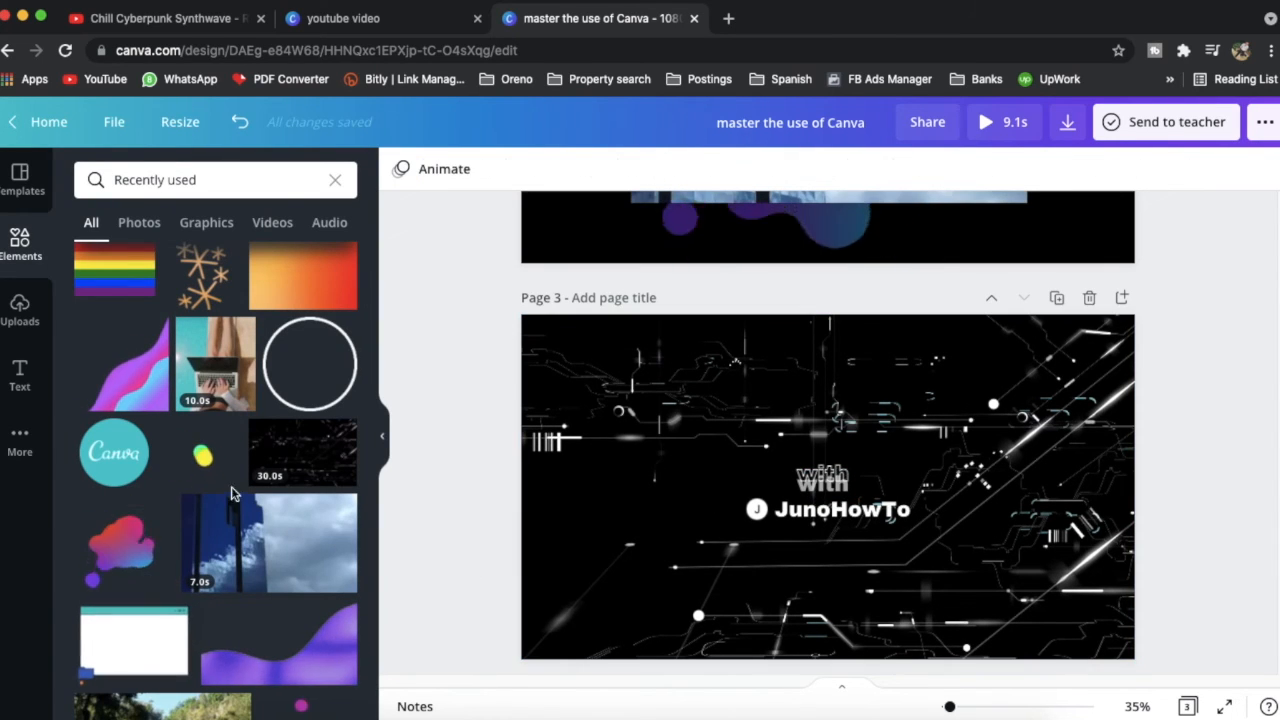
- Add the recently used animated colored dots to page 3, shrink them to about 351 by 351, and place them over the J logo
click(220, 462)
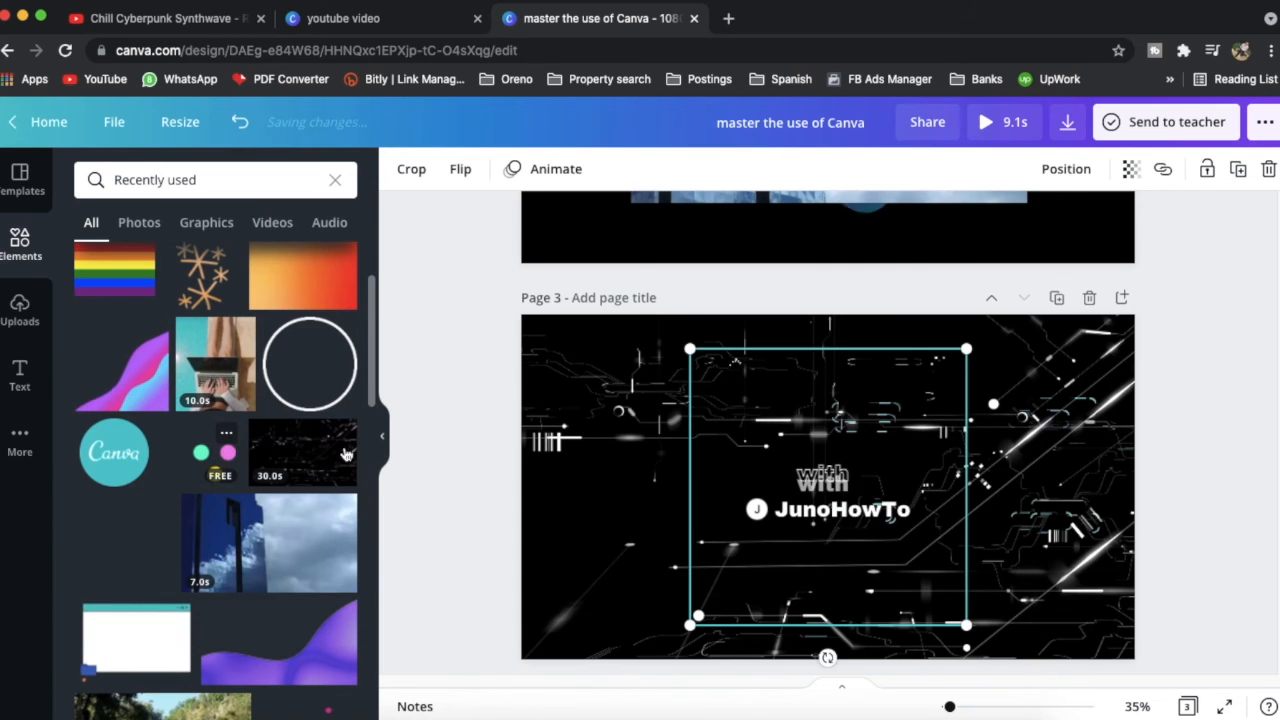
drag(876, 546, 803, 457)
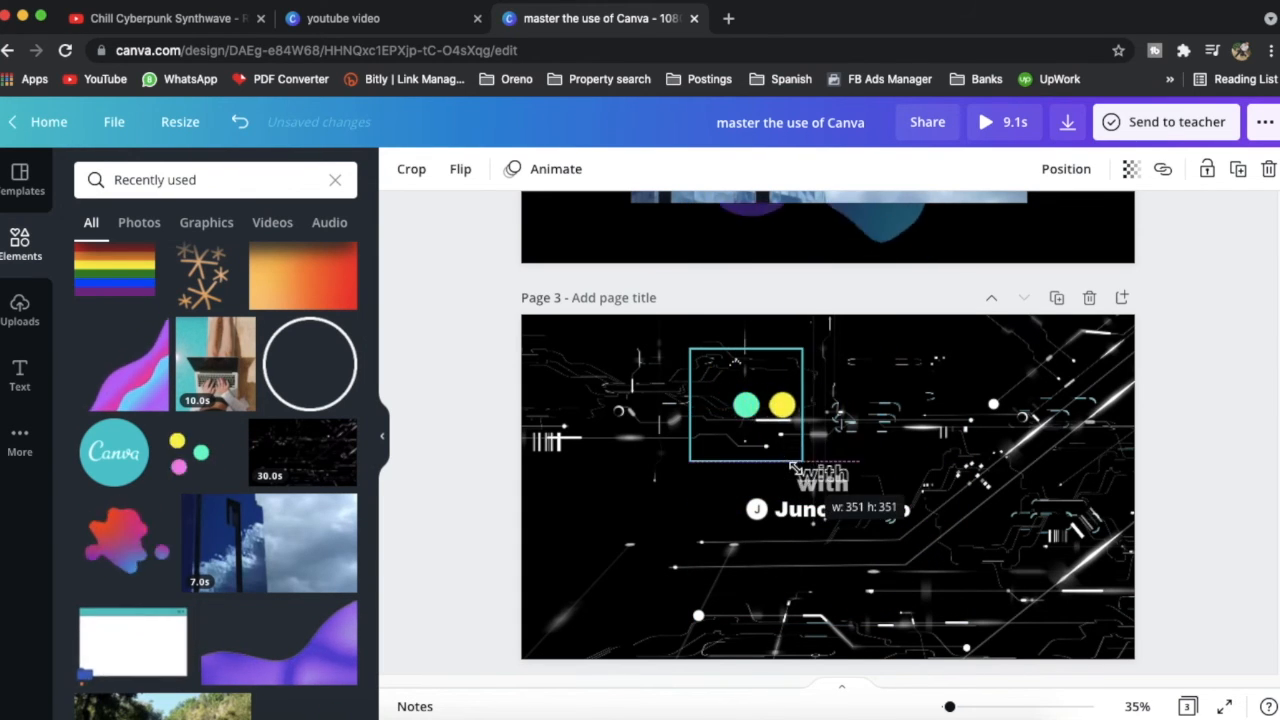
drag(785, 405, 793, 508)
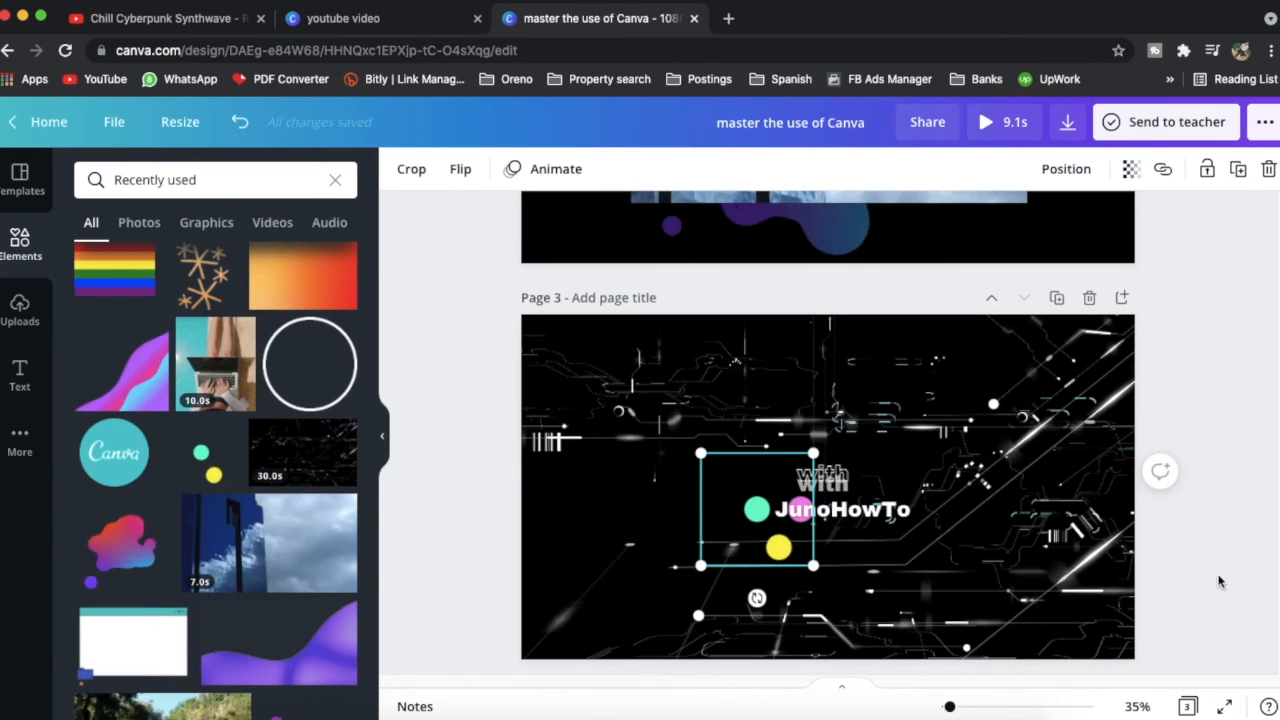
- Set the transparency of the animated colored dots on page 3 to 35
click(1125, 174)
drag(1074, 225, 995, 240)
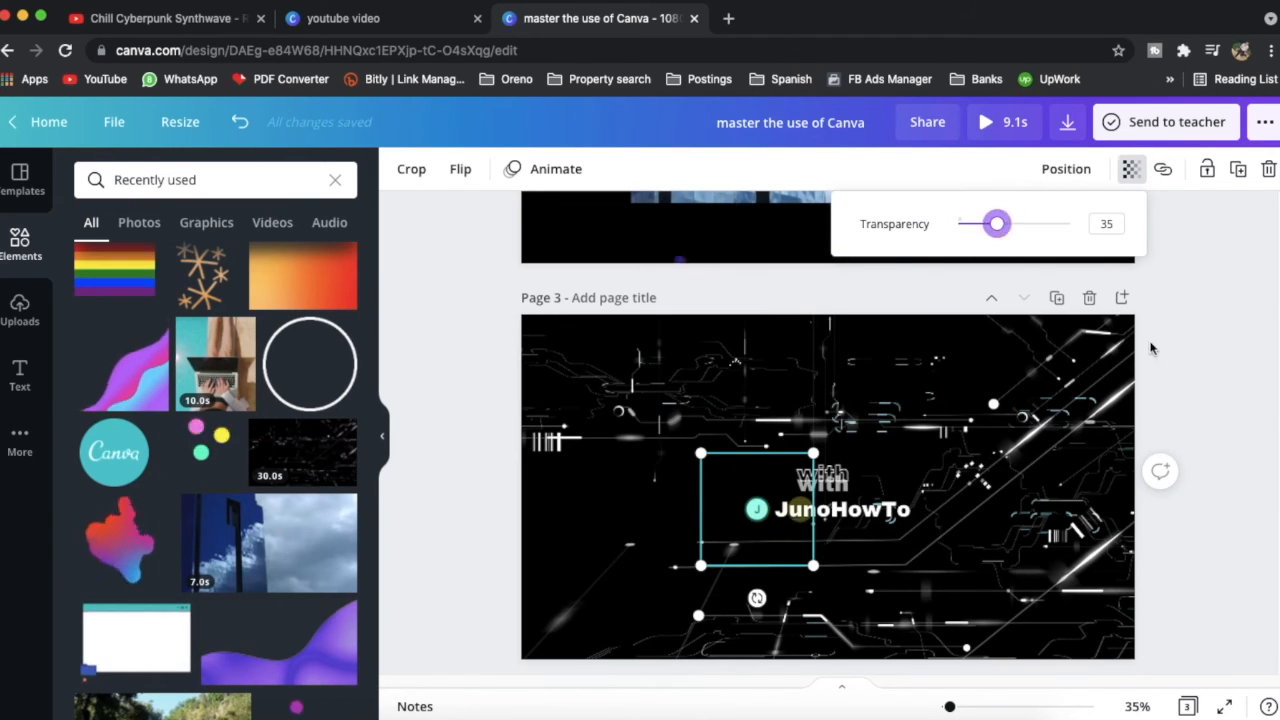
click(1191, 343)
click(383, 440)
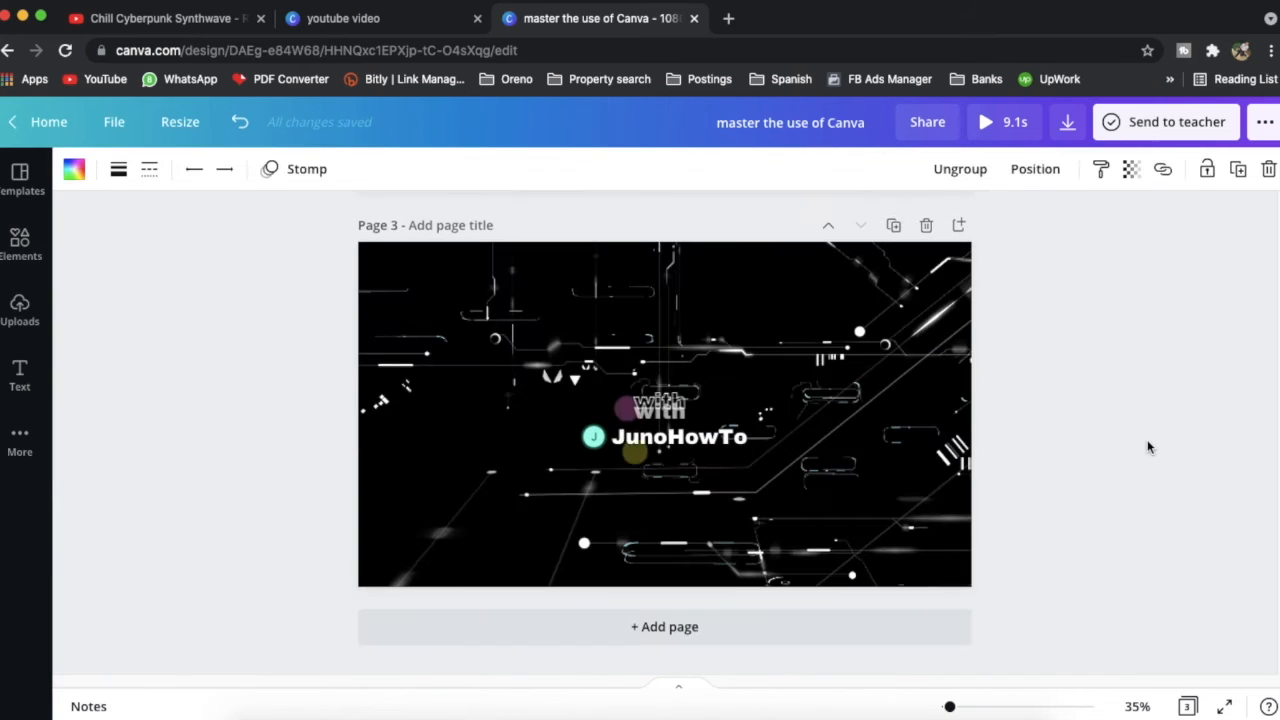
scroll(1155, 395, up, 10)
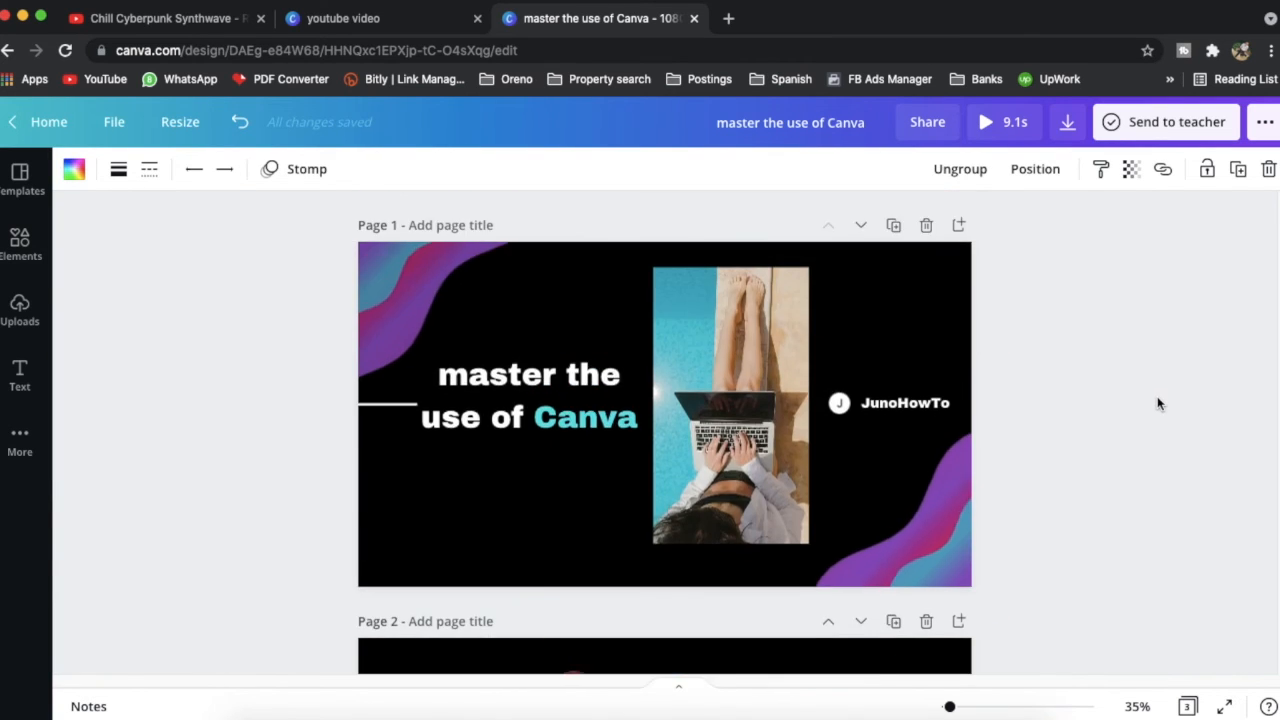
scroll(1151, 402, up, 2)
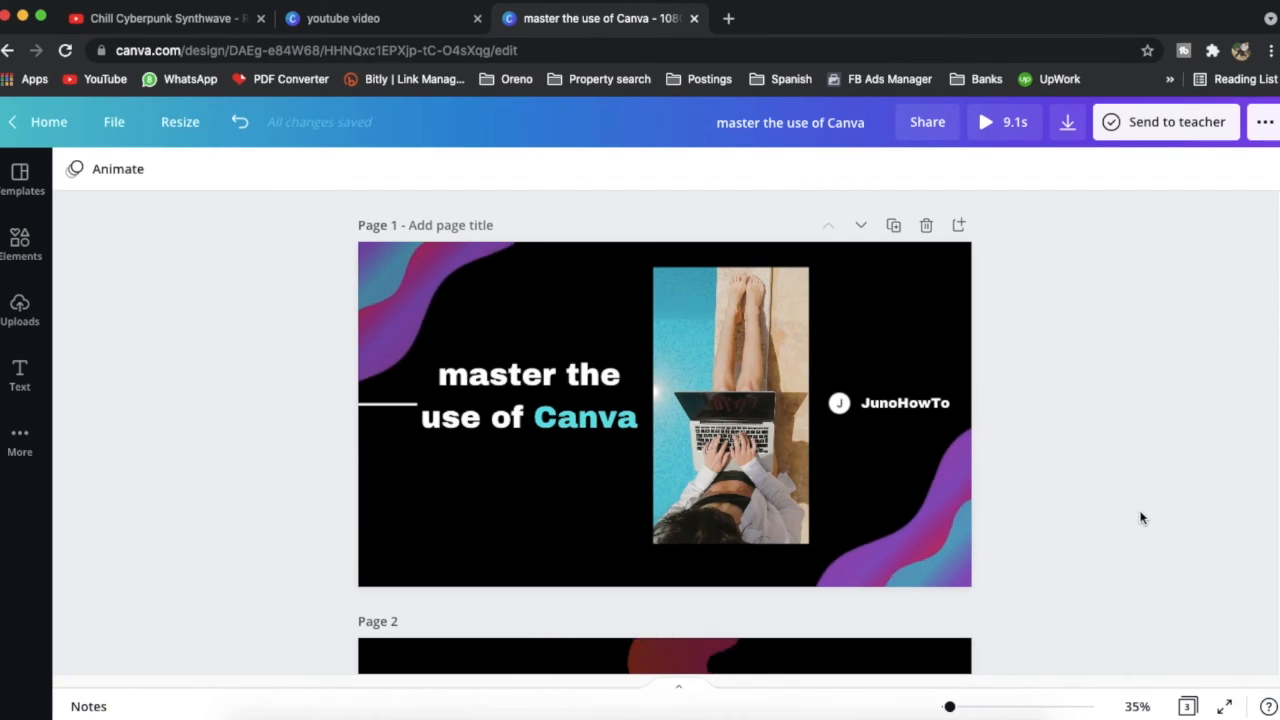
scroll(1141, 510, down, 8)
scroll(1143, 504, up, 7)
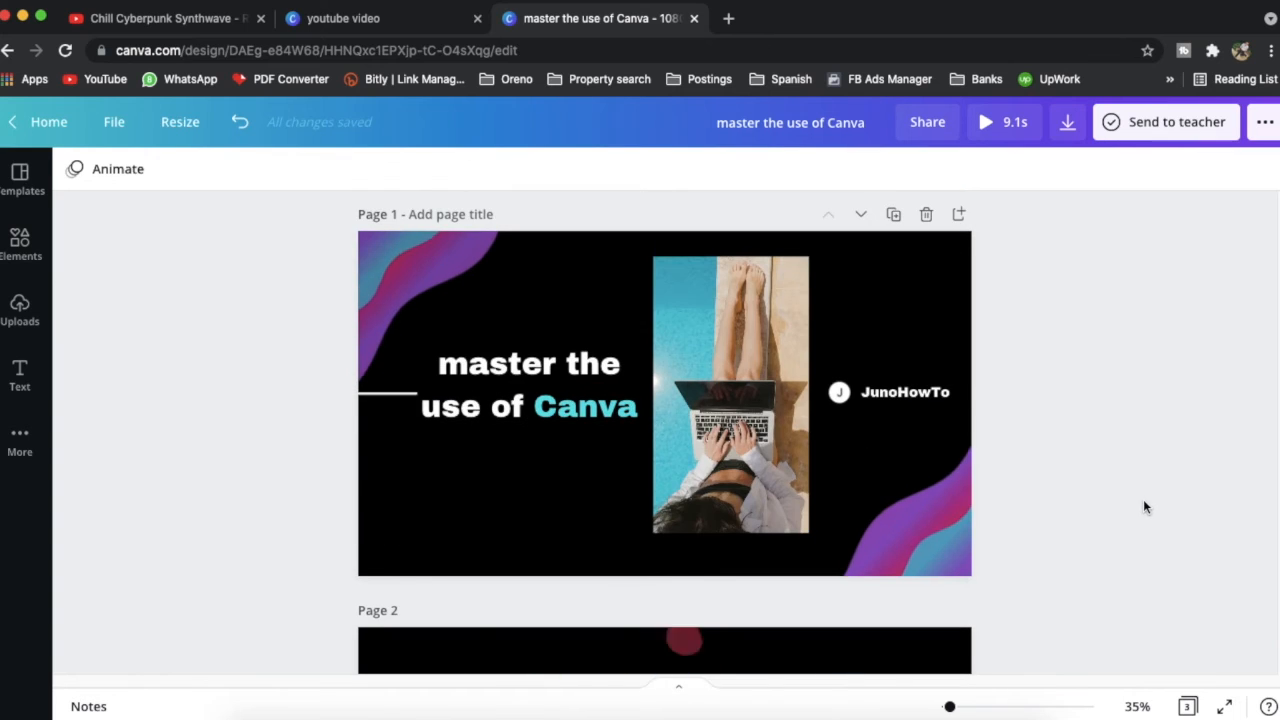
- Search the elements for "tech", view the audio results, and clear the search
click(22, 245)
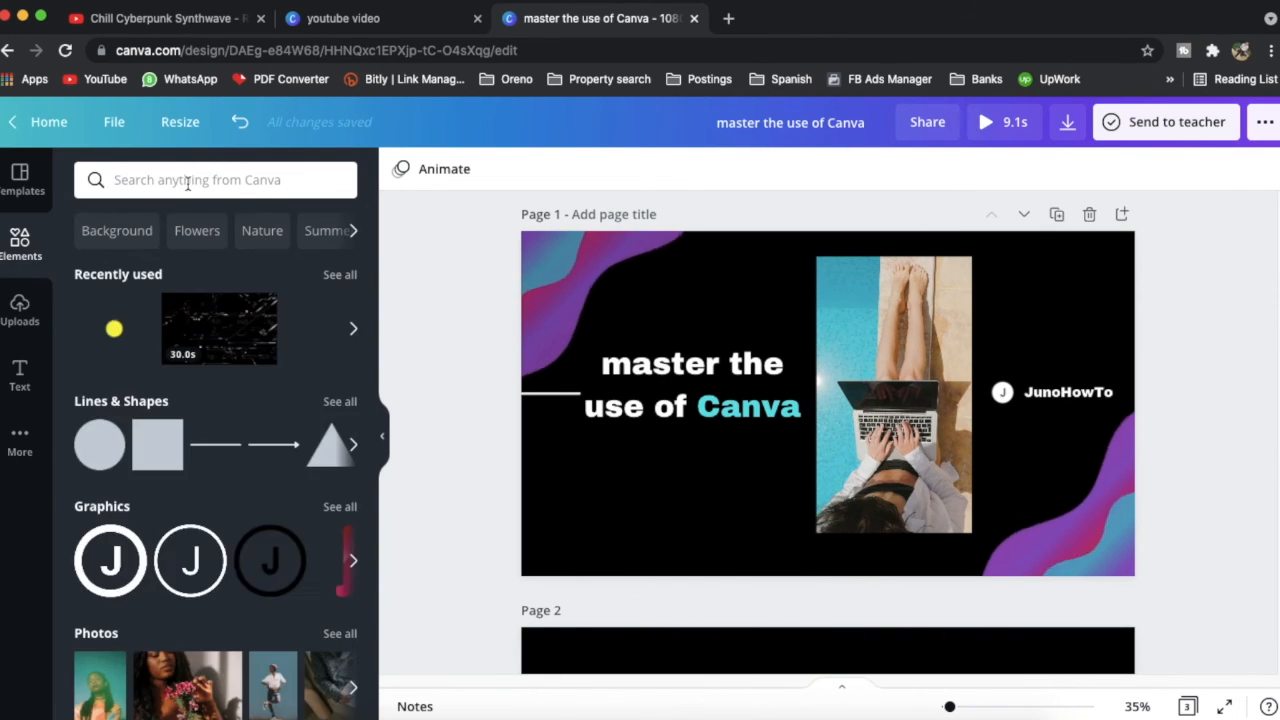
click(186, 182)
click(151, 371)
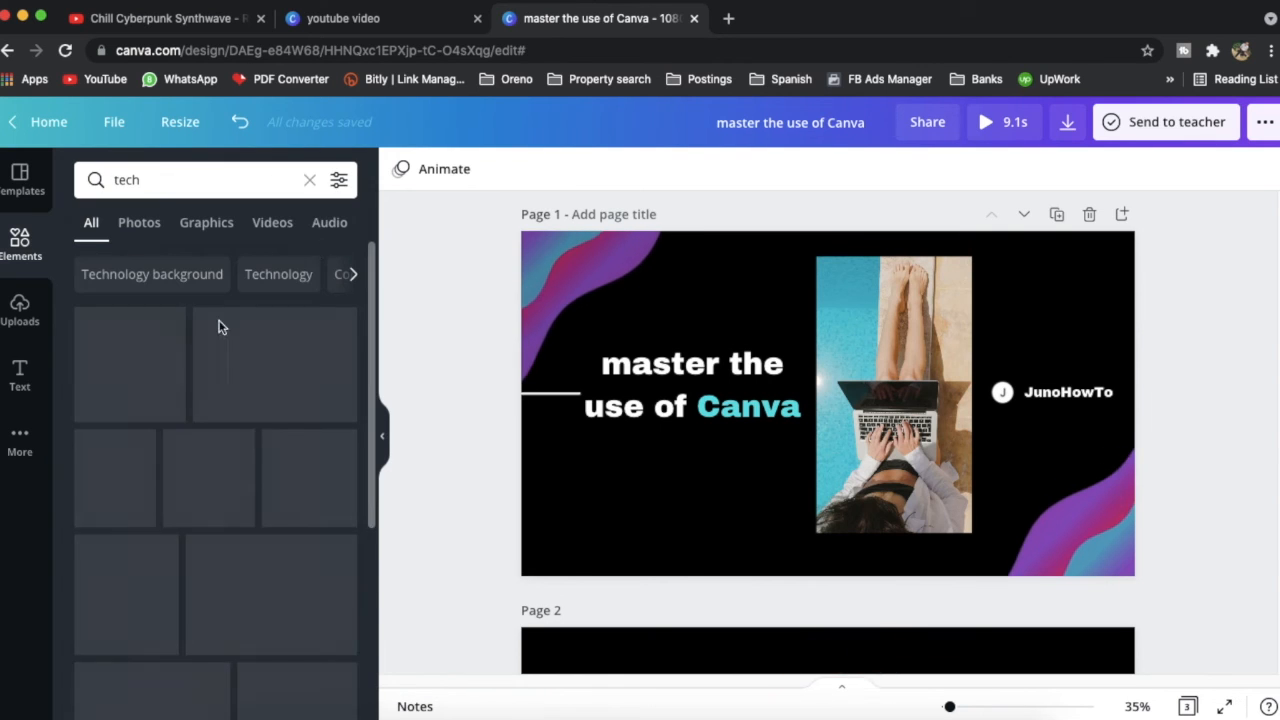
click(329, 222)
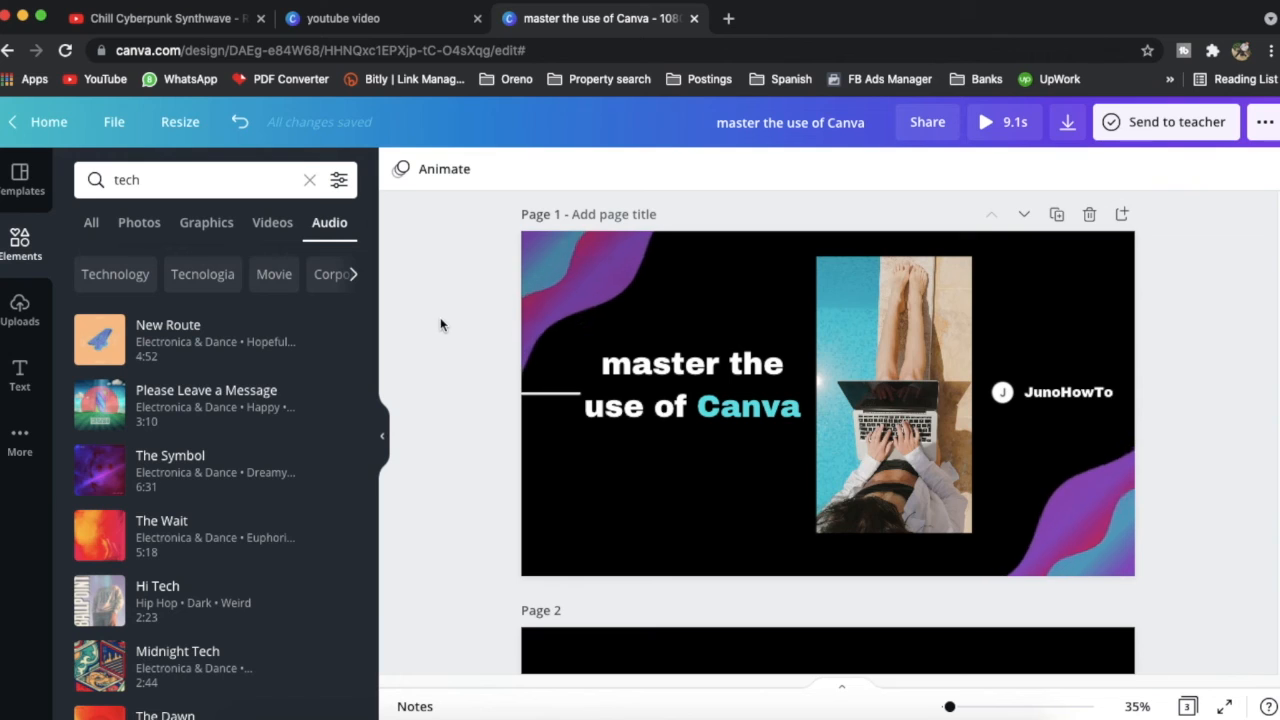
click(309, 179)
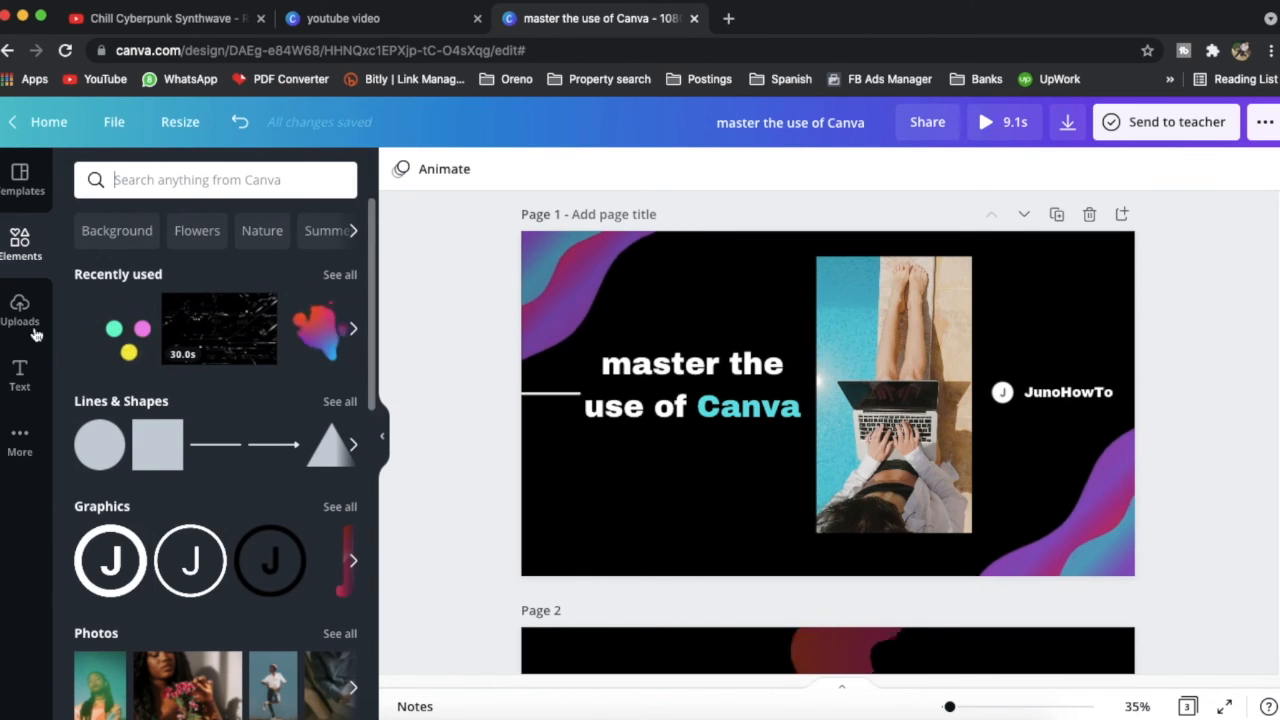
- Switch to the YouTube video "Chill Cyberpunk Synthwave - Rain City" and examine its title for the copyright status
click(172, 24)
scroll(622, 510, up, 5)
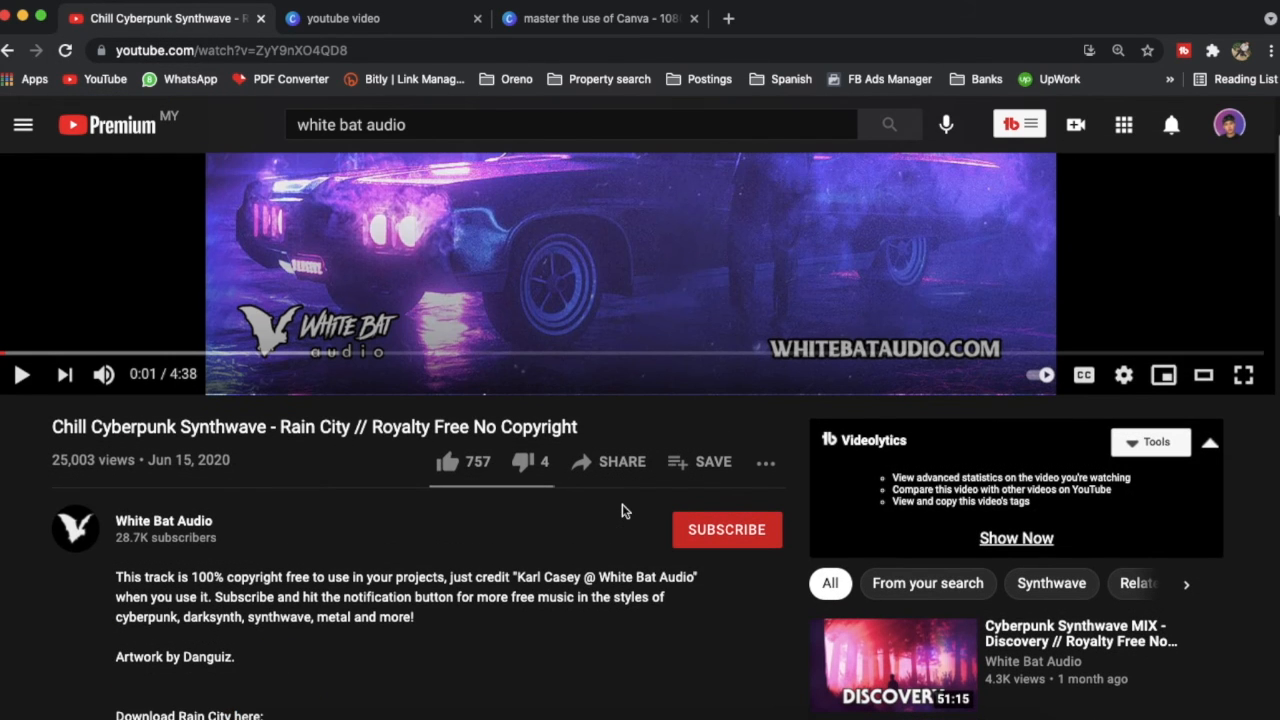
drag(372, 427, 539, 427)
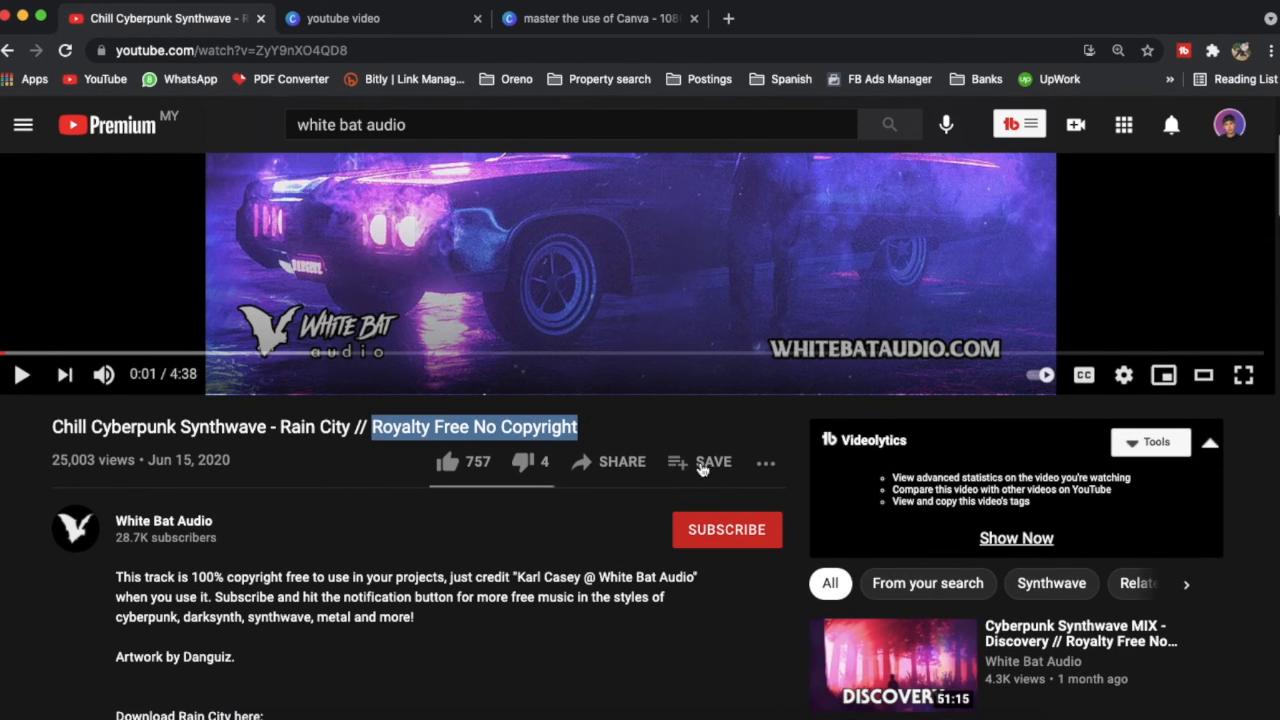
click(584, 450)
scroll(552, 460, up, 2)
scroll(558, 452, down, 3)
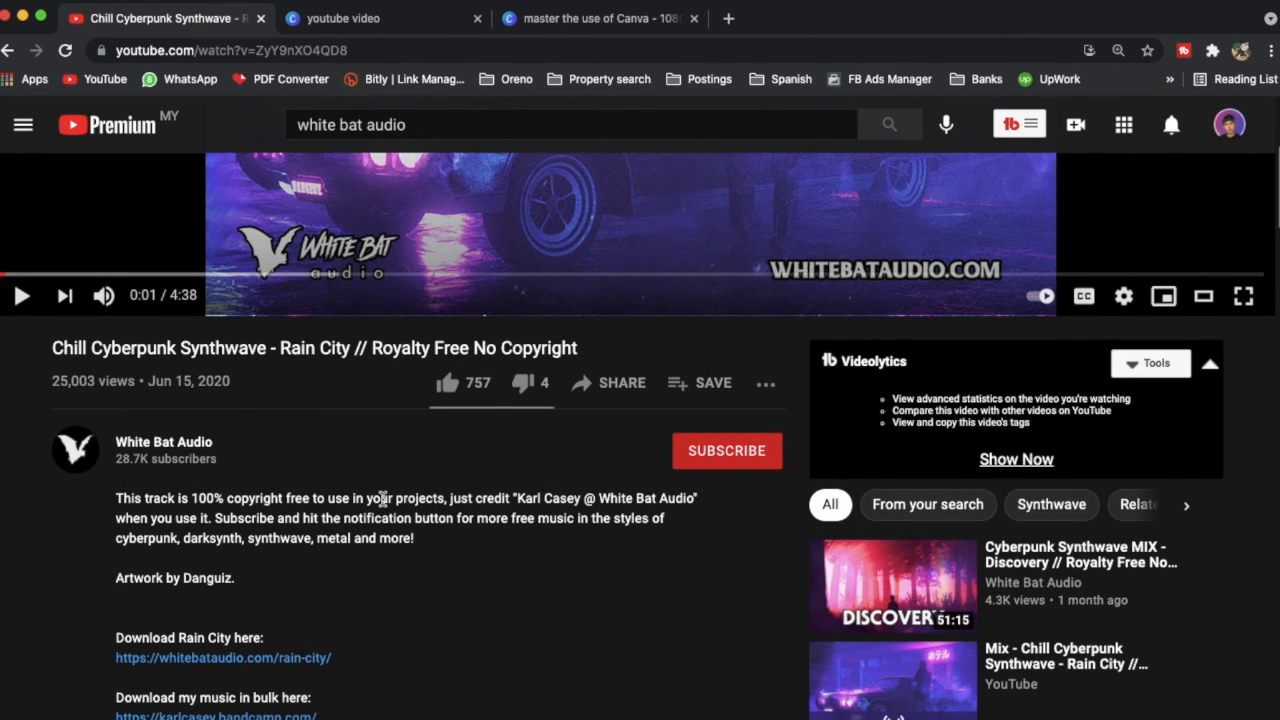
- Examine the video description for the track's usage terms, credit requirement and download link
scroll(355, 497, down, 1)
drag(116, 494, 357, 514)
click(470, 507)
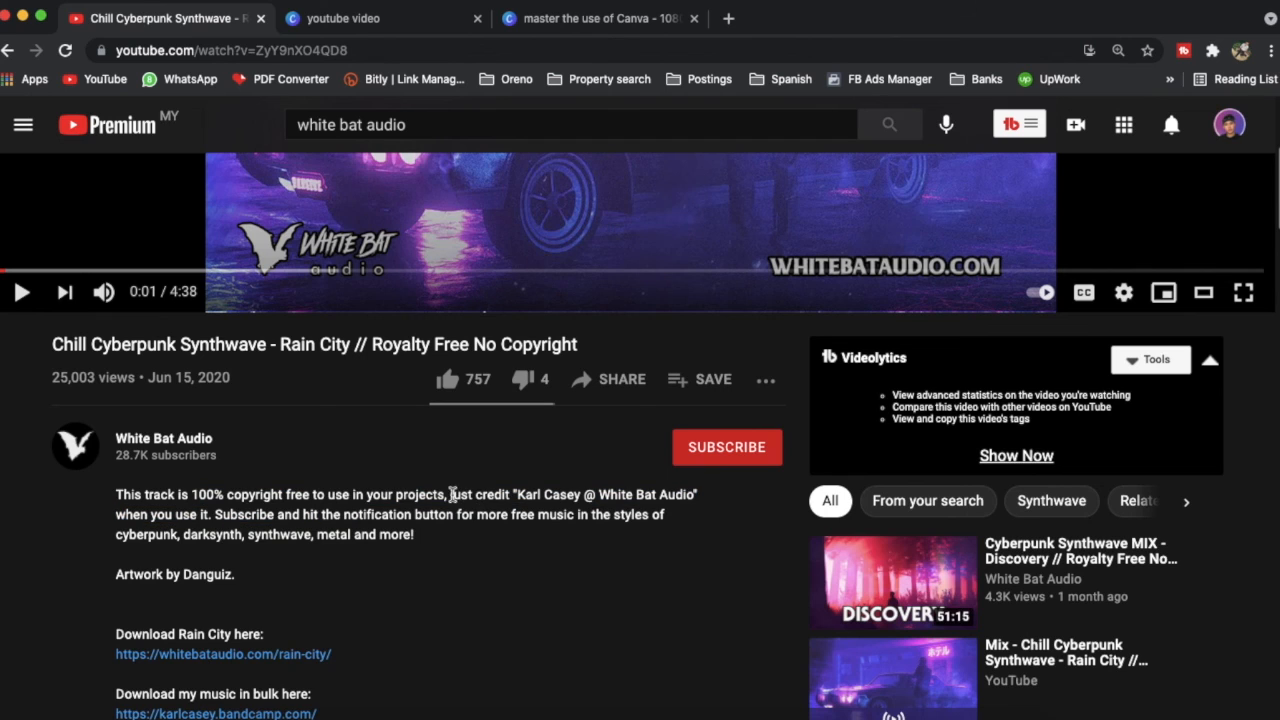
drag(452, 494, 614, 491)
click(605, 620)
scroll(475, 528, down, 1)
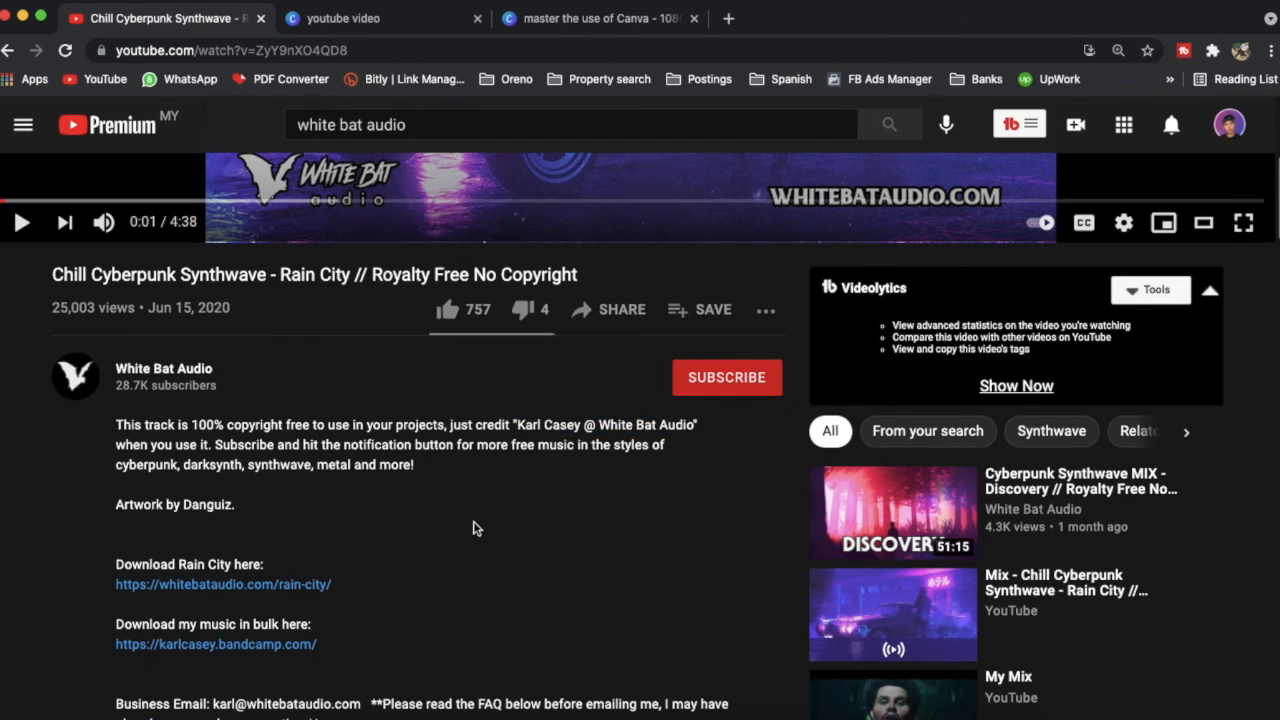
scroll(520, 537, down, 1)
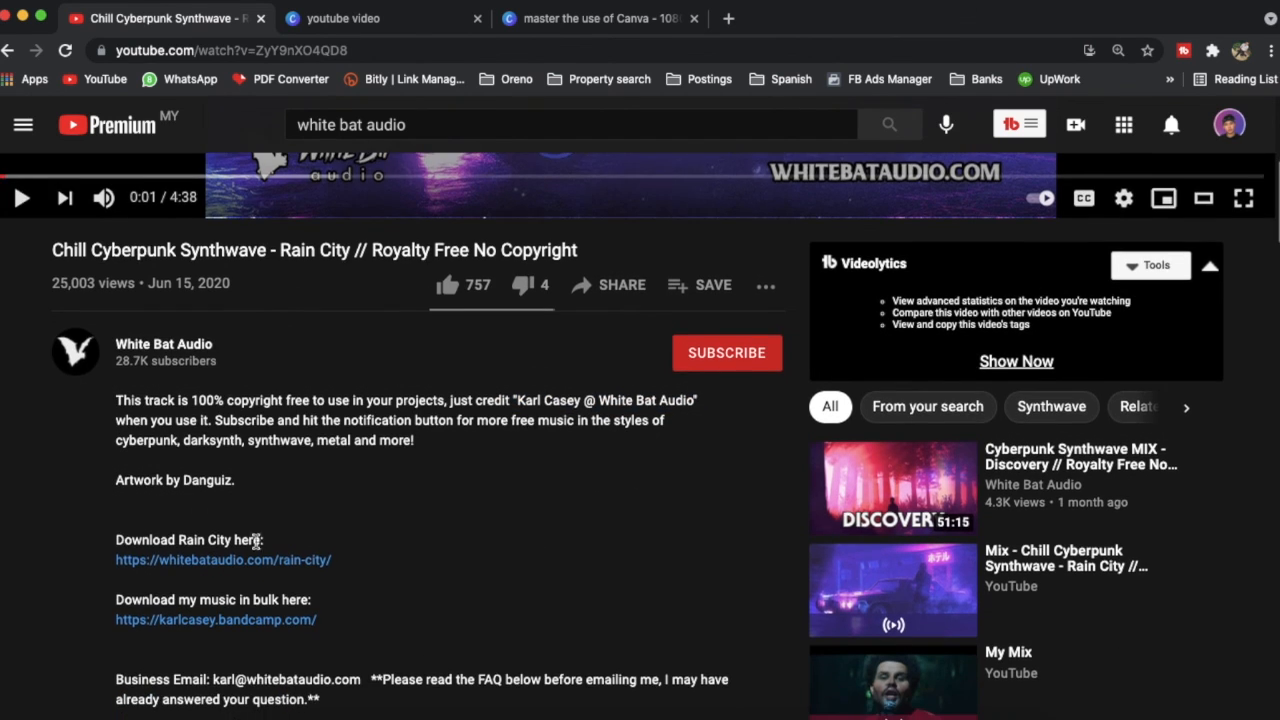
scroll(358, 523, up, 3)
- Switch back to the Canva intro design and add the uploaded audio "WBA Free Track - Rain City.mp3" as its background music
click(594, 20)
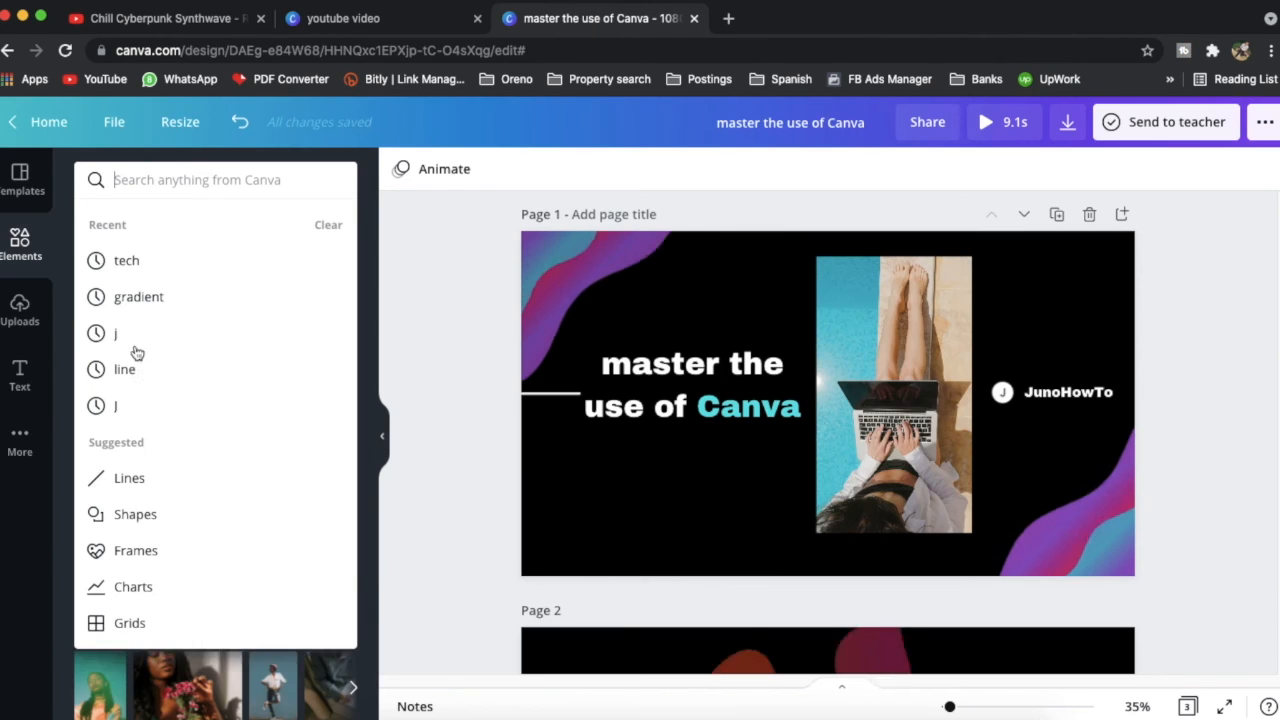
click(21, 312)
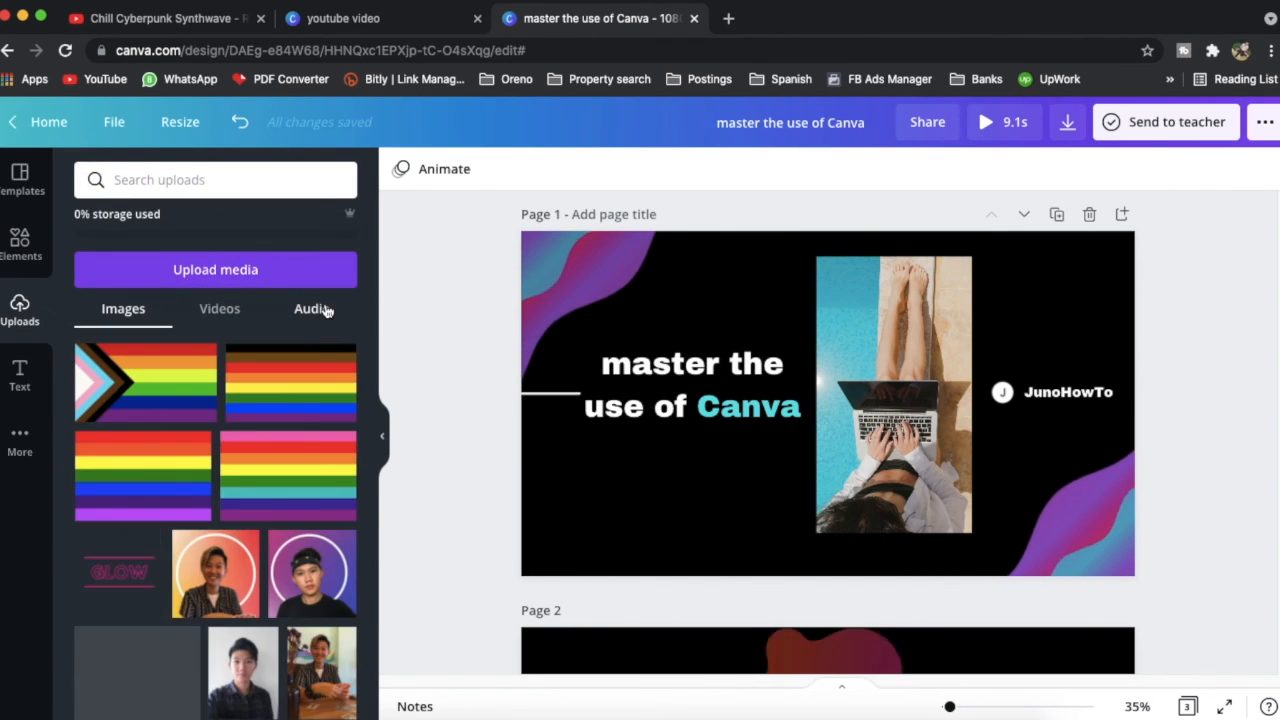
click(322, 309)
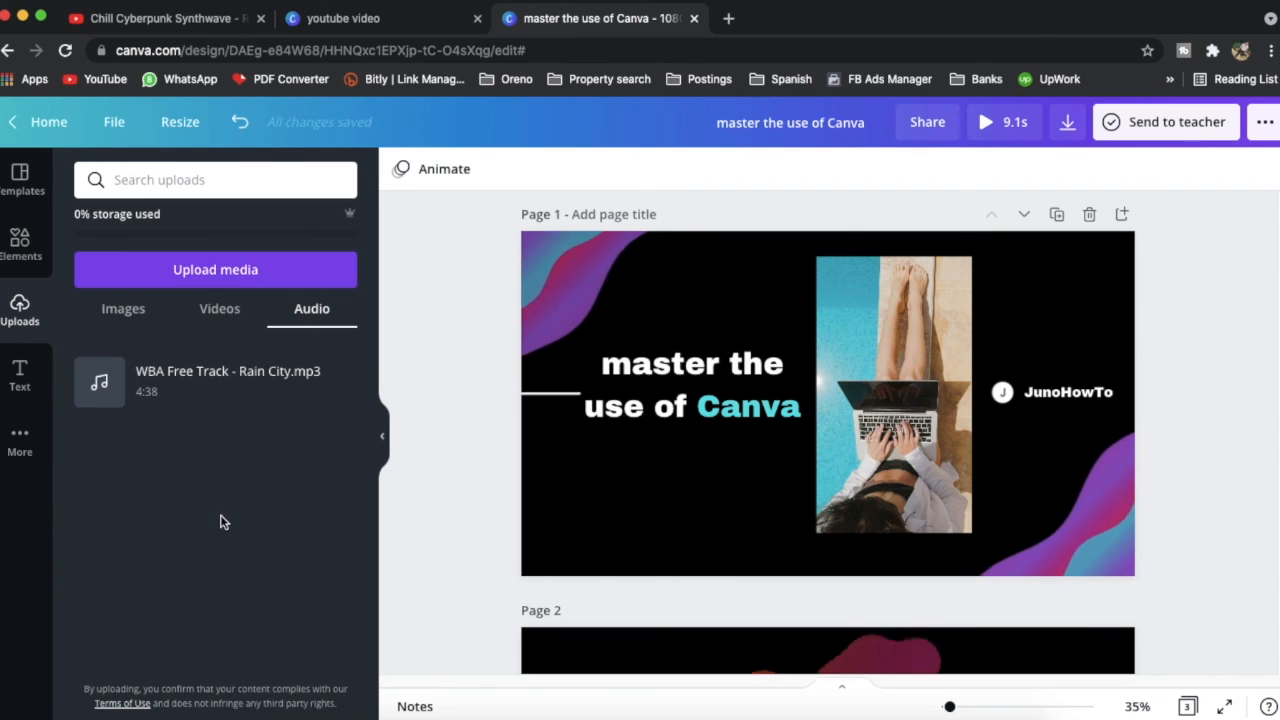
click(240, 396)
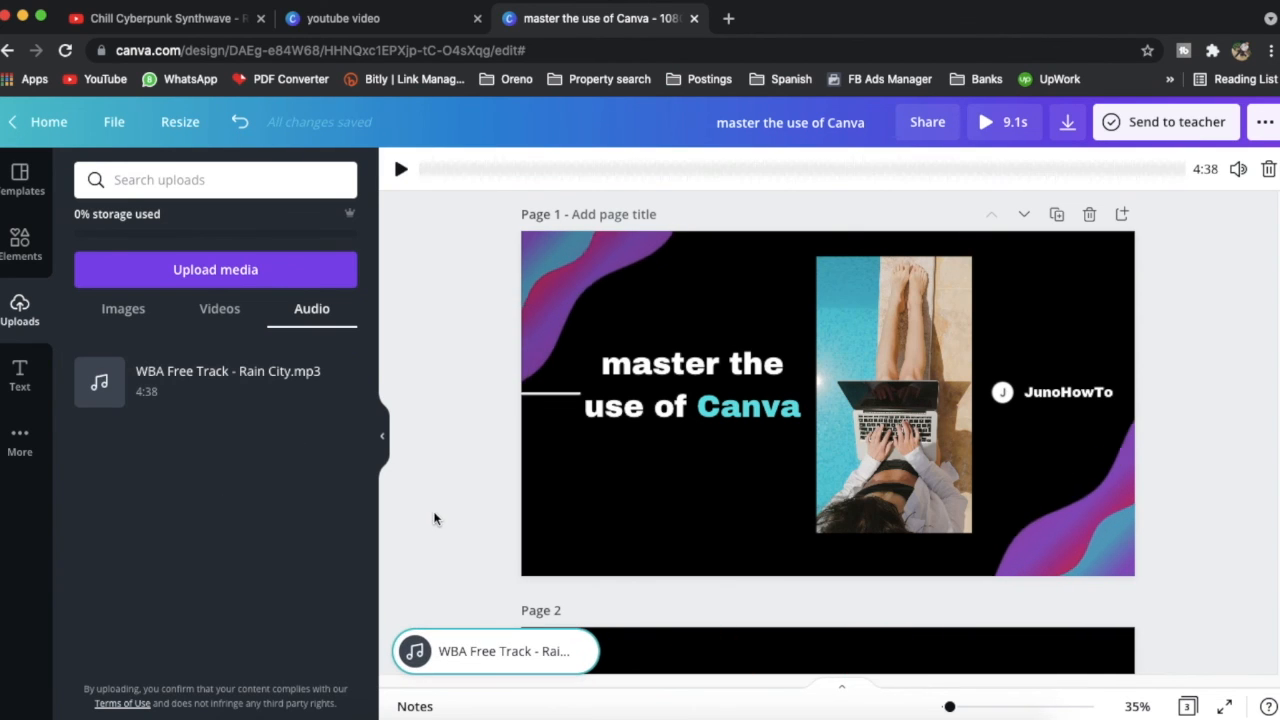
- Shift the used segment of the Rain City track from its beginning to slightly further along the waveform
scroll(1211, 480, down, 5)
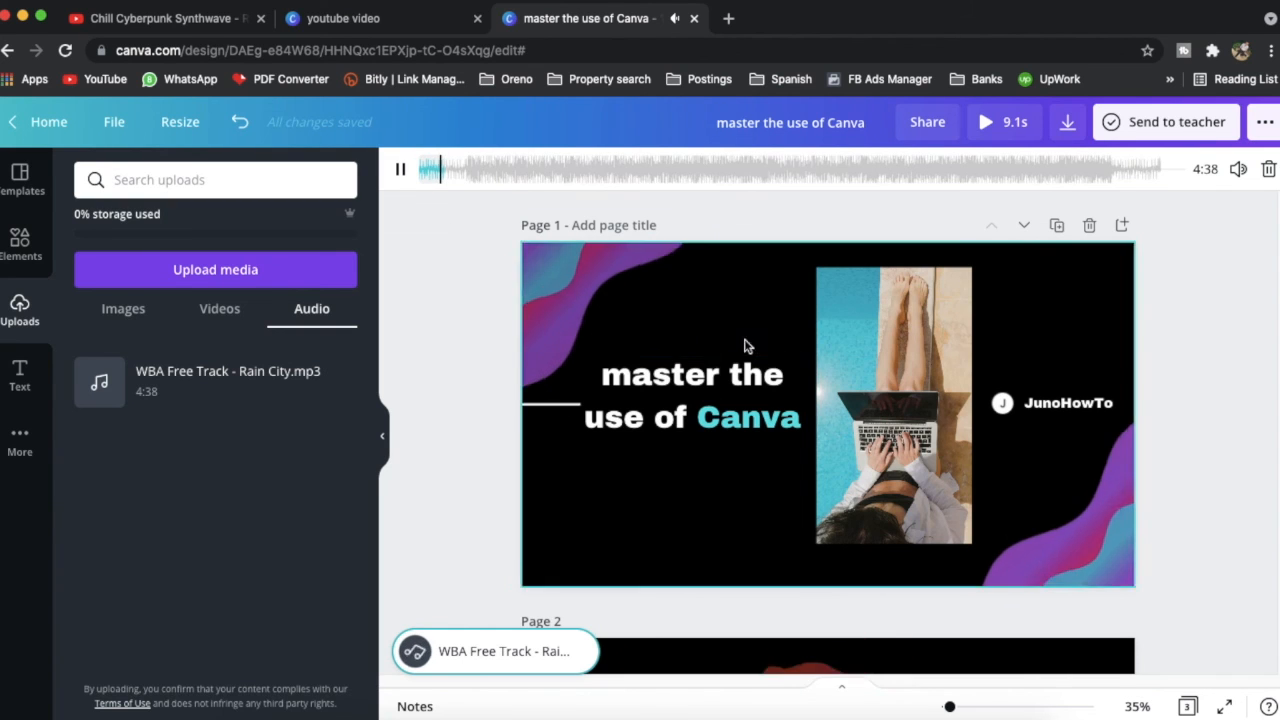
scroll(745, 362, down, 3)
scroll(745, 362, up, 3)
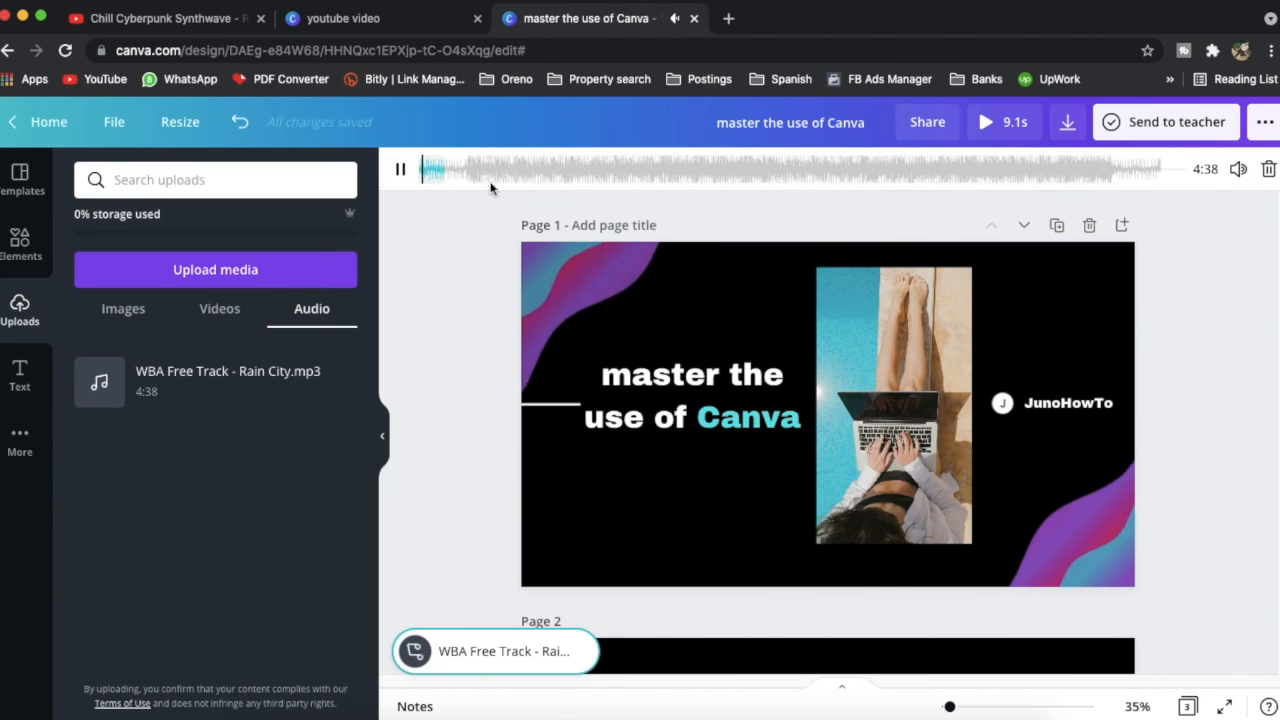
drag(428, 170, 463, 169)
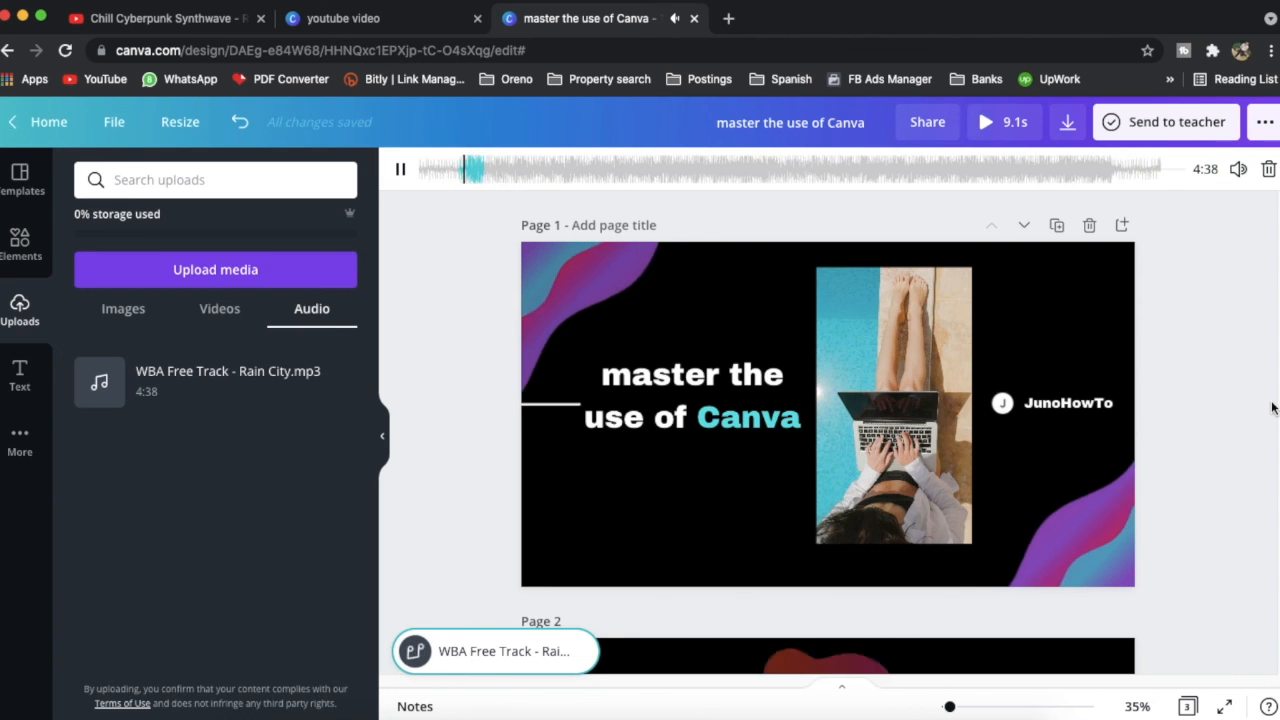
- Preview the whole video with its music, view the download options for file type and pages, and close them
click(988, 123)
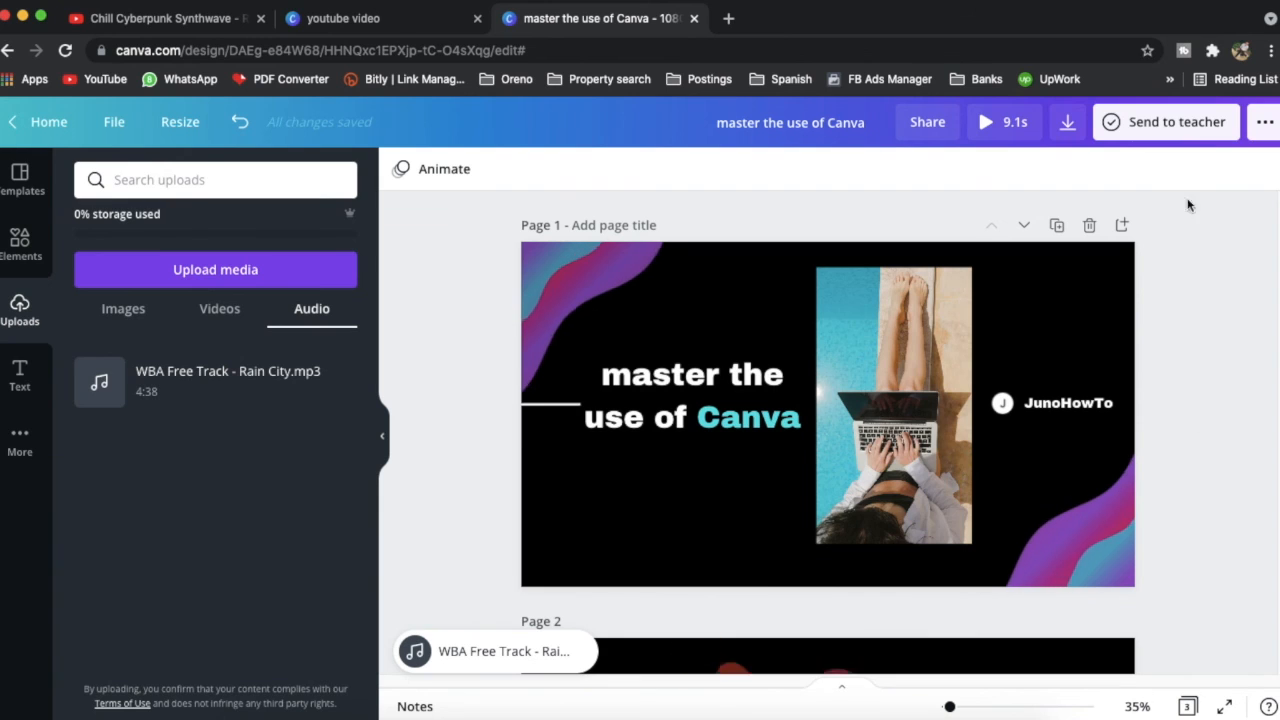
click(1074, 124)
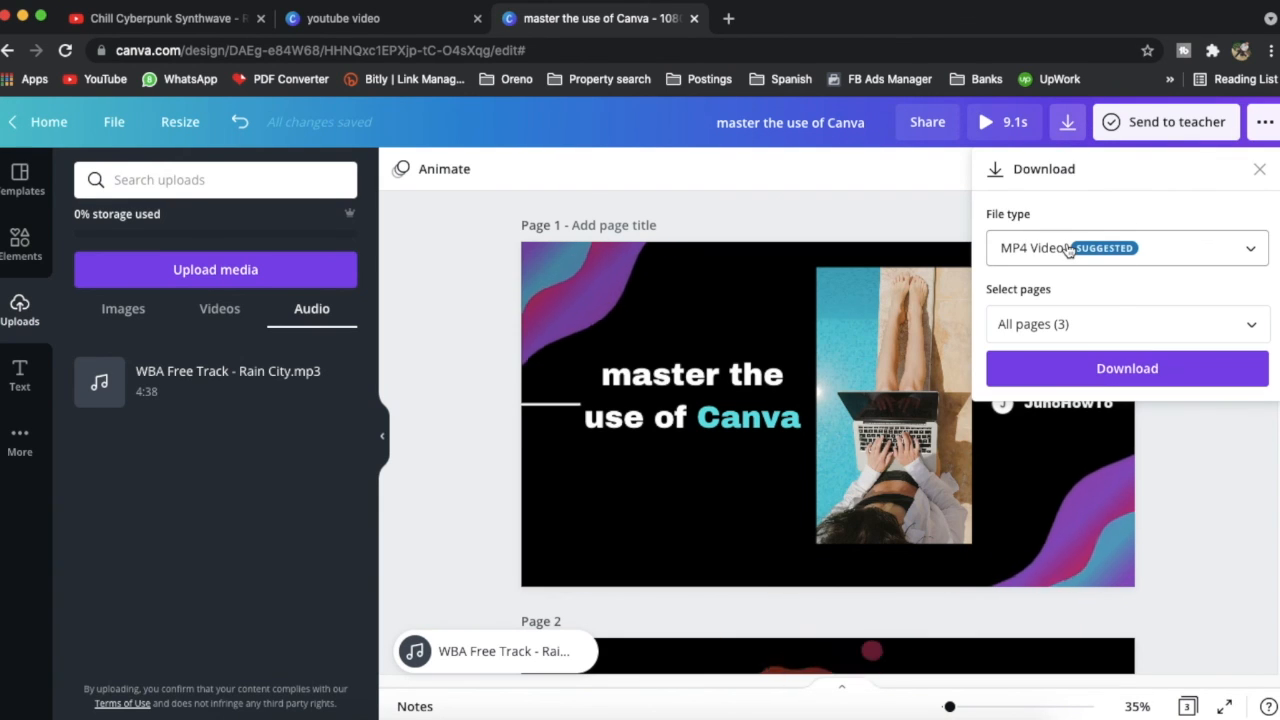
click(1182, 479)
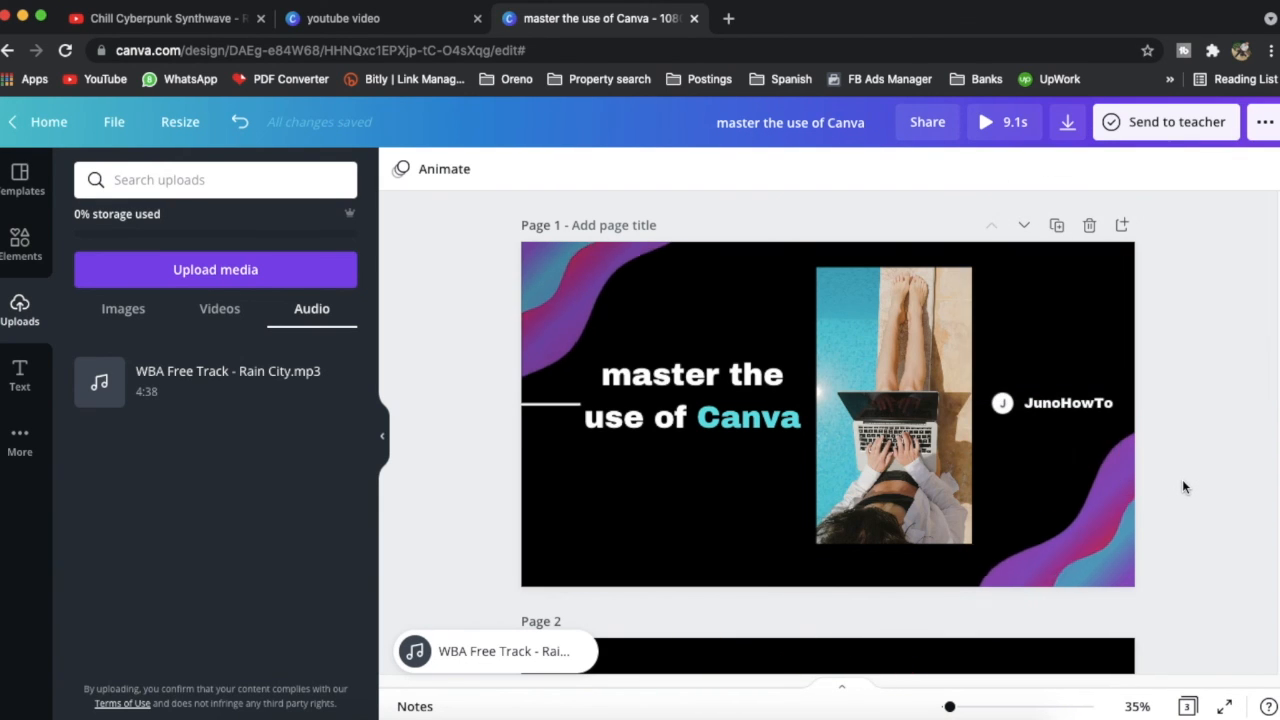